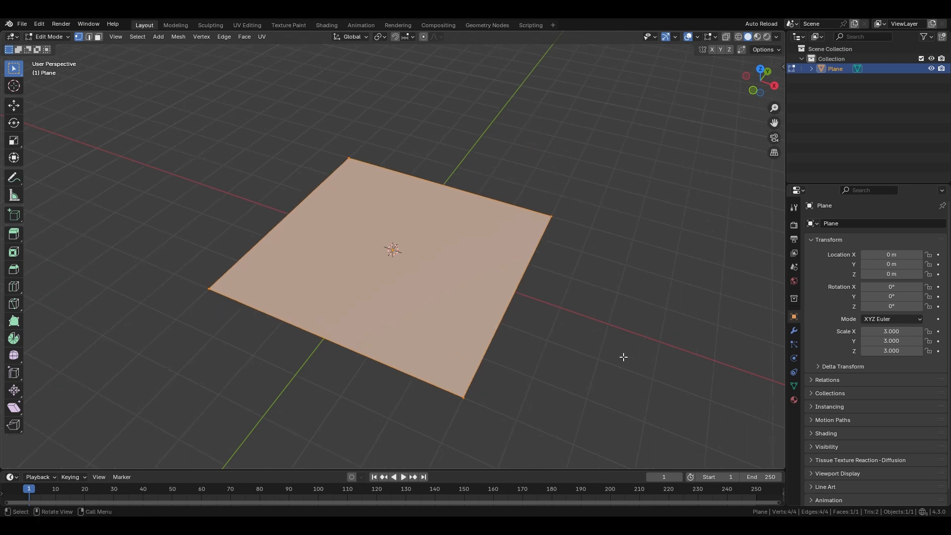
- Inset the plane's face to leave a narrow border around it, and switch to face selection
{"action": "key", "text": "i"}
{"action": "left_click", "coordinate": [541, 370]}
{"action": "key", "text": "3"}
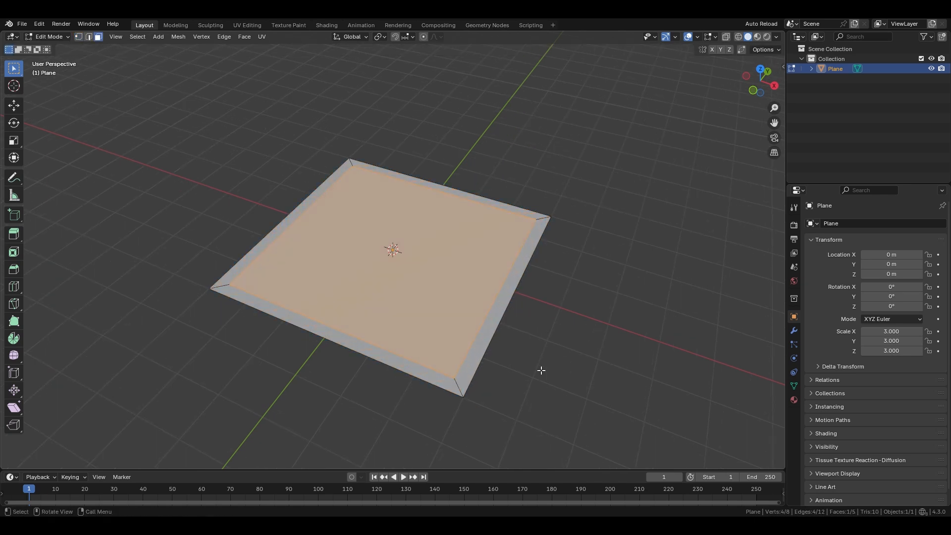
- Invert the selection to the border faces and extrude them upward about 1.26 m into walls, finishing in Object Mode
{"action": "key", "text": "ctrl+i"}
{"action": "key", "text": "e"}
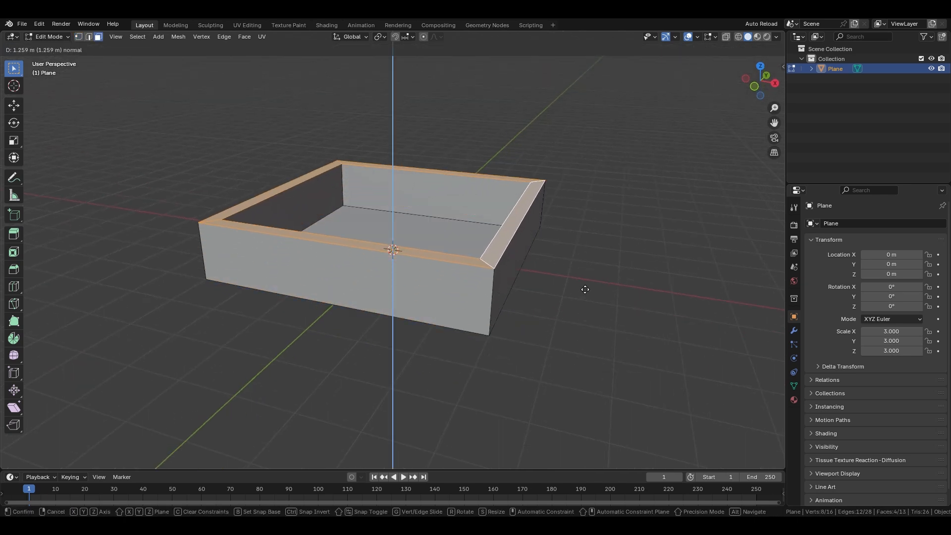
{"action": "left_click", "coordinate": [591, 303]}
{"action": "key", "text": "Tab"}
- Add a new plane mesh and raise it along Z to about 1.64 m
{"action": "middle_click_drag", "start_coordinate": [412, 208], "coordinate": [453, 251]}
{"action": "key", "text": "shift+a"}
{"action": "mouse_move", "coordinate": [402, 153]}
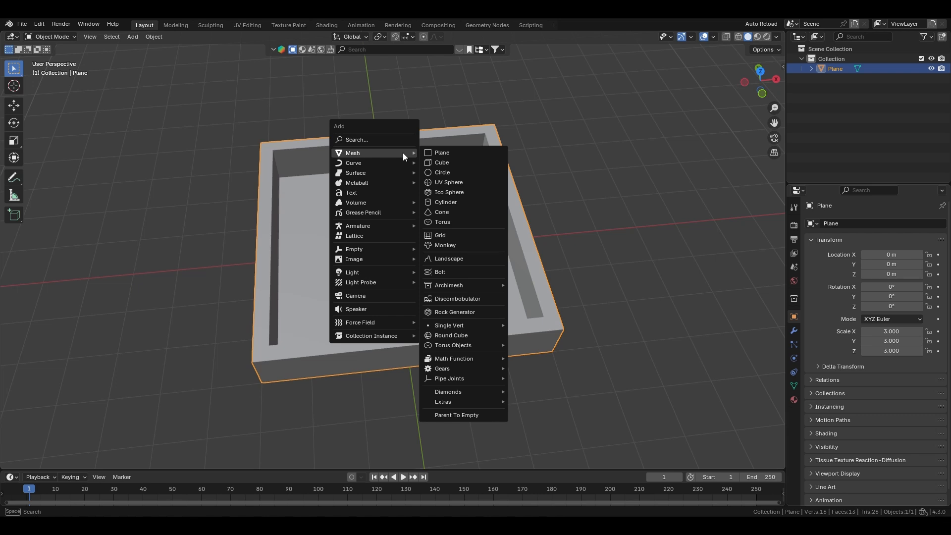
{"action": "left_click", "coordinate": [435, 153]}
{"action": "key", "text": "g"}
{"action": "key", "text": "z"}
{"action": "left_click", "coordinate": [490, 193]}
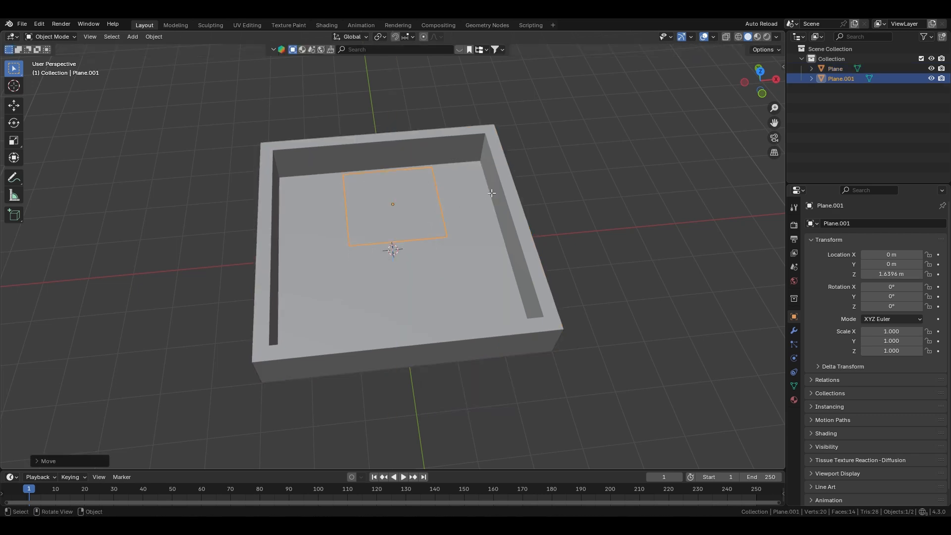
- Subdivide the new plane repeatedly into an 8 by 8 grid of faces
{"action": "key", "text": "Tab"}
{"action": "scroll", "coordinate": [517, 207], "scroll_direction": "up", "scroll_amount": 3}
{"action": "right_click", "coordinate": [517, 206]}
{"action": "left_click", "coordinate": [503, 249]}
{"action": "scroll", "coordinate": [479, 253], "scroll_direction": "up", "scroll_amount": 4, "text": "shift"}
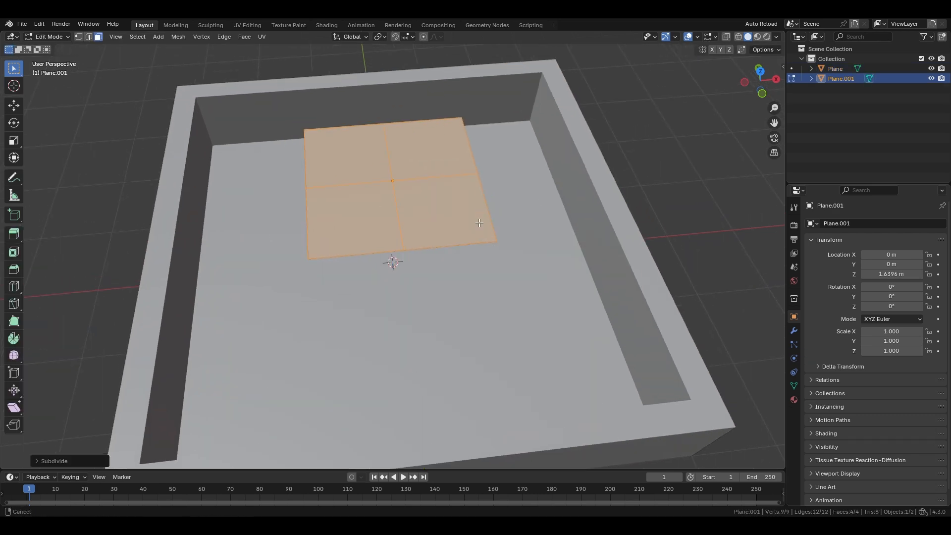
{"action": "key", "text": "shift+r"}
{"action": "middle_click_drag", "start_coordinate": [479, 253], "coordinate": [496, 257]}
{"action": "scroll", "coordinate": [498, 258], "scroll_direction": "up", "scroll_amount": 3}
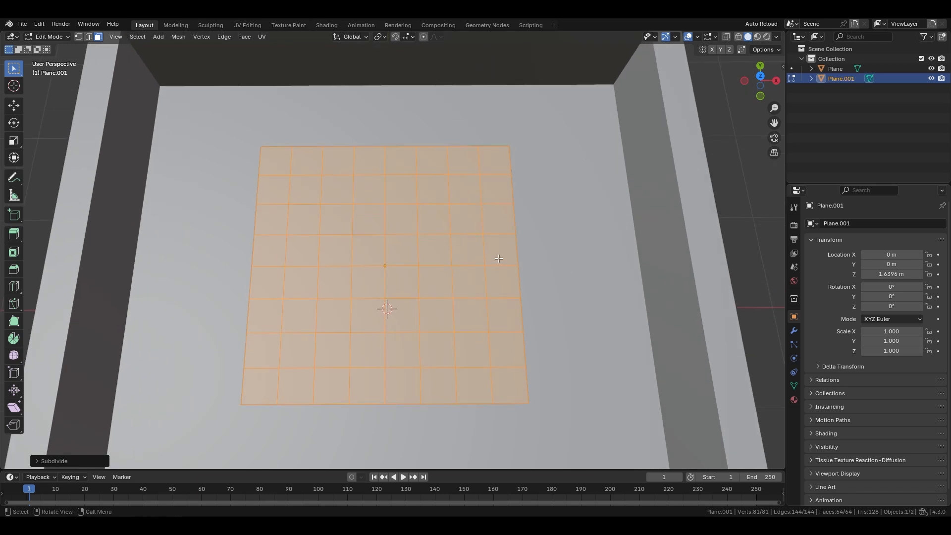
- Select the central 4 by 4 block of faces and shape it into a circle with LoopTools
{"action": "left_click", "coordinate": [336, 219]}
{"action": "left_click", "coordinate": [436, 315], "text": "ctrl+shift"}
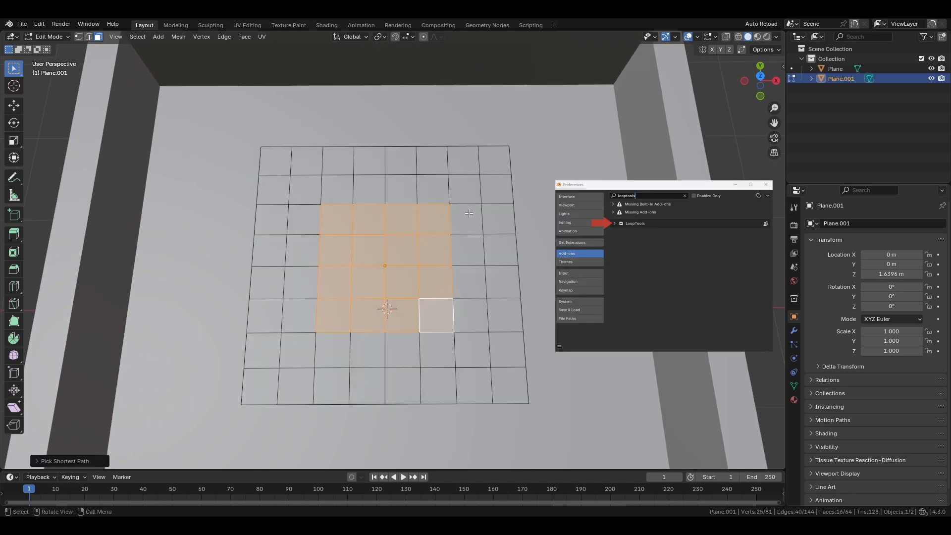
{"action": "right_click", "coordinate": [482, 120]}
{"action": "mouse_move", "coordinate": [447, 73]}
{"action": "left_click", "coordinate": [566, 82]}
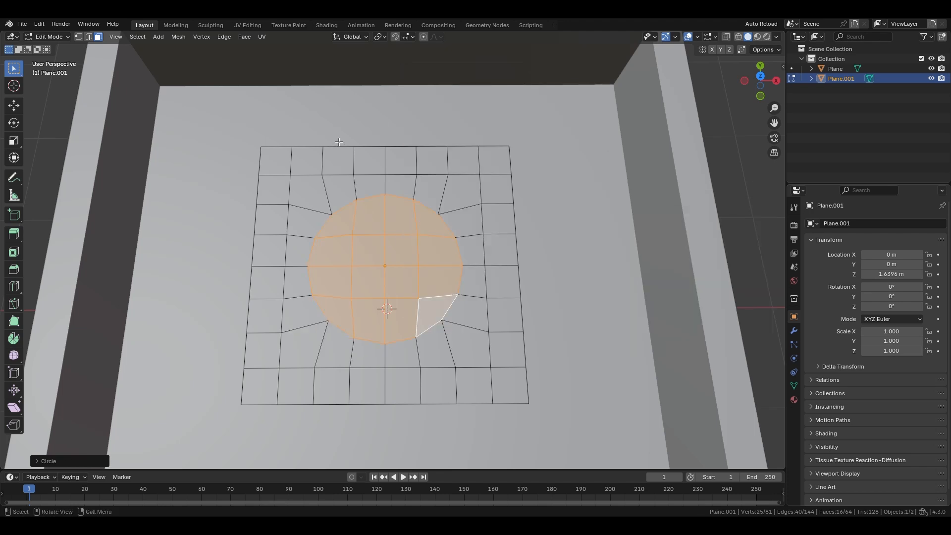
- Delete the circular faces to cut a round hole in the plane, and return to Object Mode
{"action": "scroll", "coordinate": [525, 204], "scroll_direction": "down", "scroll_amount": 2}
{"action": "key", "text": "x"}
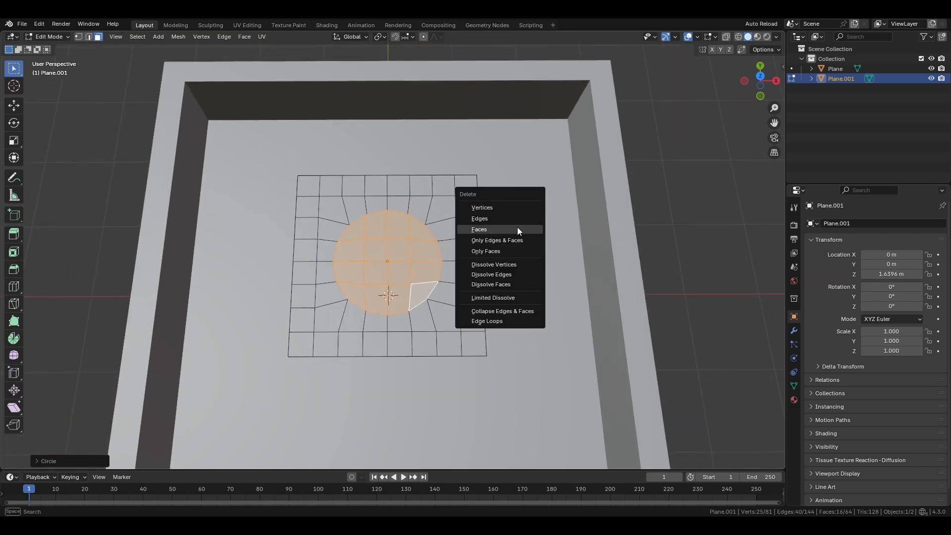
{"action": "left_click", "coordinate": [518, 226]}
{"action": "key", "text": "Tab"}
- Add a Simple Deform modifier to the plane with the hole and display its settings
{"action": "middle_click_drag", "start_coordinate": [517, 227], "coordinate": [531, 218]}
{"action": "key", "text": "q"}
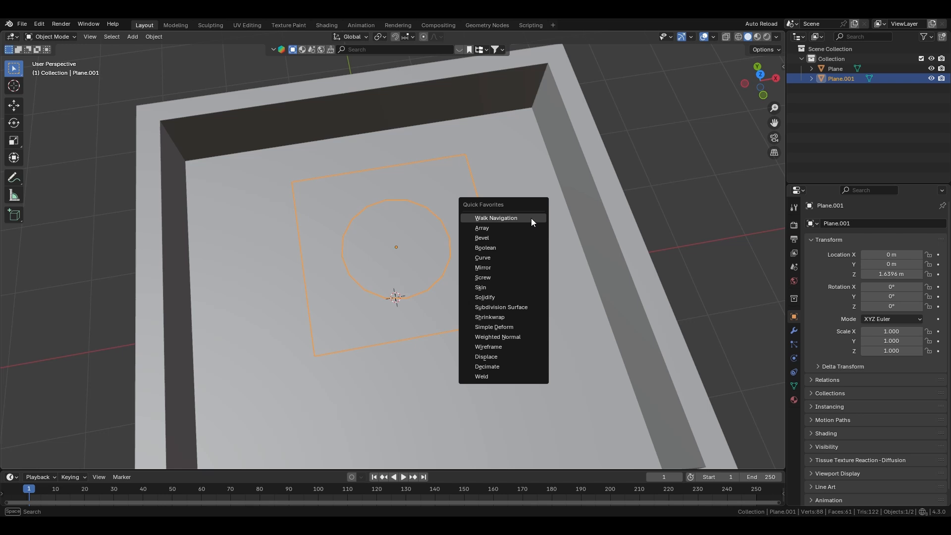
{"action": "left_click", "coordinate": [515, 327]}
{"action": "left_click", "coordinate": [794, 330]}
- Add the Data Transfer modifier to the Quick Favorites
{"action": "left_click", "coordinate": [825, 226]}
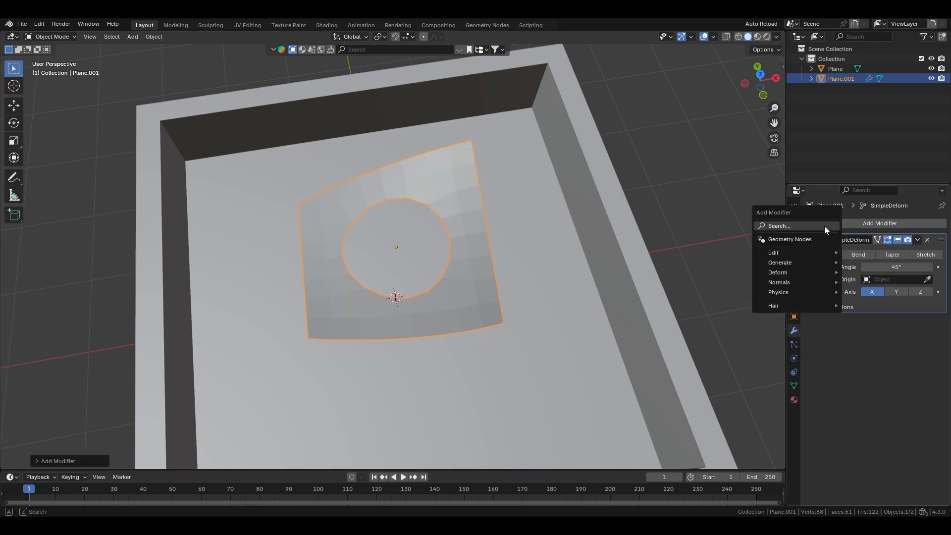
{"action": "mouse_move", "coordinate": [782, 265]}
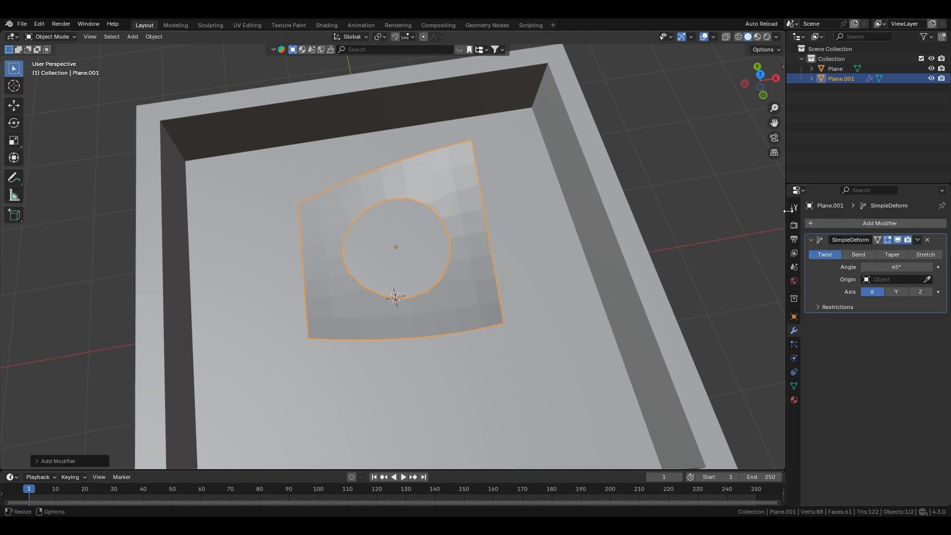
{"action": "left_click", "coordinate": [818, 225]}
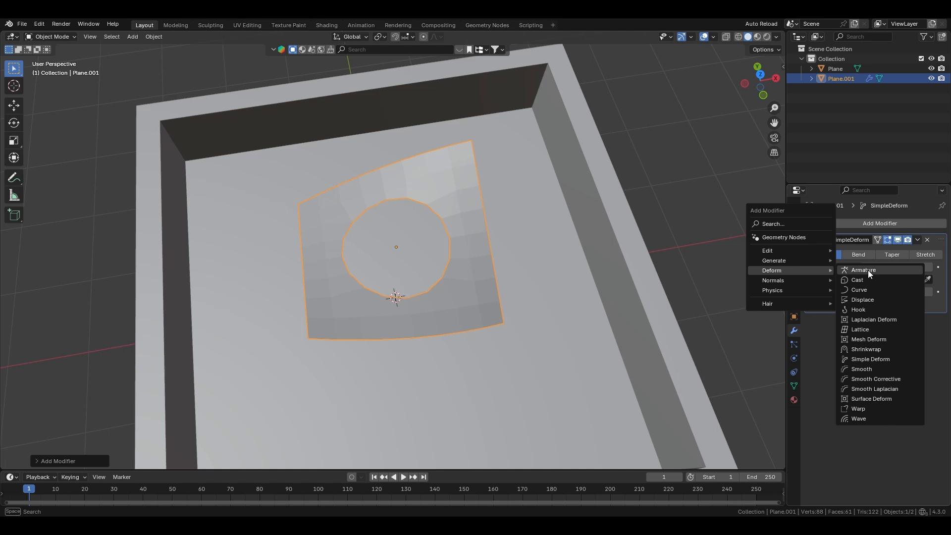
{"action": "mouse_move", "coordinate": [783, 250]}
{"action": "right_click", "coordinate": [872, 250]}
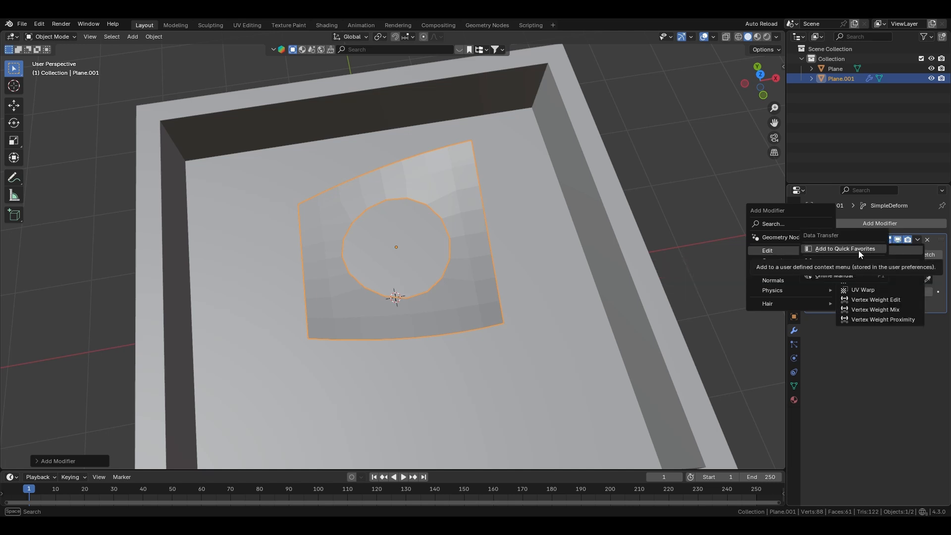
{"action": "left_click", "coordinate": [860, 249]}
- Remove Data Transfer from the Quick Favorites and check the list again
{"action": "key", "text": "q"}
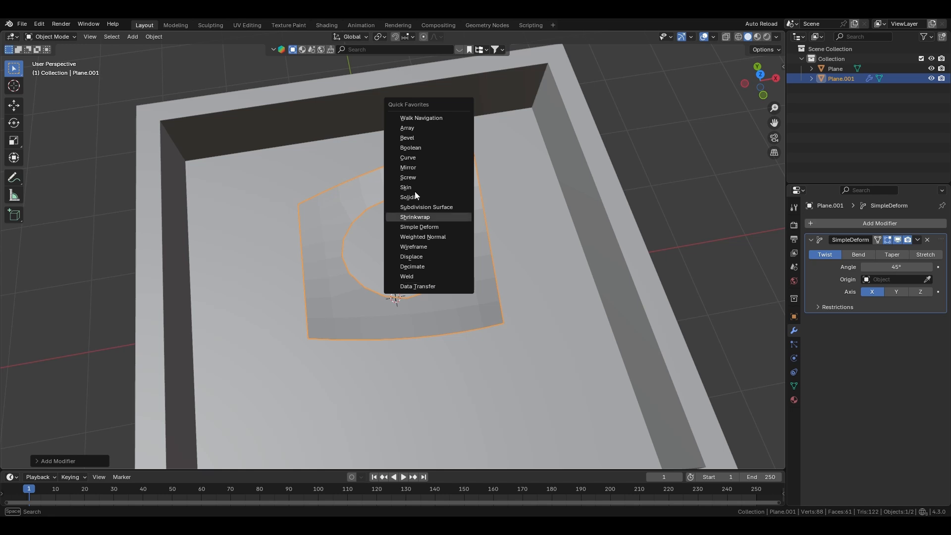
{"action": "right_click", "coordinate": [429, 293]}
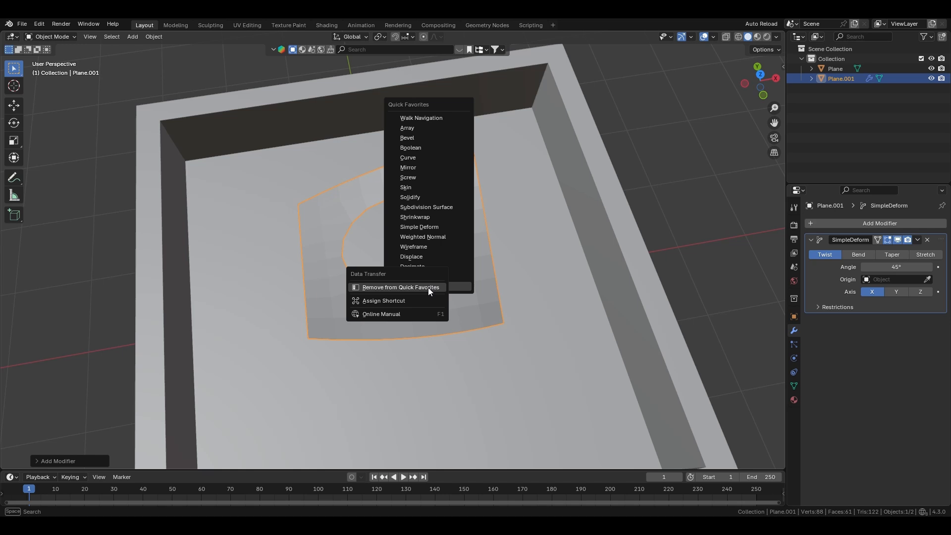
{"action": "left_click", "coordinate": [428, 287]}
{"action": "key", "text": "q"}
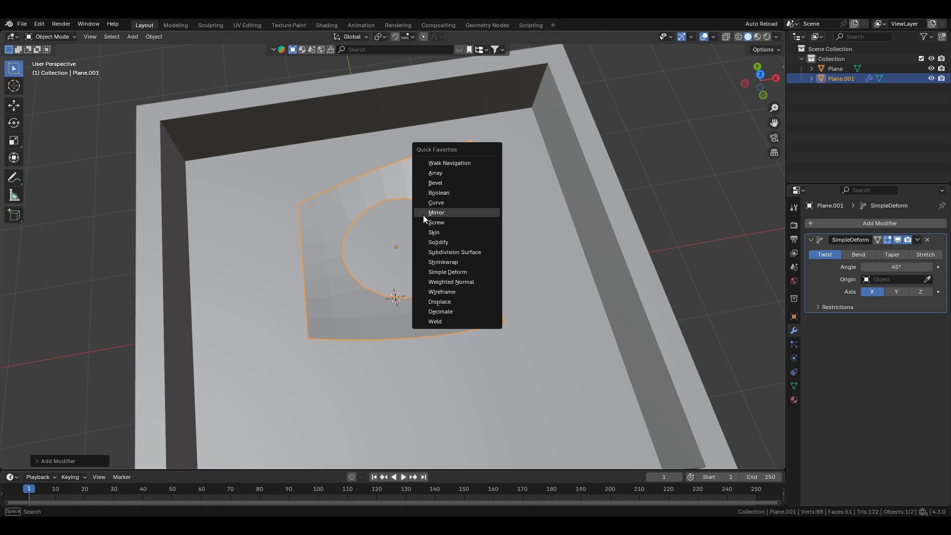
- Set the Simple Deform modifier to Bend with an angle of 360° about the Z axis
{"action": "left_click", "coordinate": [858, 253]}
{"action": "double_click", "coordinate": [905, 267]}
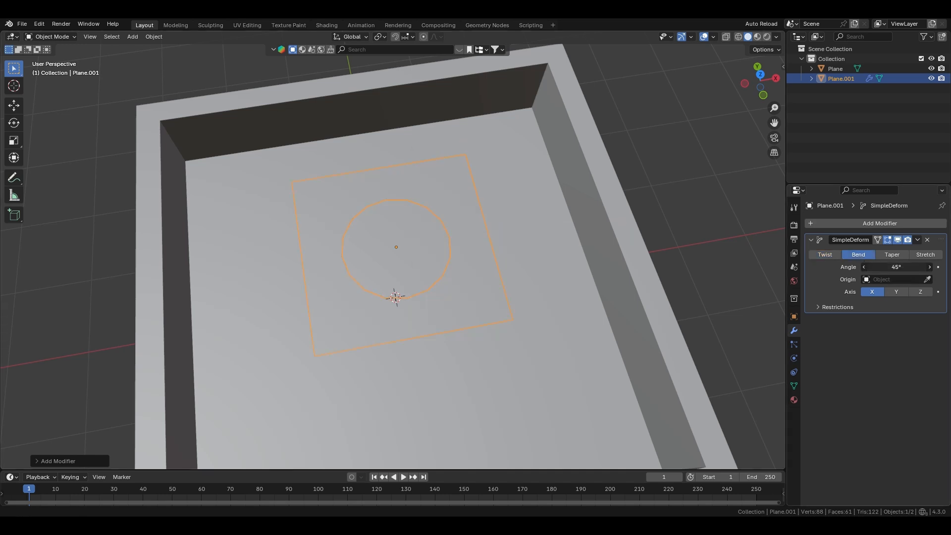
{"action": "type", "text": "3"}
{"action": "key", "text": "Return"}
{"action": "left_click", "coordinate": [920, 293]}
- Rotate the plane's entire mesh 90° about the X axis in Edit Mode, and return to Object Mode
{"action": "key", "text": "Tab"}
{"action": "middle_click_drag", "start_coordinate": [485, 236], "coordinate": [507, 236]}
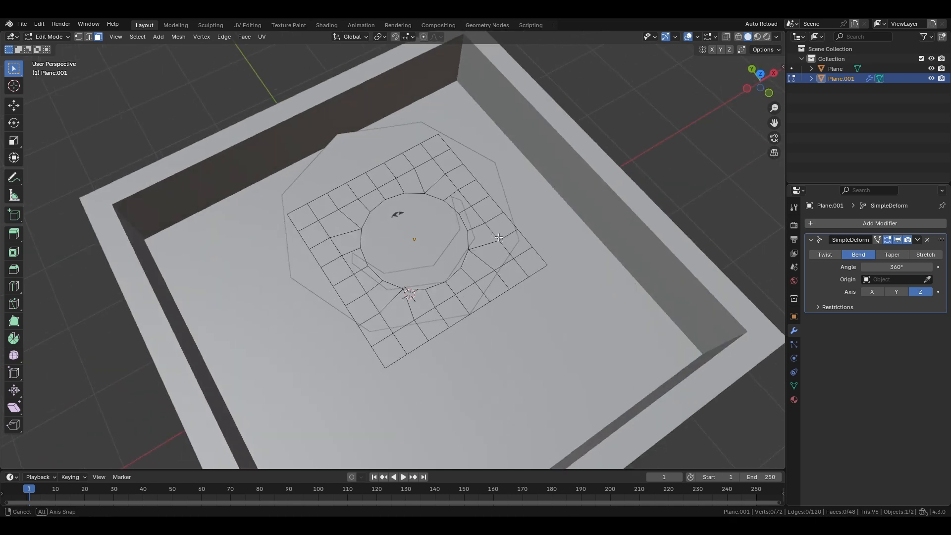
{"action": "type", "text": "arx90"}
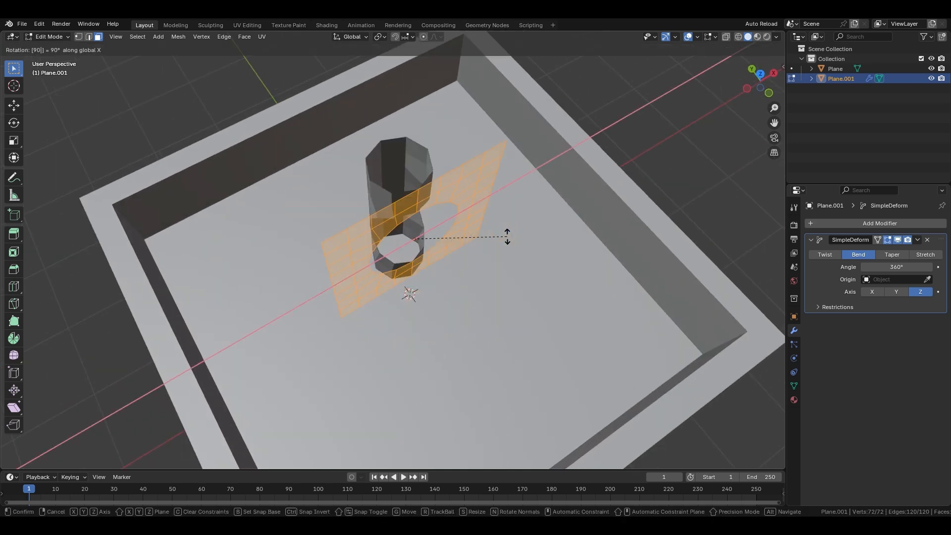
{"action": "key", "text": "Return"}
{"action": "key", "text": "Tab"}
- Add an Array modifier to the bent plane and move it above the Simple Deform modifier
{"action": "key", "text": "q"}
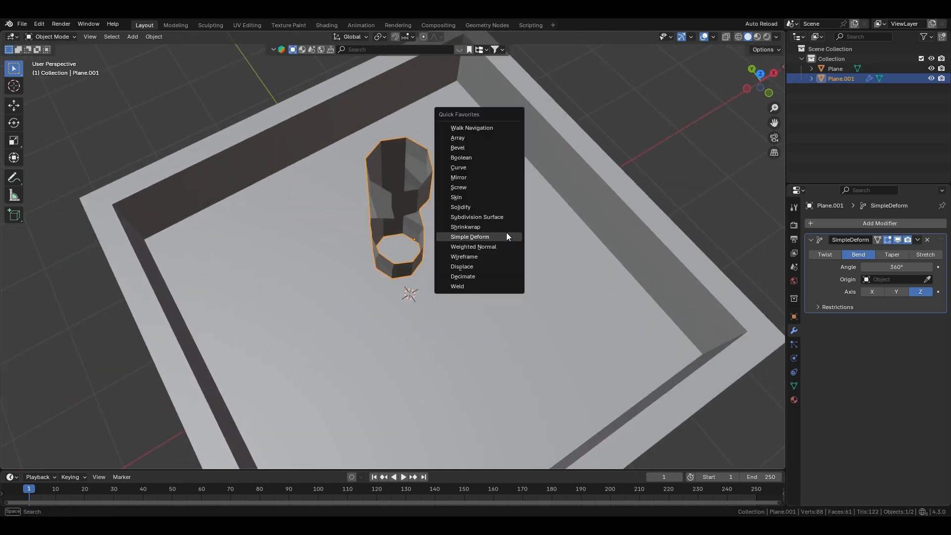
{"action": "key", "text": "a"}
{"action": "left_click_drag", "start_coordinate": [942, 322], "coordinate": [938, 218]}
{"action": "middle_click_drag", "start_coordinate": [498, 191], "coordinate": [585, 277]}
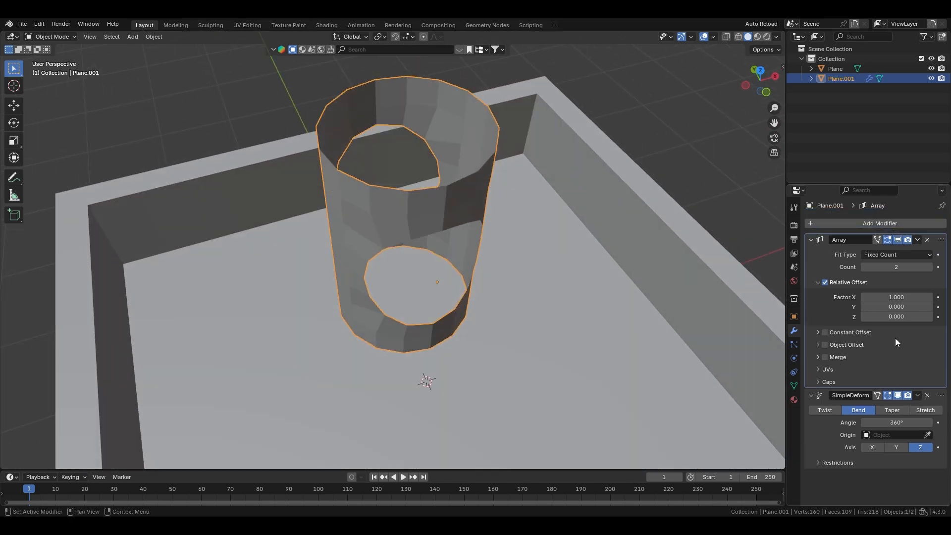
- Set the Array modifier's count to 10
{"action": "middle_click_drag", "start_coordinate": [644, 248], "coordinate": [732, 294]}
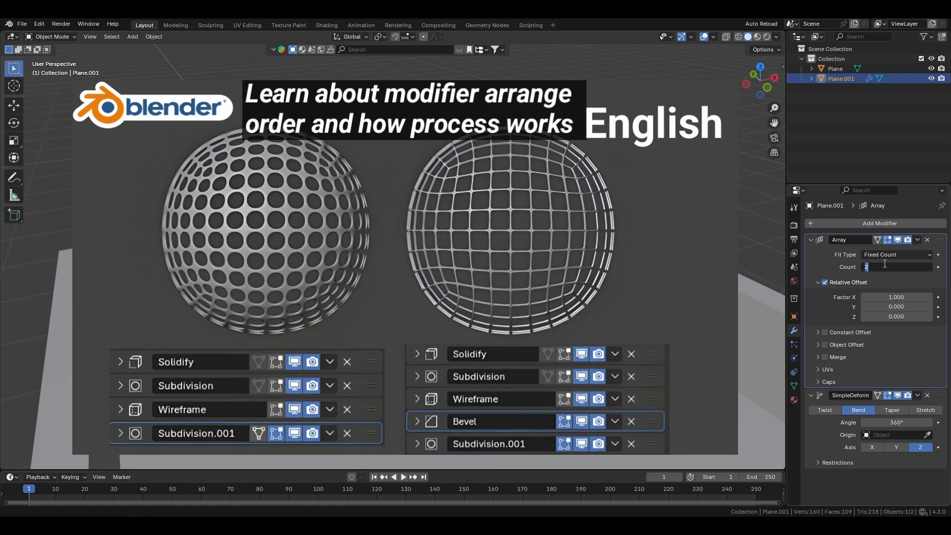
{"action": "type", "text": "10"}
{"action": "key", "text": "Return"}
{"action": "scroll", "coordinate": [572, 183], "scroll_direction": "down", "scroll_amount": 3}
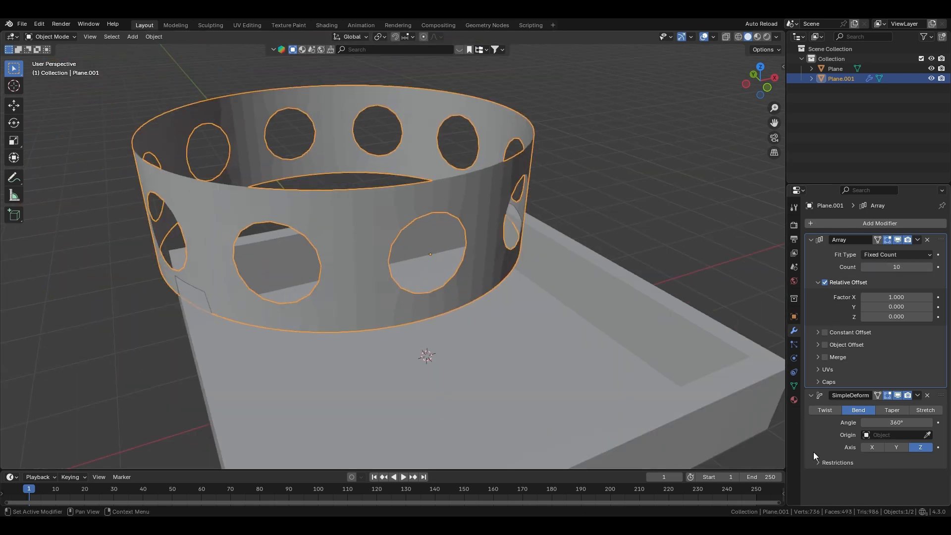
- Apply the Array and Simple Deform modifiers to the ring
{"action": "left_click", "coordinate": [917, 241]}
{"action": "key", "text": "ctrl+a"}
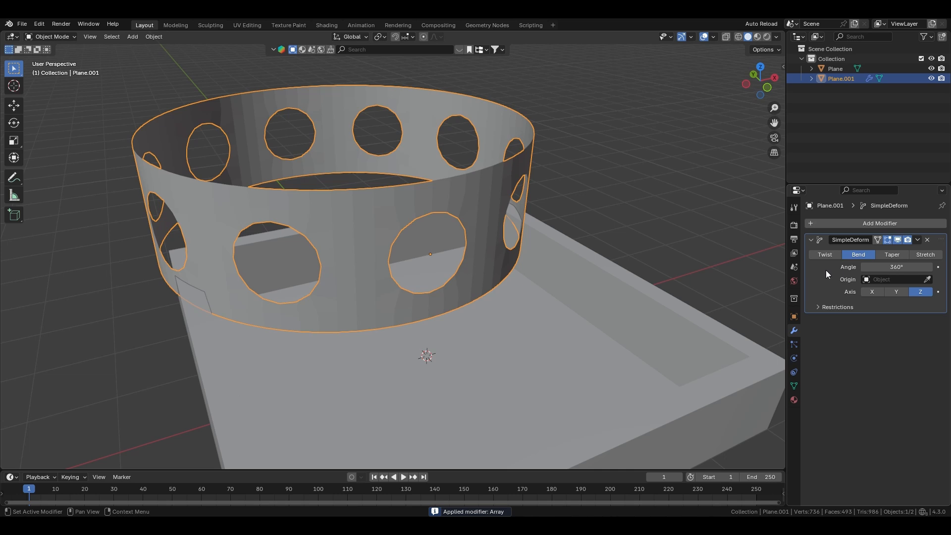
{"action": "key", "text": "ctrl+a"}
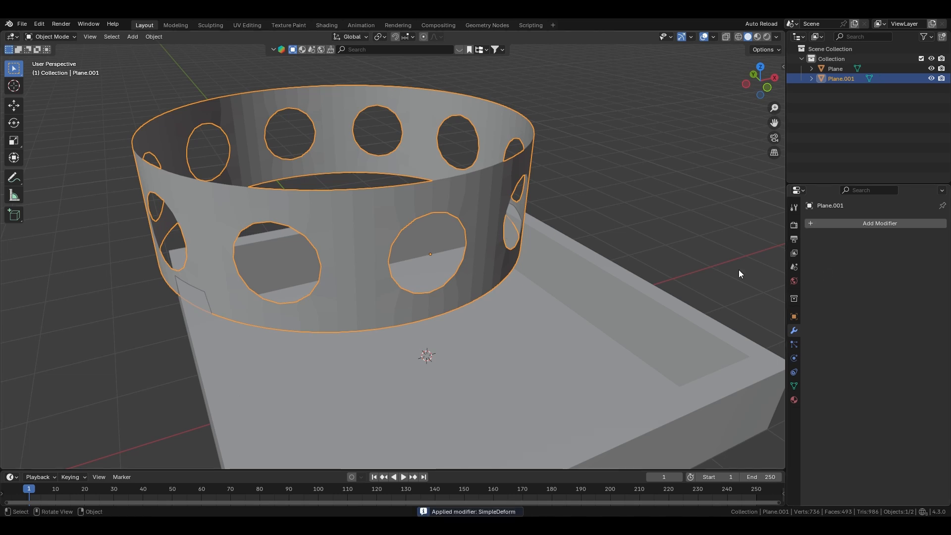
- Merge the ring's overlapping vertices by distance in Edit Mode
{"action": "key", "text": "Tab"}
{"action": "scroll", "coordinate": [540, 242], "scroll_direction": "up", "scroll_amount": 4}
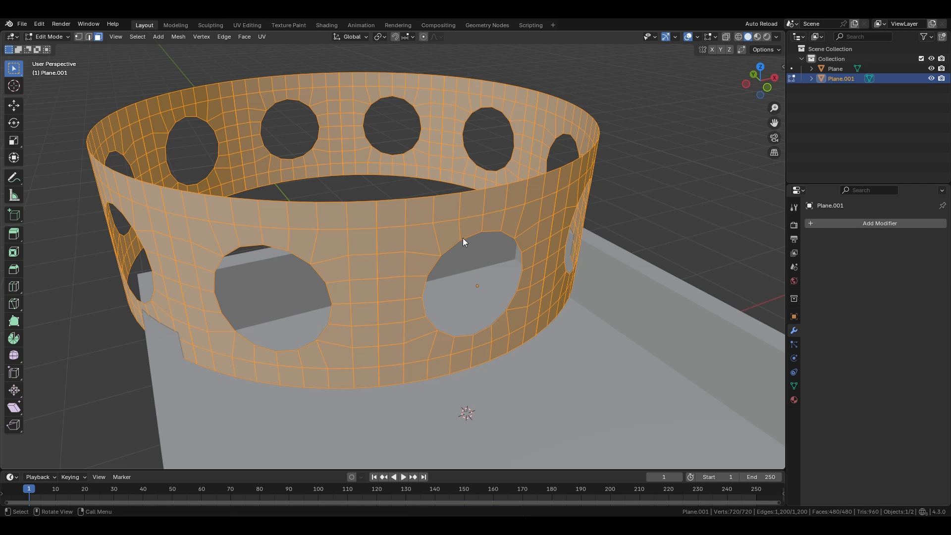
{"action": "key", "text": "m"}
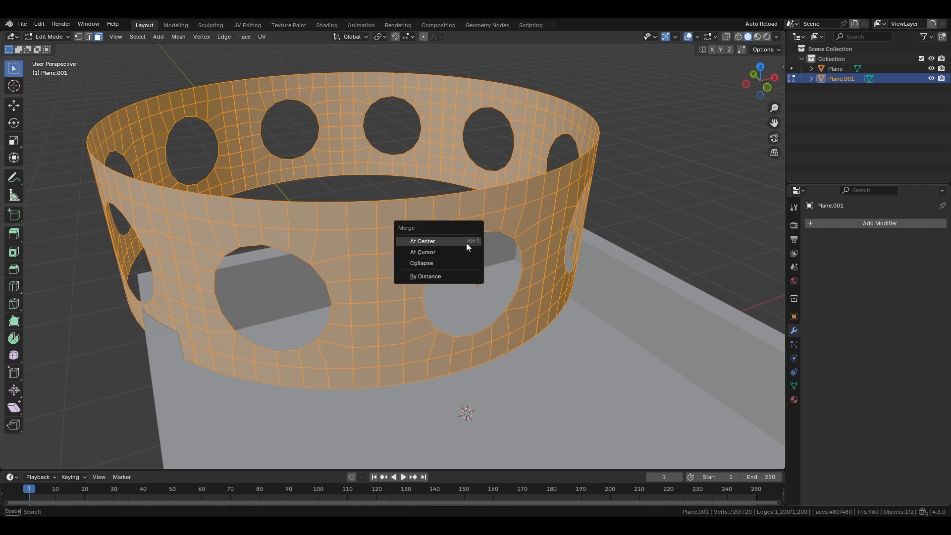
{"action": "left_click", "coordinate": [454, 277]}
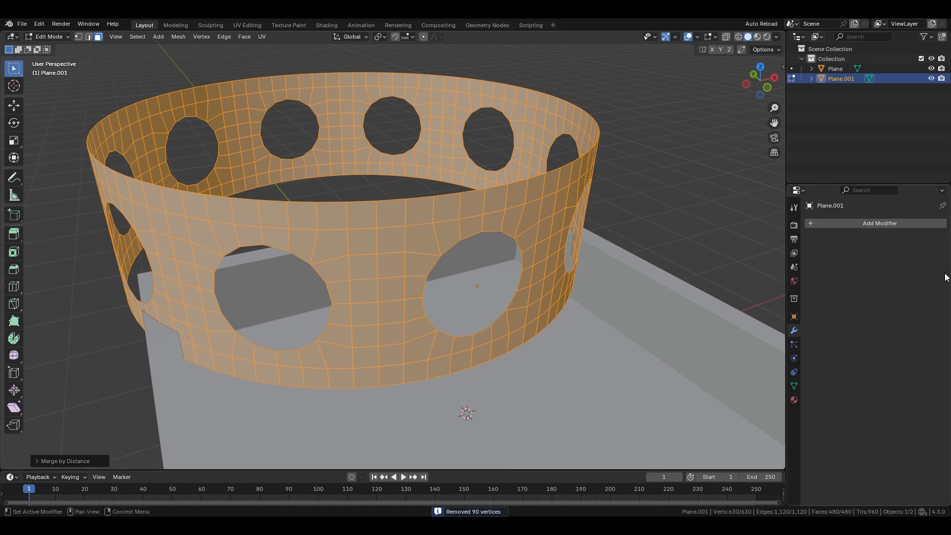
- Repeat Merge by Distance to check the ring for leftover duplicate vertices, and return to Object Mode
{"action": "middle_click_drag", "start_coordinate": [384, 208], "coordinate": [706, 164]}
{"action": "middle_click_drag", "start_coordinate": [522, 263], "coordinate": [463, 255]}
{"action": "key", "text": "m"}
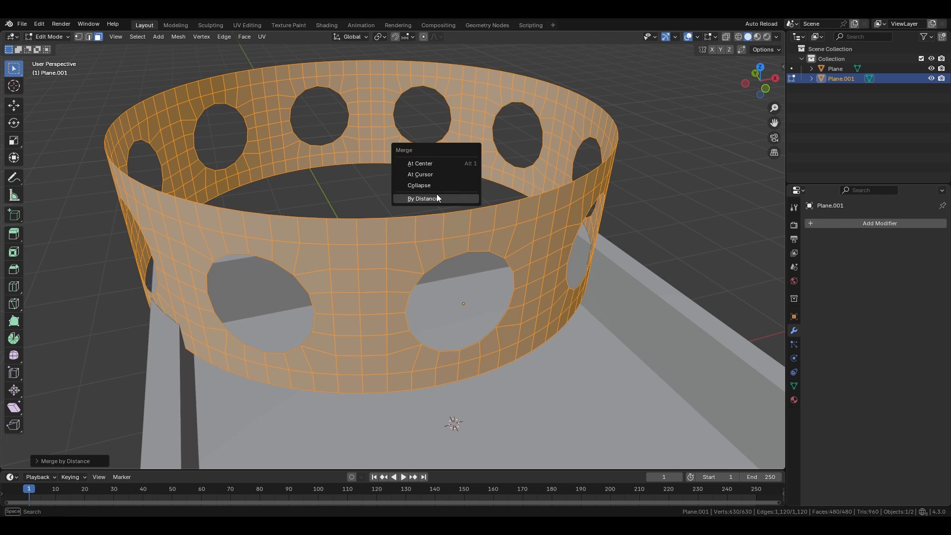
{"action": "left_click", "coordinate": [438, 200]}
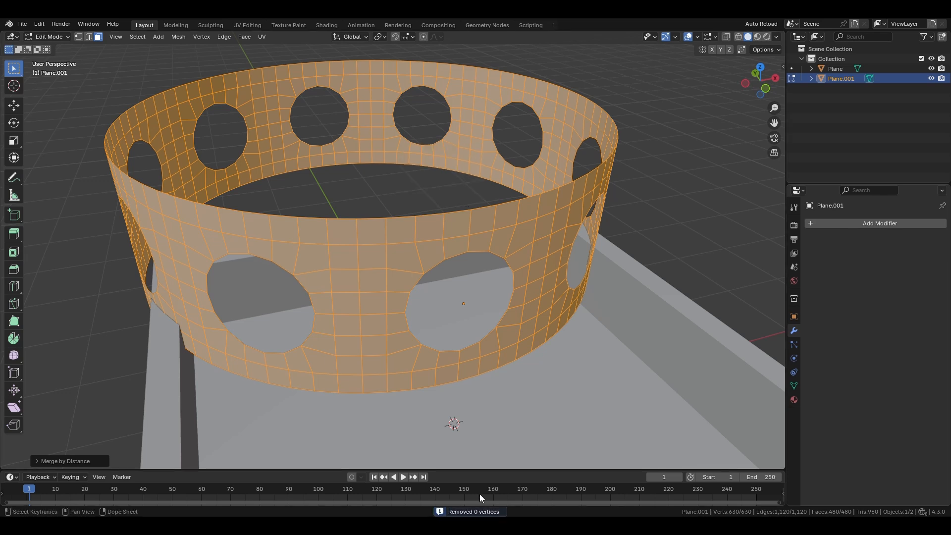
{"action": "key", "text": "Tab"}
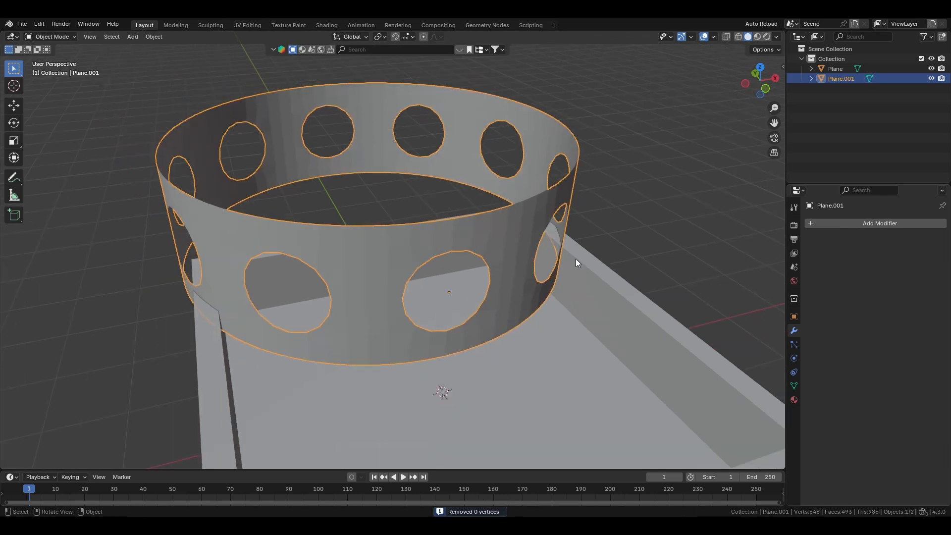
- Set the ring's origin to its geometry
{"action": "right_click", "coordinate": [471, 222]}
{"action": "mouse_move", "coordinate": [471, 217]}
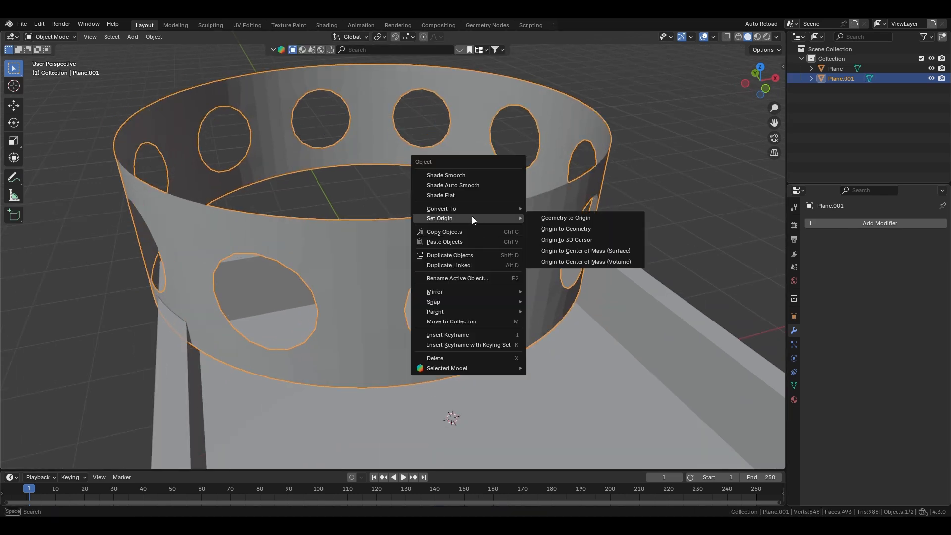
{"action": "left_click", "coordinate": [596, 228]}
- Rotate the ring 90° about the X axis so it stands upright
{"action": "middle_click_drag", "start_coordinate": [596, 229], "coordinate": [327, 153]}
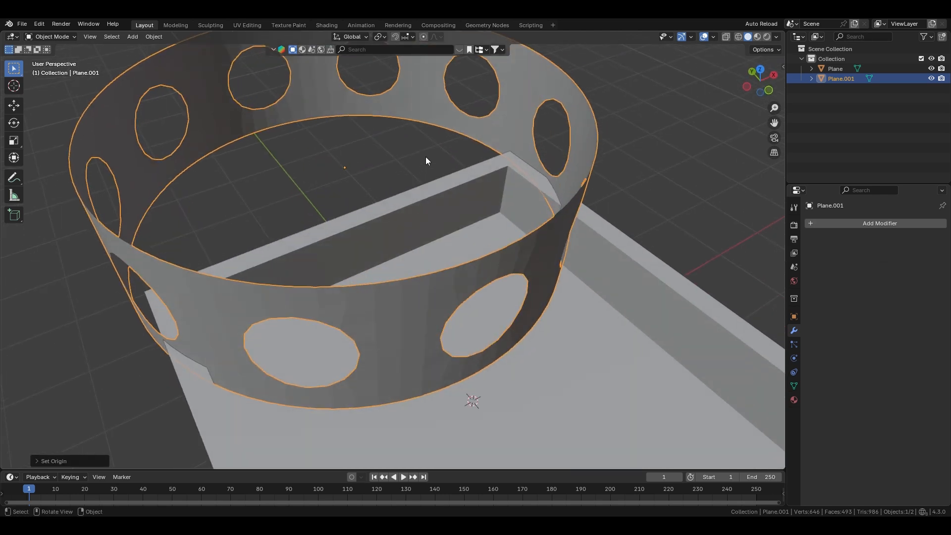
{"action": "middle_click_drag", "start_coordinate": [451, 200], "coordinate": [471, 250]}
{"action": "type", "text": "rx"}
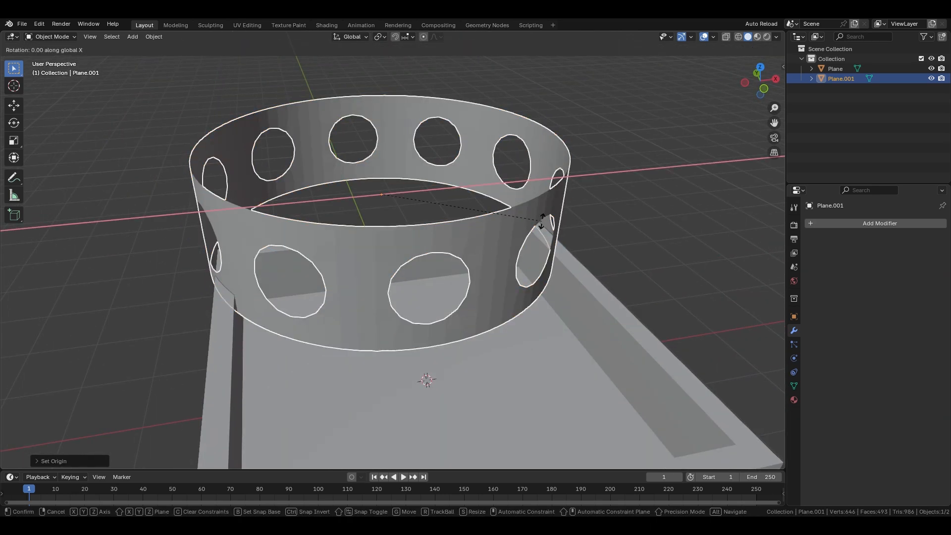
{"action": "type", "text": "9"}
{"action": "type", "text": "0"}
{"action": "key", "text": "Return"}
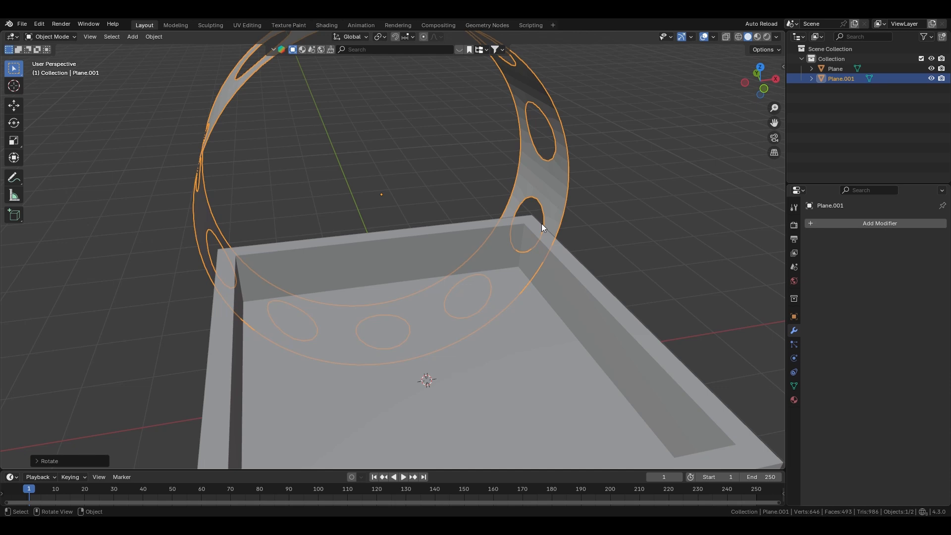
- Scale the ring down to a small fraction of the tray and snap it to the 3D cursor
{"action": "key", "text": "s"}
{"action": "left_click", "coordinate": [419, 216]}
{"action": "middle_click_drag", "start_coordinate": [426, 216], "coordinate": [465, 219]}
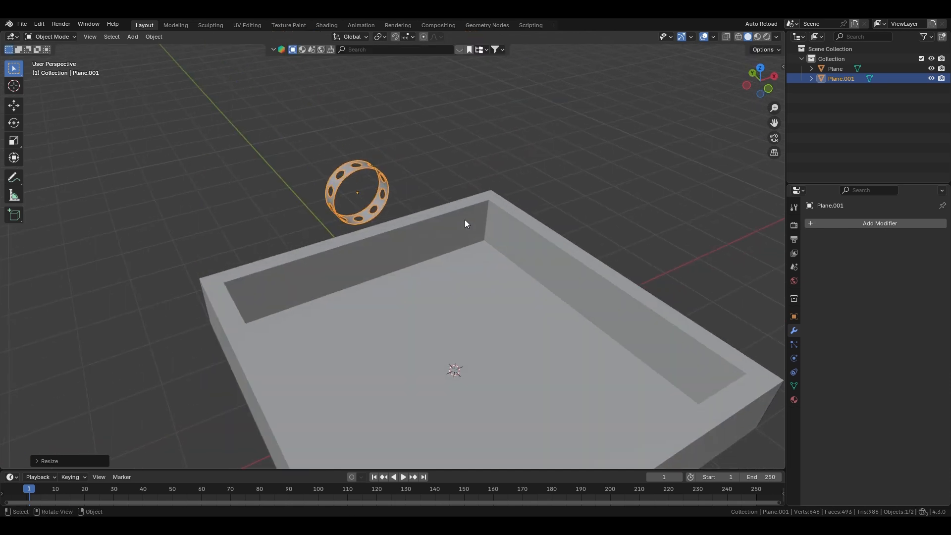
{"action": "key", "text": "shift+s"}
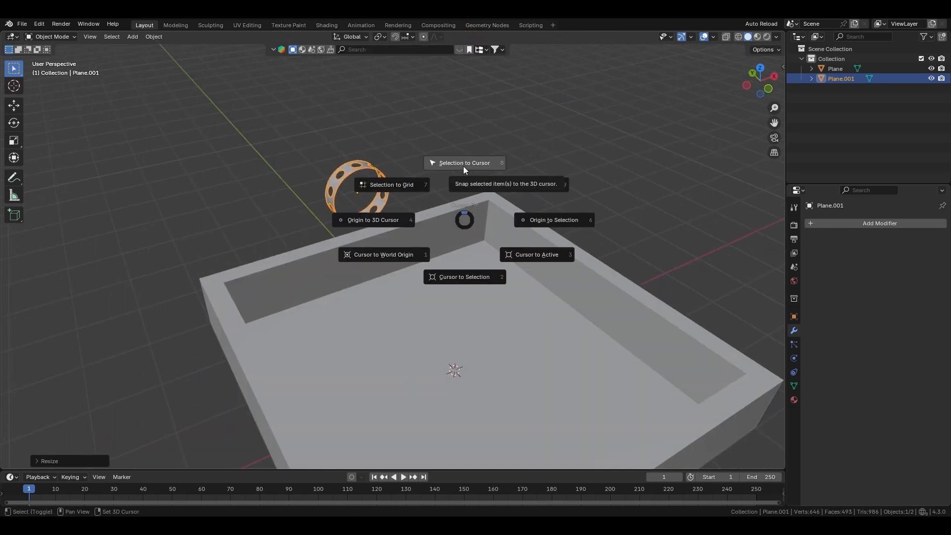
{"action": "left_click", "coordinate": [464, 169]}
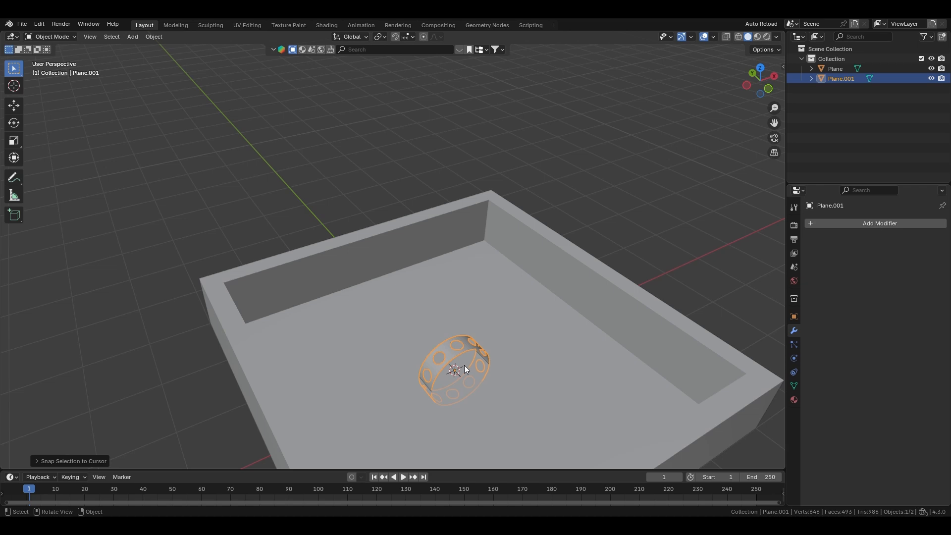
- In a right orthographic wireframe view, raise the ring about 0.59 m along Z above the tray floor
{"action": "key", "text": "KP_5"}
{"action": "key", "text": "KP_3"}
{"action": "key", "text": "shift+z"}
{"action": "middle_click_drag", "start_coordinate": [465, 364], "coordinate": [439, 334], "text": "shift"}
{"action": "scroll", "coordinate": [440, 334], "scroll_direction": "up", "scroll_amount": 3}
{"action": "key", "text": "g"}
{"action": "key", "text": "z"}
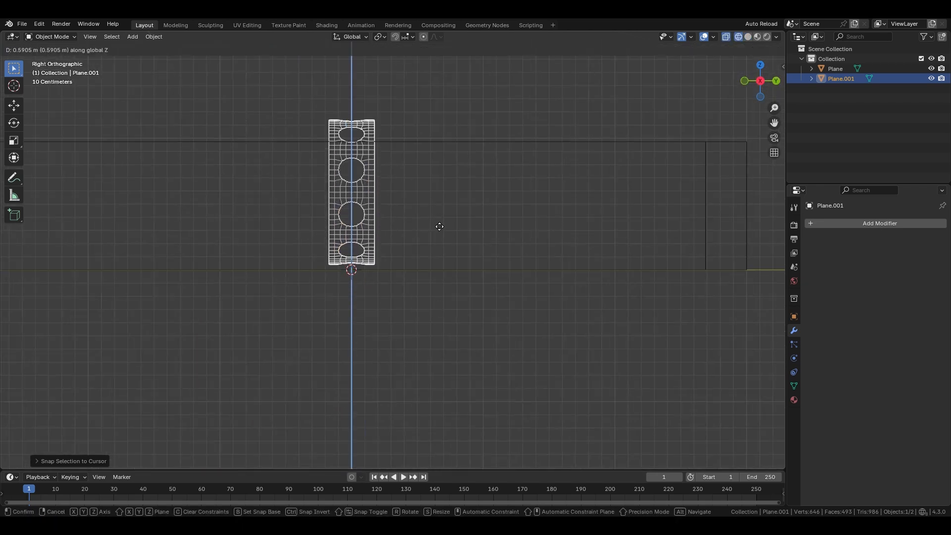
{"action": "left_click", "coordinate": [450, 273]}
- Shrink the ring and fine-tune its size and height along Z to fit between the tray's floor and rim
{"action": "key", "text": "s"}
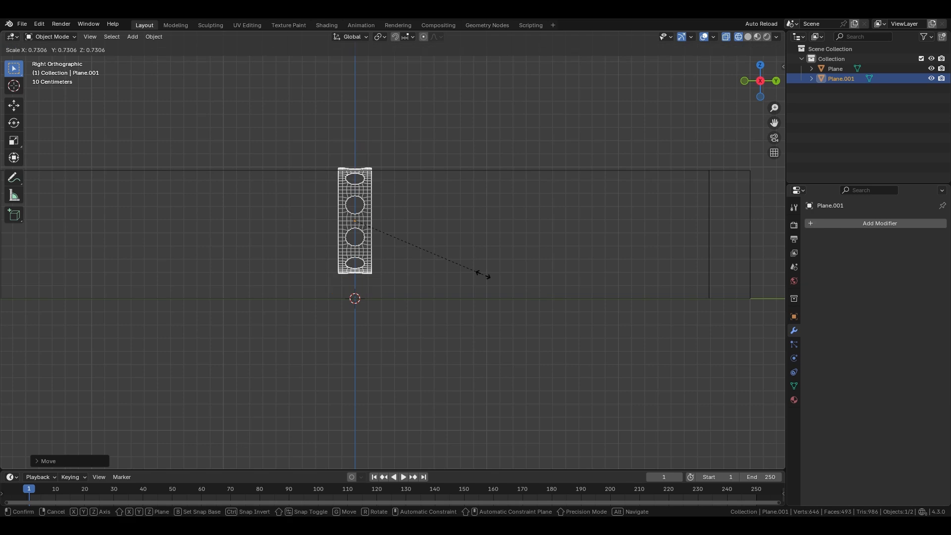
{"action": "left_click", "coordinate": [483, 274]}
{"action": "key", "text": "g"}
{"action": "key", "text": "z"}
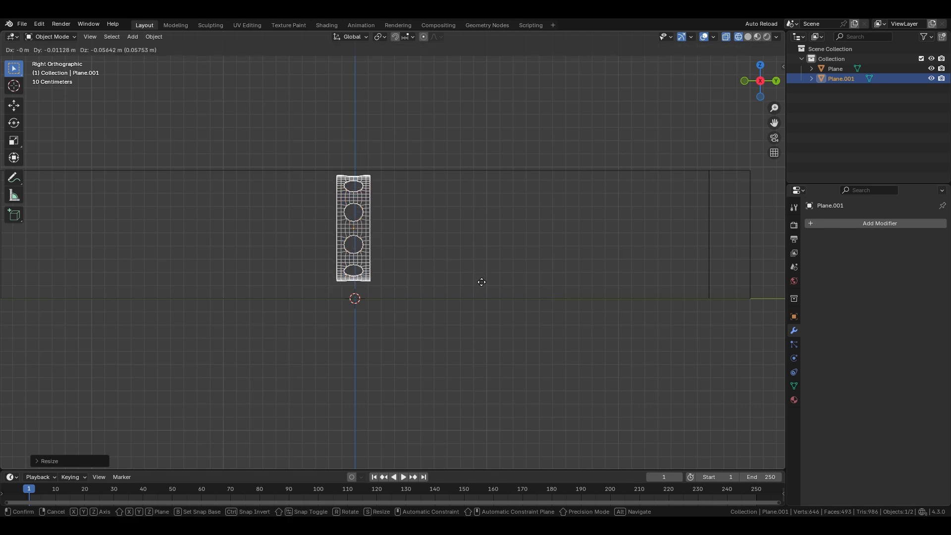
{"action": "left_click", "coordinate": [483, 280]}
{"action": "key", "text": "s"}
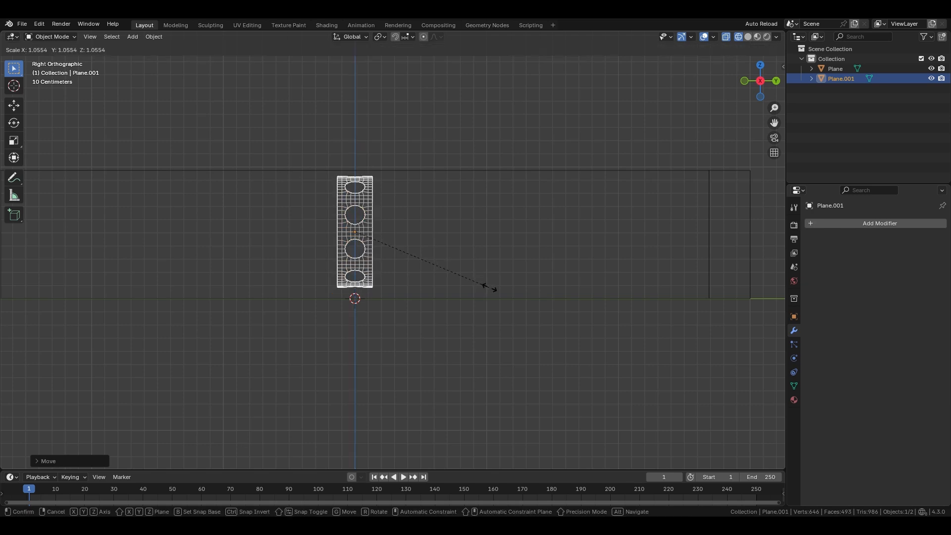
{"action": "left_click", "coordinate": [490, 289]}
{"action": "key", "text": "g"}
{"action": "key", "text": "z"}
{"action": "left_click", "coordinate": [492, 287]}
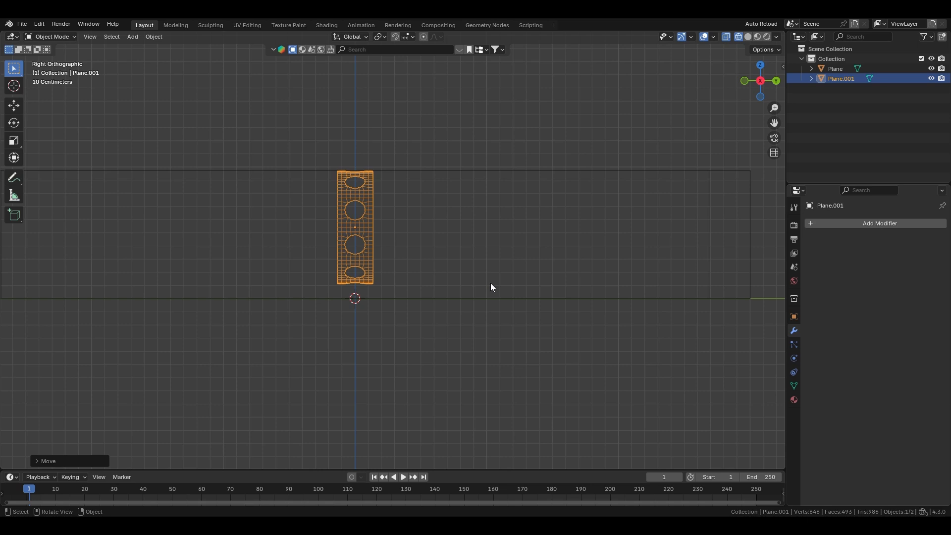
- Return to solid shading and move the ring along Y toward the tray's end wall
{"action": "key", "text": "shift+z"}
{"action": "middle_click_drag", "start_coordinate": [490, 283], "coordinate": [609, 300]}
{"action": "key", "text": "g"}
{"action": "key", "text": "y"}
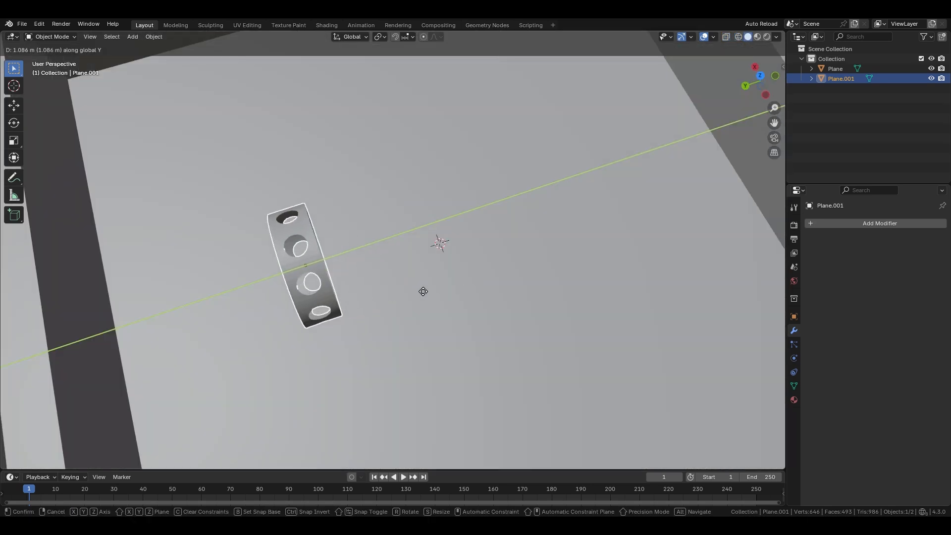
{"action": "left_click", "coordinate": [408, 292]}
- In Edit Mode, select the ring's open edge loop facing the wall and move it about 0.2 m along Y to lengthen the ring
{"action": "key", "text": "Tab"}
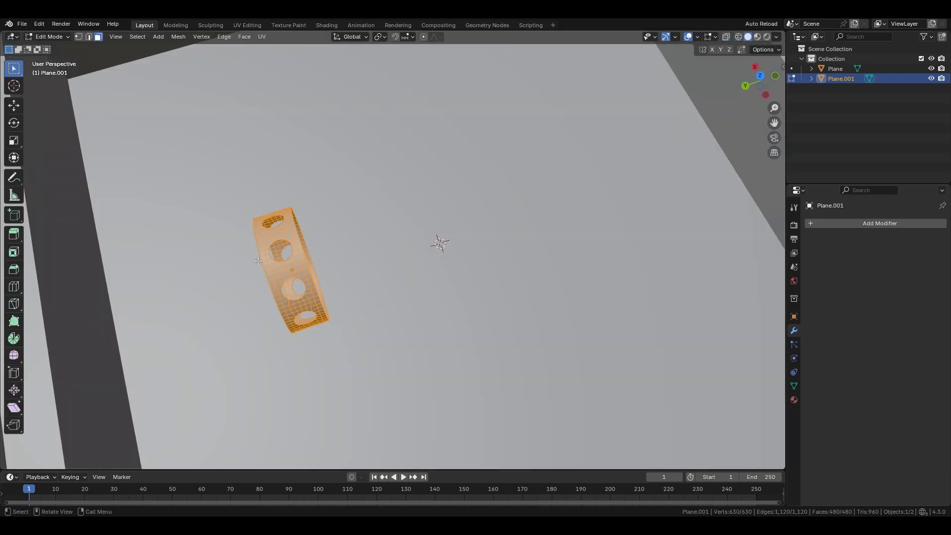
{"action": "key", "text": "2"}
{"action": "left_click", "coordinate": [260, 261], "text": "alt"}
{"action": "middle_click_drag", "start_coordinate": [261, 261], "coordinate": [488, 297], "text": "shift"}
{"action": "scroll", "coordinate": [396, 262], "scroll_direction": "up", "scroll_amount": 1}
{"action": "key", "text": "g"}
{"action": "key", "text": "y"}
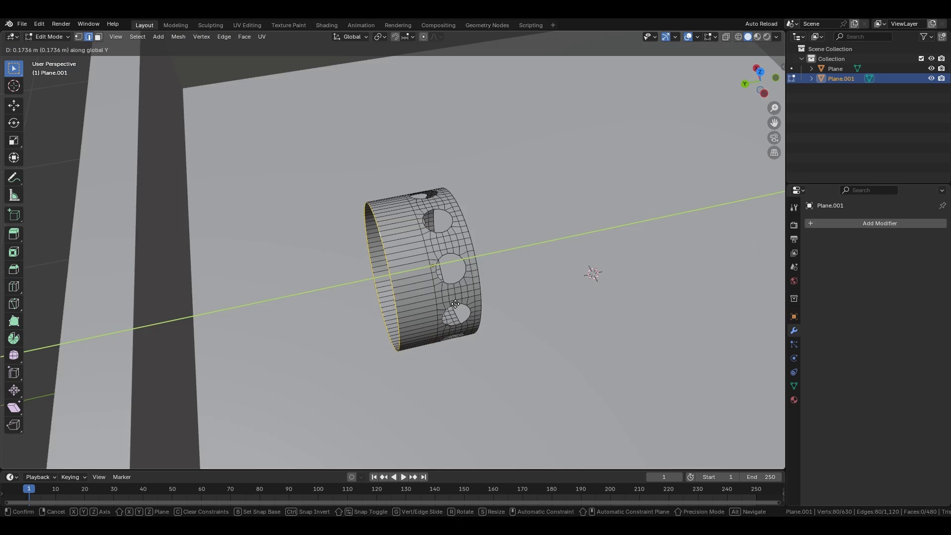
{"action": "left_click", "coordinate": [451, 305]}
- Extrude that edge loop, scale it down and offset it about 0.3 m along Y to form a tapered cone
{"action": "key", "text": "e"}
{"action": "right_click", "coordinate": [452, 304]}
{"action": "key", "text": "s"}
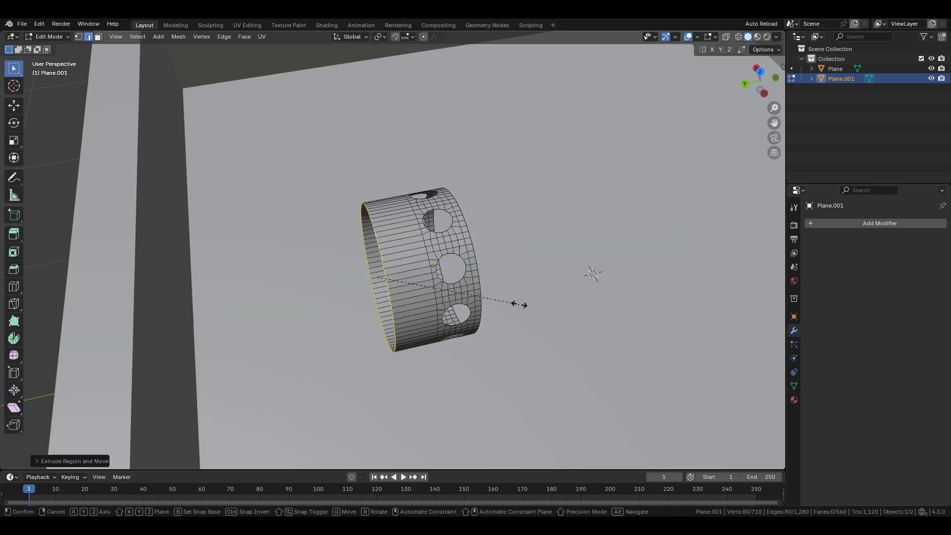
{"action": "left_click", "coordinate": [431, 304]}
{"action": "key", "text": "g"}
{"action": "key", "text": "y"}
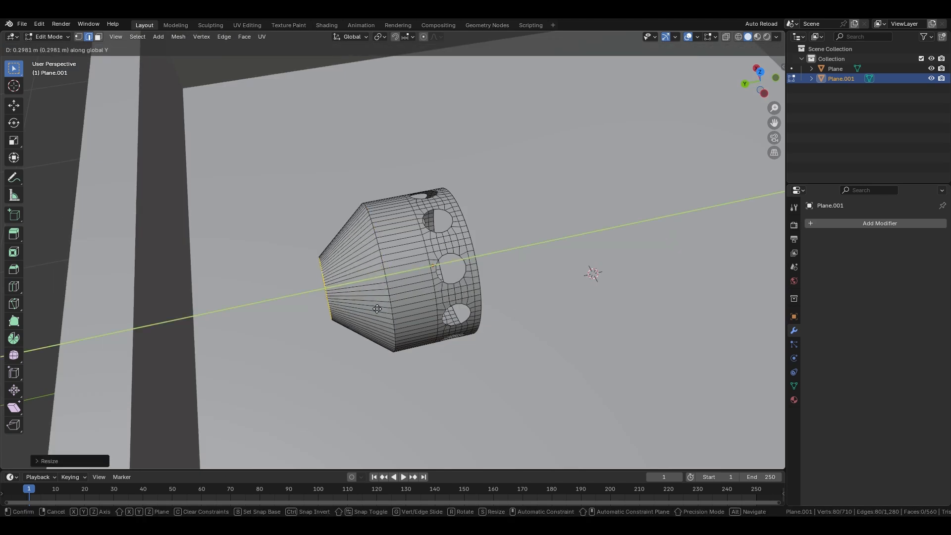
{"action": "left_click", "coordinate": [376, 311]}
{"action": "key", "text": "s"}
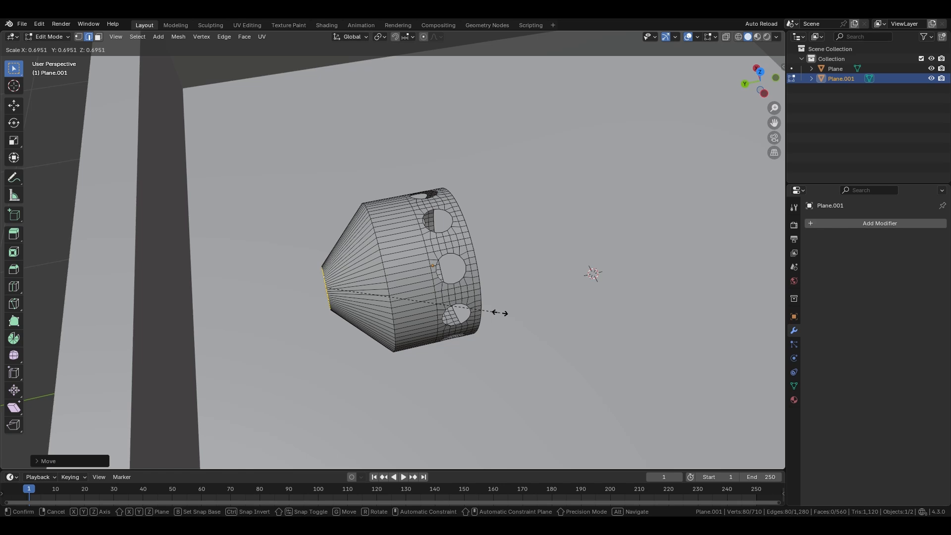
{"action": "left_click", "coordinate": [498, 314]}
- Extrude the cone's narrow edge loop about 0.9 m along Y into a straight tube
{"action": "key", "text": "e"}
{"action": "key", "text": "y"}
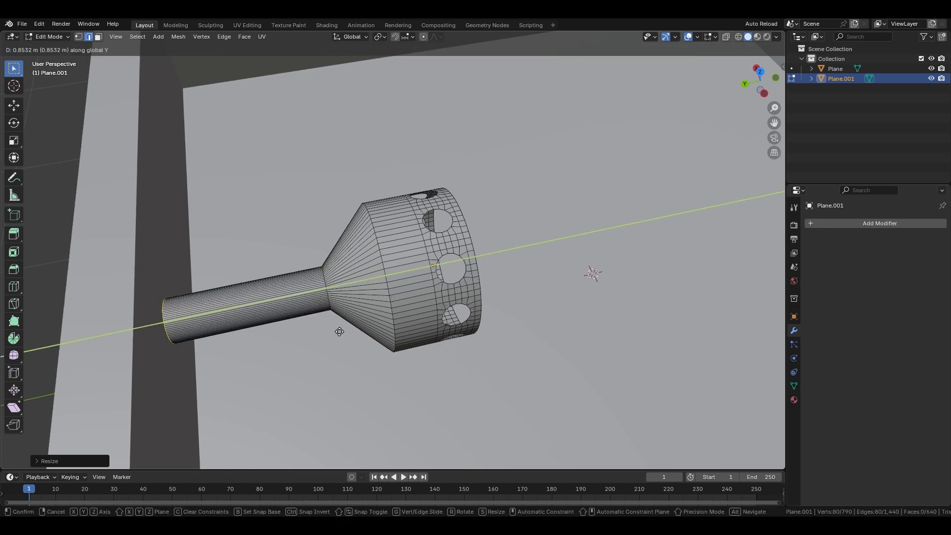
{"action": "left_click", "coordinate": [329, 329]}
- Bevel the edge loop where the tube meets the cone, using 2 segments and a shape of 1
{"action": "middle_click_drag", "start_coordinate": [329, 329], "coordinate": [387, 322], "text": "shift"}
{"action": "scroll", "coordinate": [387, 322], "scroll_direction": "up", "scroll_amount": 8}
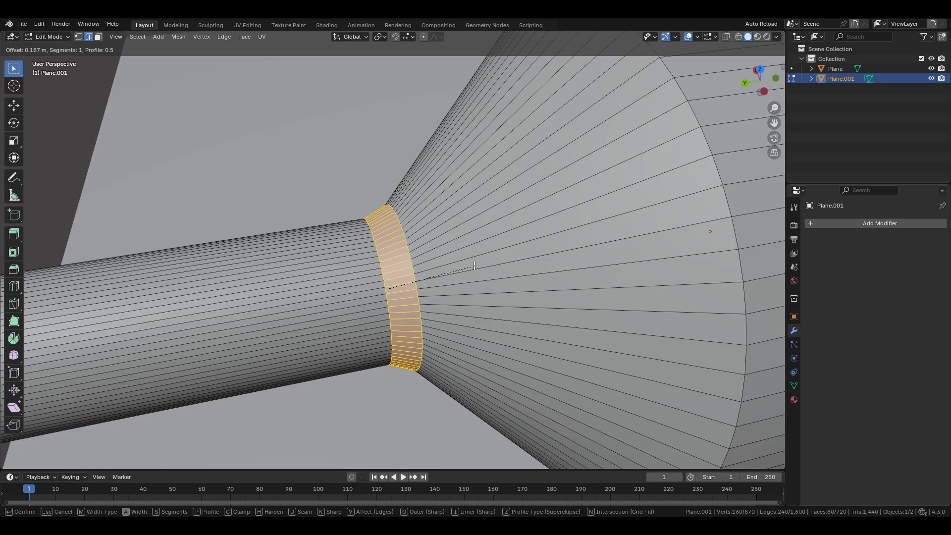
{"action": "key", "text": "Return"}
{"action": "left_click", "coordinate": [162, 318]}
{"action": "left_click_drag", "start_coordinate": [146, 329], "coordinate": [169, 329]}
{"action": "left_click", "coordinate": [225, 205]}
{"action": "scroll", "coordinate": [225, 206], "scroll_direction": "down", "scroll_amount": 7}
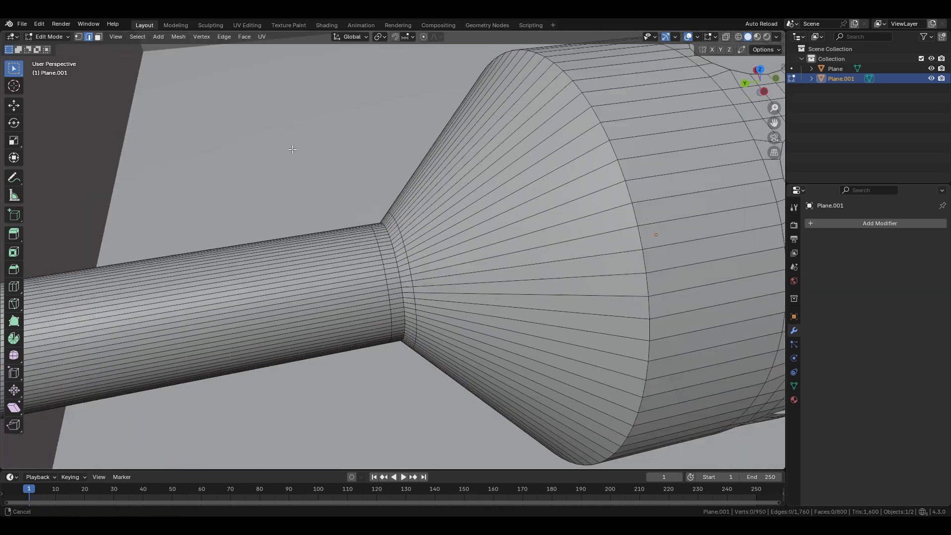
- Select the whole mesh and extrude its faces along their normals to give the part wall thickness
{"action": "key", "text": "a"}
{"action": "middle_click_drag", "start_coordinate": [512, 196], "coordinate": [543, 264]}
{"action": "key", "text": "alt+e"}
{"action": "left_click", "coordinate": [543, 266]}
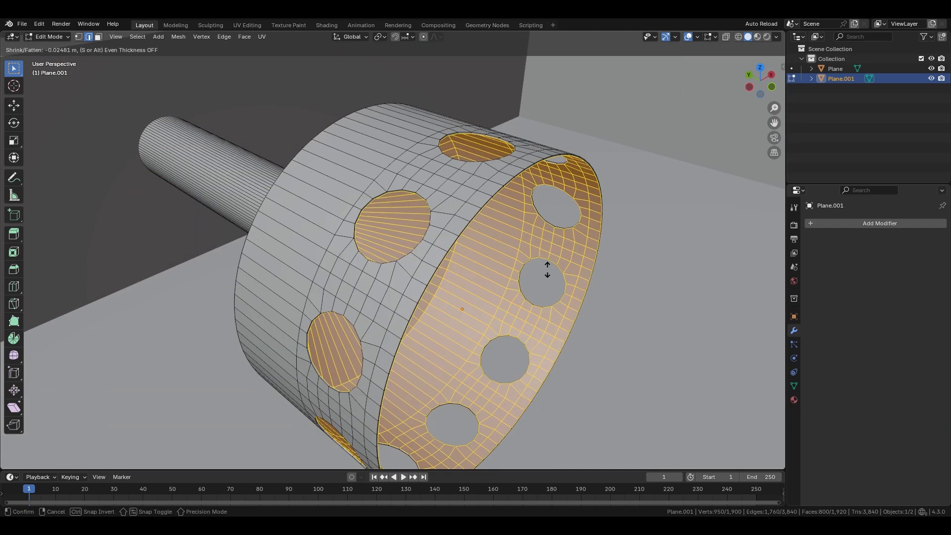
{"action": "left_click", "coordinate": [571, 300]}
- Delete the loop of rim faces around the part's wide open end
{"action": "scroll", "coordinate": [570, 301], "scroll_direction": "up", "scroll_amount": 2}
{"action": "middle_click_drag", "start_coordinate": [570, 301], "coordinate": [555, 292]}
{"action": "key", "text": "3"}
{"action": "left_click", "coordinate": [312, 166], "text": "alt"}
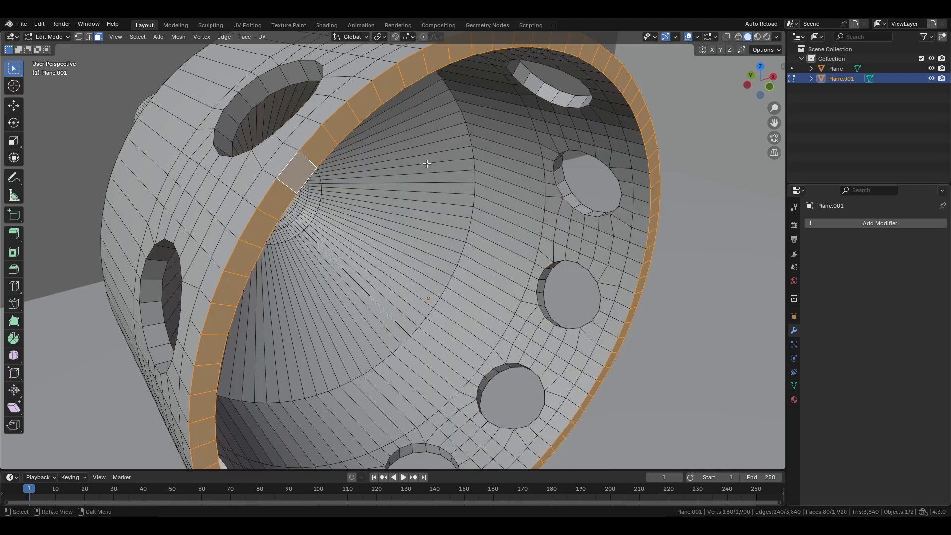
{"action": "key", "text": "x"}
{"action": "left_click", "coordinate": [427, 166]}
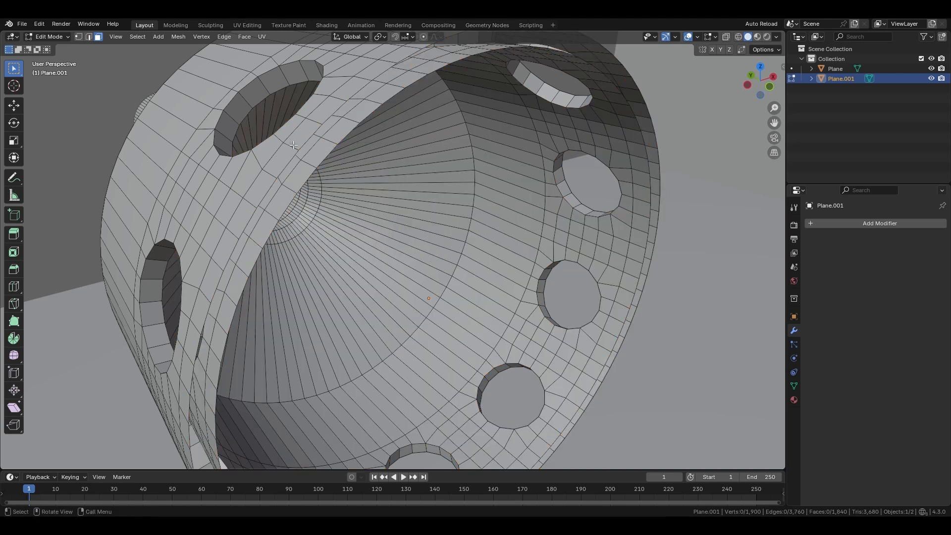
- Add two evenly spaced loop cuts around the cone
{"action": "middle_click_drag", "start_coordinate": [294, 145], "coordinate": [296, 173], "text": "shift"}
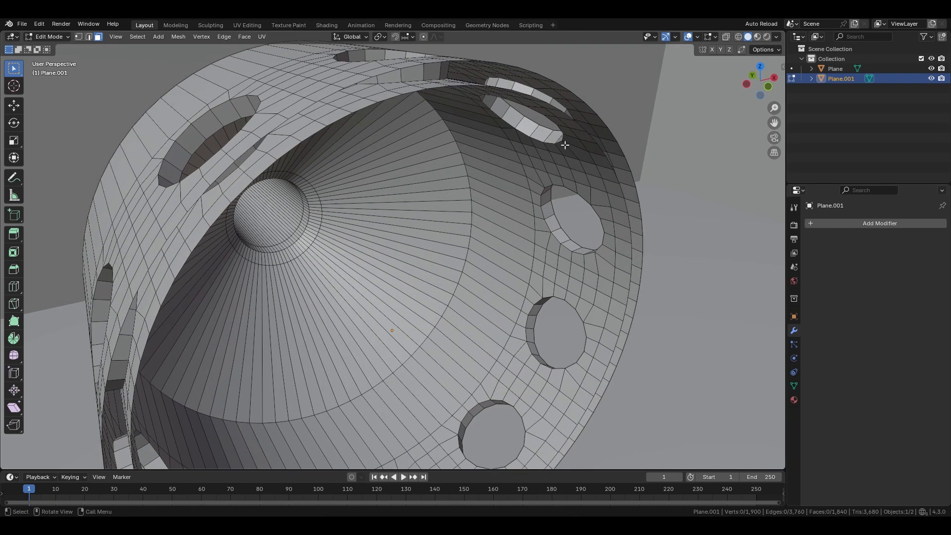
{"action": "middle_click_drag", "start_coordinate": [408, 144], "coordinate": [764, 284], "text": "ctrl"}
{"action": "middle_click_drag", "start_coordinate": [525, 250], "coordinate": [526, 190], "text": "ctrl"}
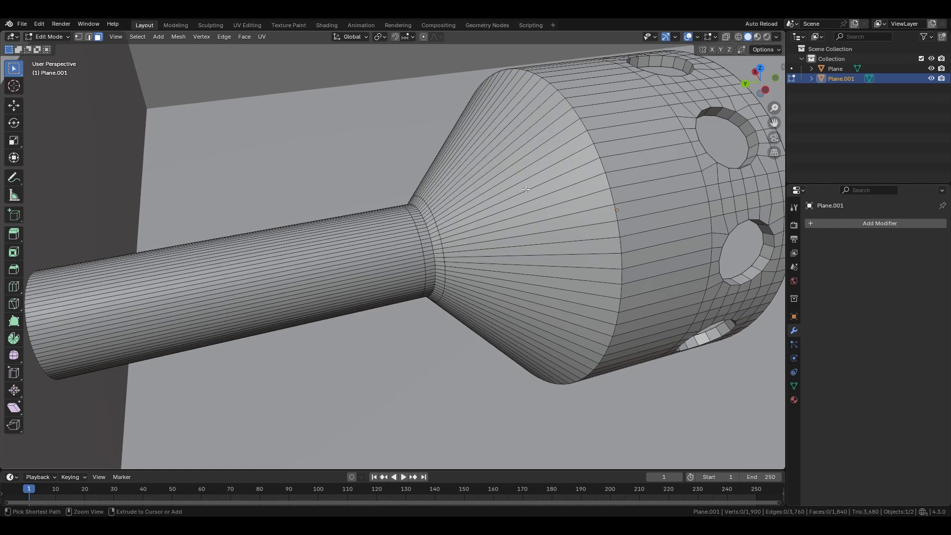
{"action": "key", "text": "ctrl+r"}
{"action": "scroll", "coordinate": [526, 187], "scroll_direction": "up", "scroll_amount": 1}
{"action": "left_click", "coordinate": [526, 187]}
{"action": "right_click", "coordinate": [526, 187]}
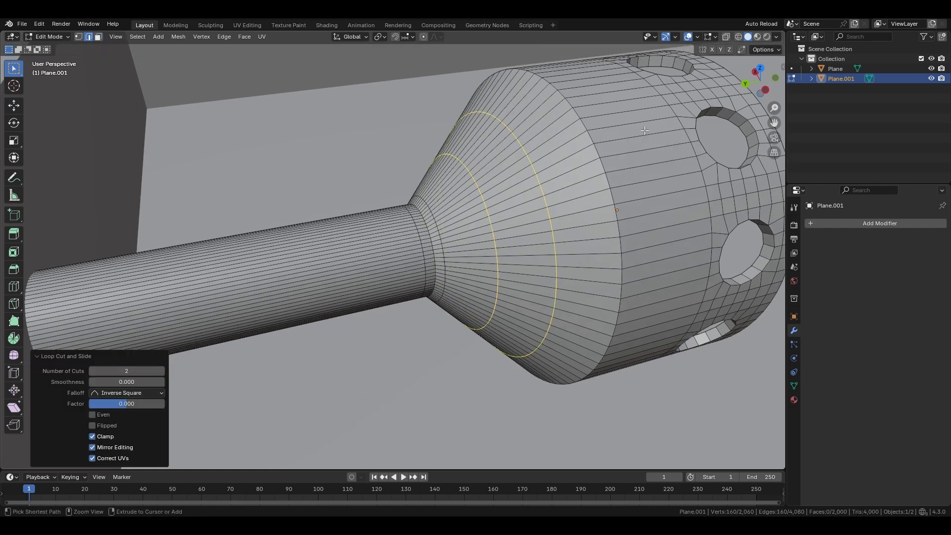
- Add one centred loop cut around the wide band behind the holes and four evenly spaced cuts along the tube
{"action": "key", "text": "ctrl+r"}
{"action": "scroll", "coordinate": [240, 236], "scroll_direction": "up", "scroll_amount": 2}
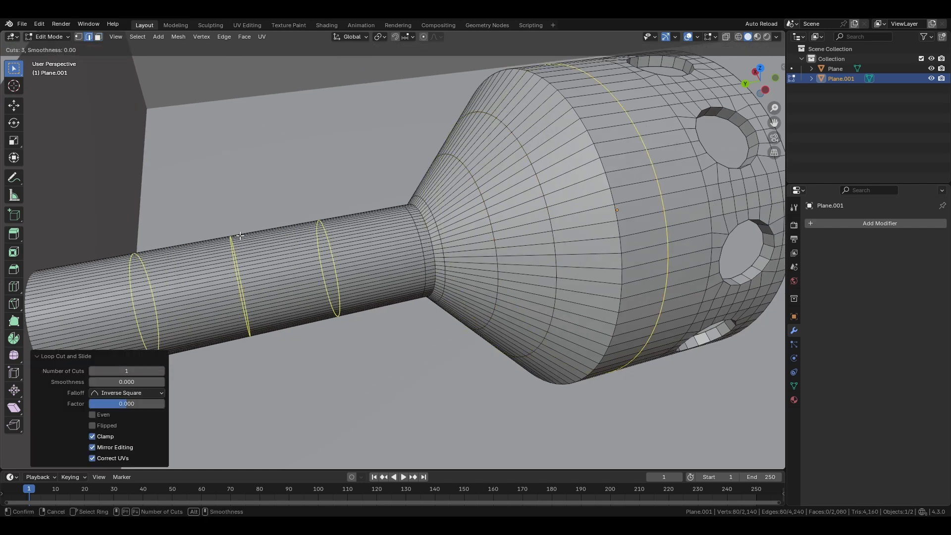
{"action": "scroll", "coordinate": [240, 235], "scroll_direction": "up", "scroll_amount": 1}
{"action": "left_click", "coordinate": [240, 236]}
{"action": "right_click", "coordinate": [239, 235]}
- Add the cone and wide-band loops to the tube loop selection and bevel them all 0.277 m wide with 1 segment
{"action": "scroll", "coordinate": [538, 259], "scroll_direction": "up", "scroll_amount": 2}
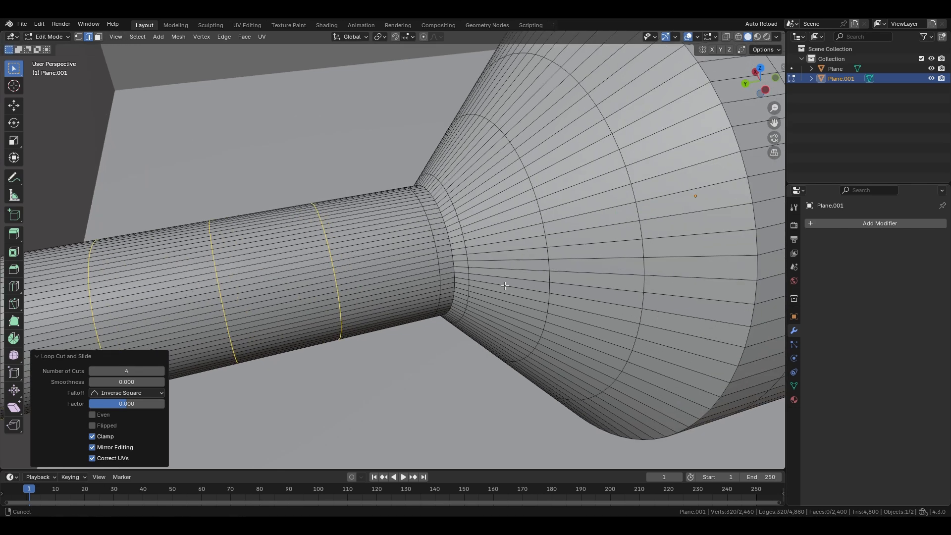
{"action": "left_click", "coordinate": [551, 256], "text": "alt+shift"}
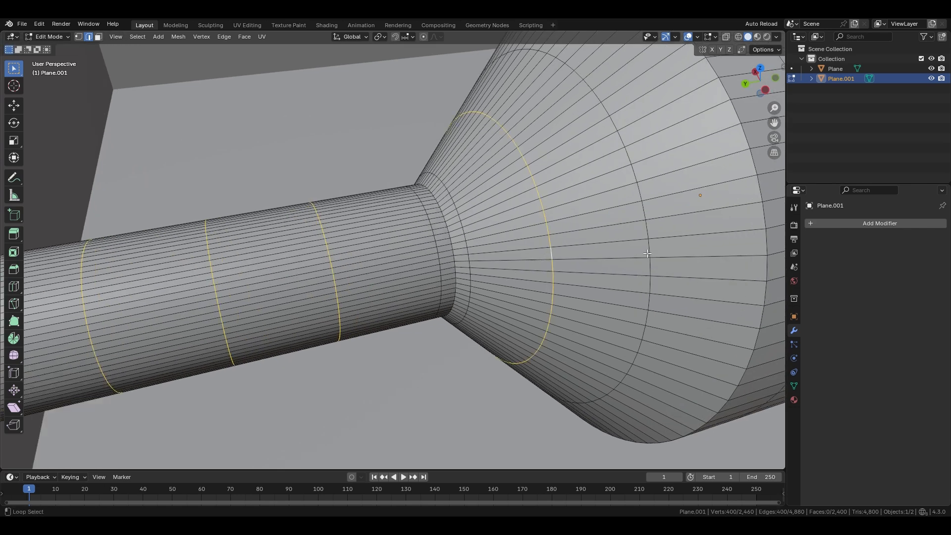
{"action": "left_click", "coordinate": [647, 253], "text": "alt+shift"}
{"action": "middle_click_drag", "start_coordinate": [647, 254], "coordinate": [679, 244], "text": "shift"}
{"action": "left_click", "coordinate": [395, 242], "text": "alt+shift"}
{"action": "scroll", "coordinate": [214, 283], "scroll_direction": "down", "scroll_amount": 2}
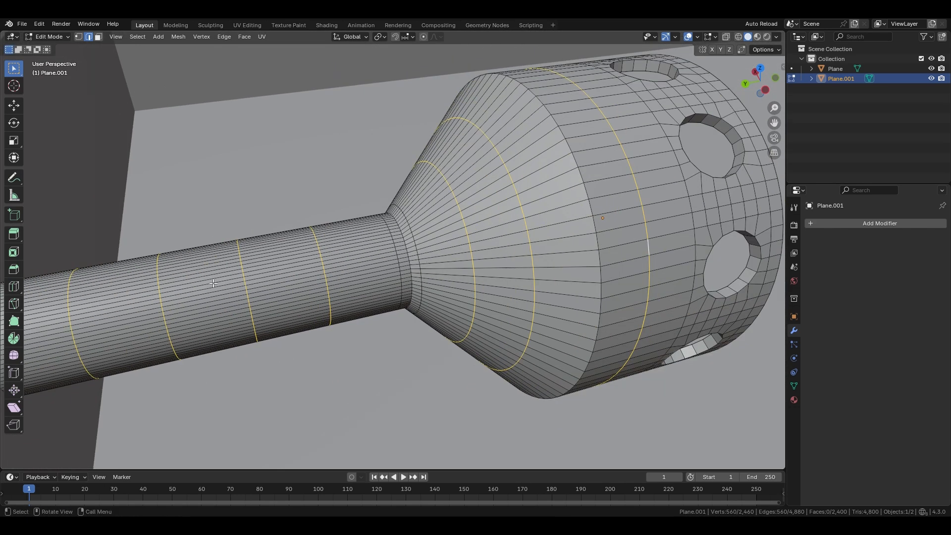
{"action": "middle_click_drag", "start_coordinate": [336, 312], "coordinate": [406, 312], "text": "shift"}
{"action": "scroll", "coordinate": [489, 317], "scroll_direction": "up", "scroll_amount": 4}
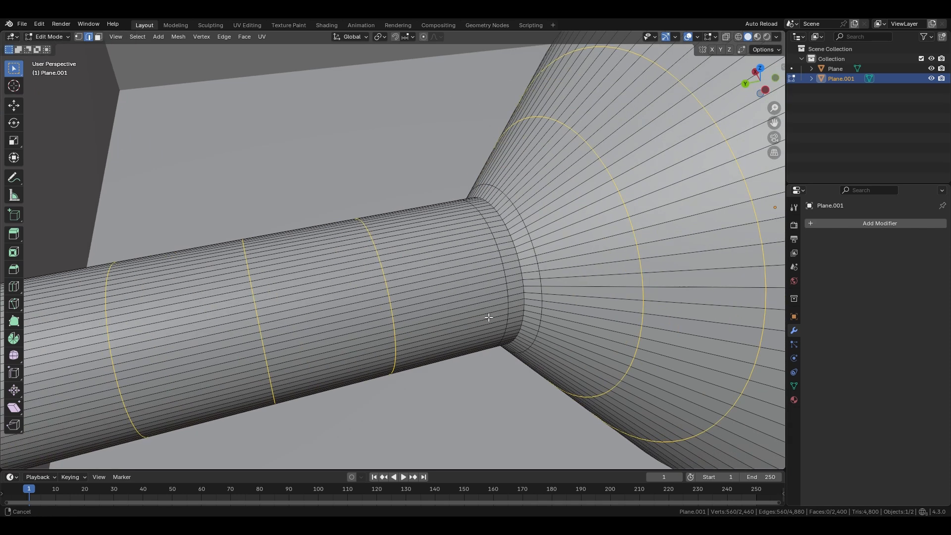
{"action": "key", "text": "ctrl+b"}
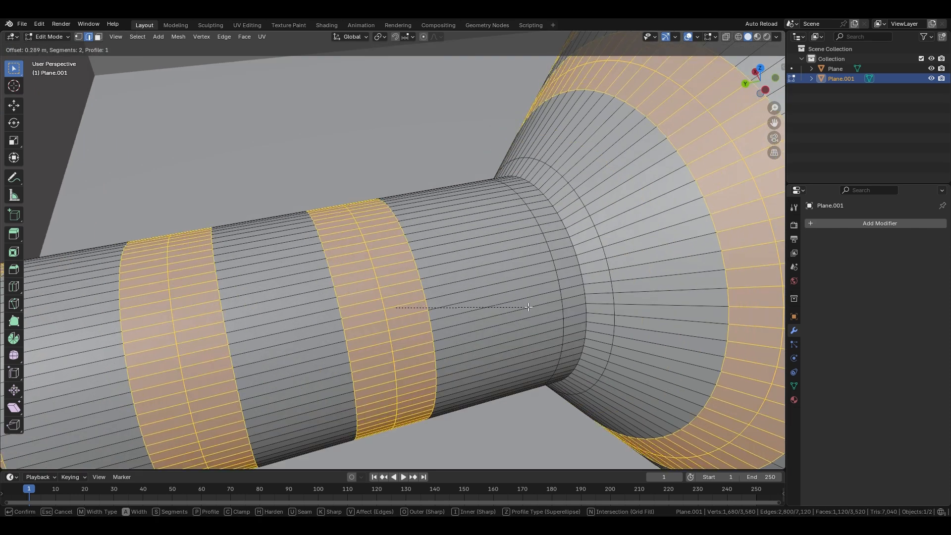
{"action": "scroll", "coordinate": [528, 308], "scroll_direction": "down", "scroll_amount": 1}
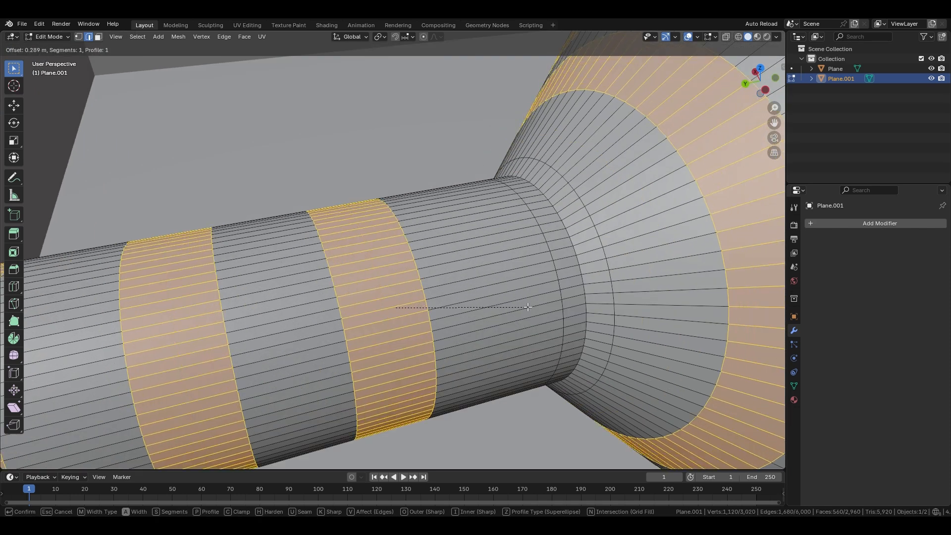
{"action": "left_click", "coordinate": [526, 303]}
- Extrude the bevelled bands inward along their normals into grooves and inset their faces by about 0.084 m
{"action": "key", "text": "alt+e"}
{"action": "left_click", "coordinate": [525, 271]}
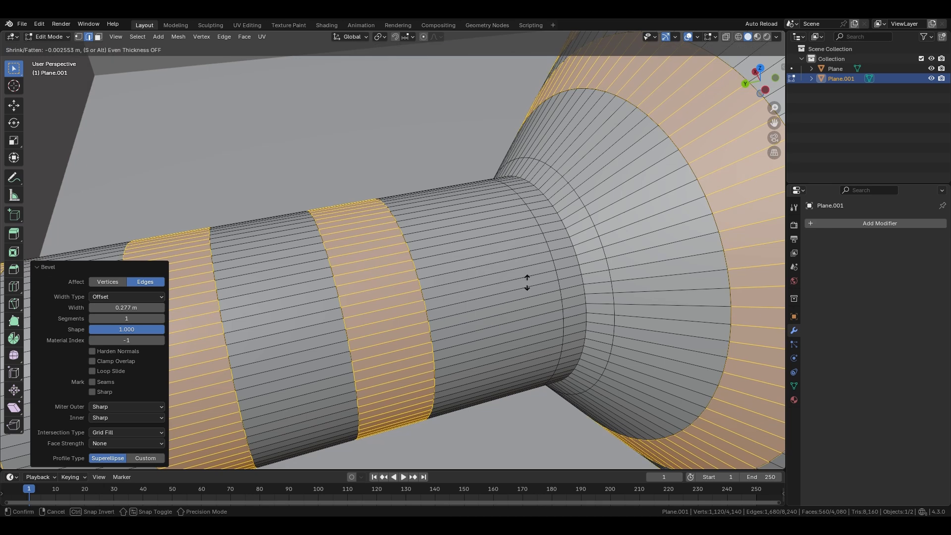
{"action": "left_click", "coordinate": [495, 119]}
{"action": "key", "text": "i"}
{"action": "left_click", "coordinate": [493, 198]}
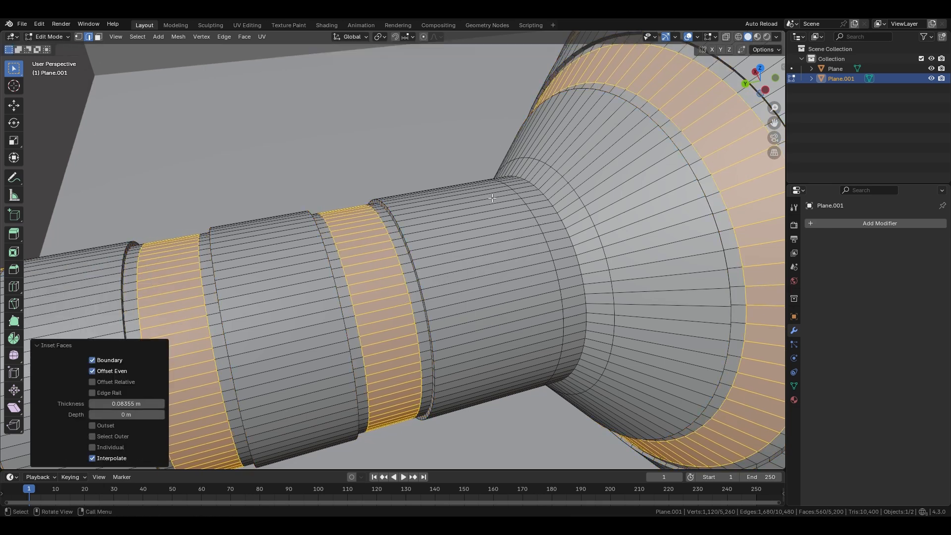
- Extrude the inset faces of all bands along their normals
{"action": "key", "text": "alt+e"}
{"action": "left_click", "coordinate": [492, 197]}
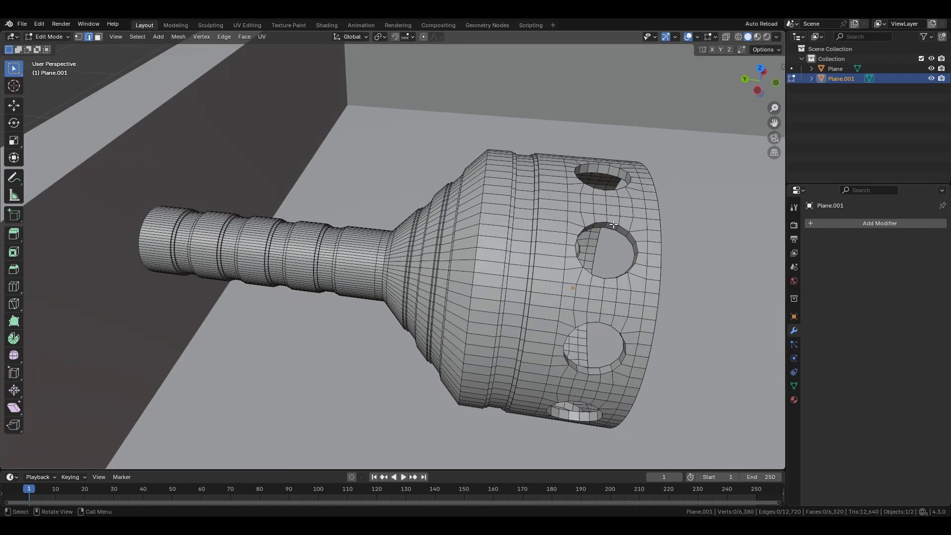
- Select all sharp edges of the drain part at 30° sharpness and bevel them with 2 segments
{"action": "left_click", "coordinate": [137, 37]}
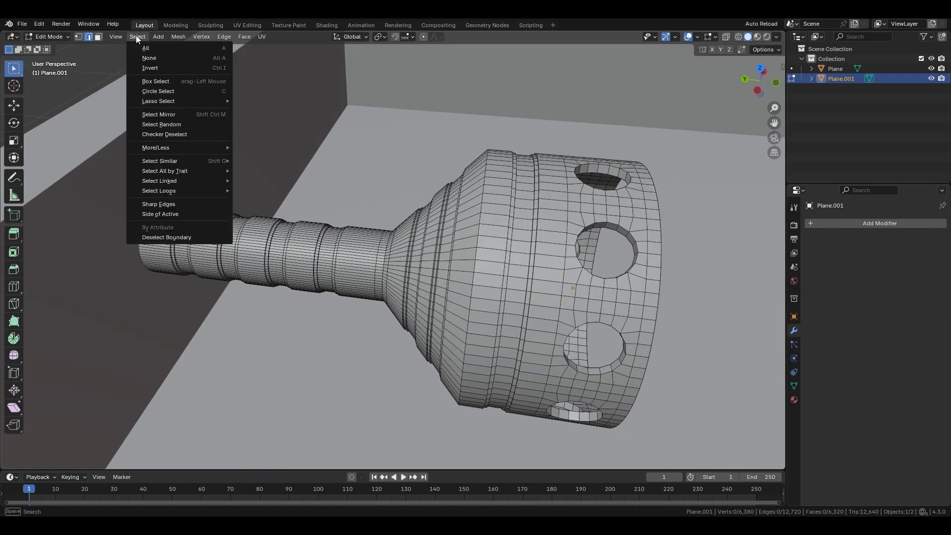
{"action": "left_click", "coordinate": [159, 201]}
{"action": "middle_click_drag", "start_coordinate": [588, 218], "coordinate": [488, 244], "text": "shift"}
{"action": "scroll", "coordinate": [419, 217], "scroll_direction": "up", "scroll_amount": 4}
{"action": "scroll", "coordinate": [488, 244], "scroll_direction": "up", "scroll_amount": 3}
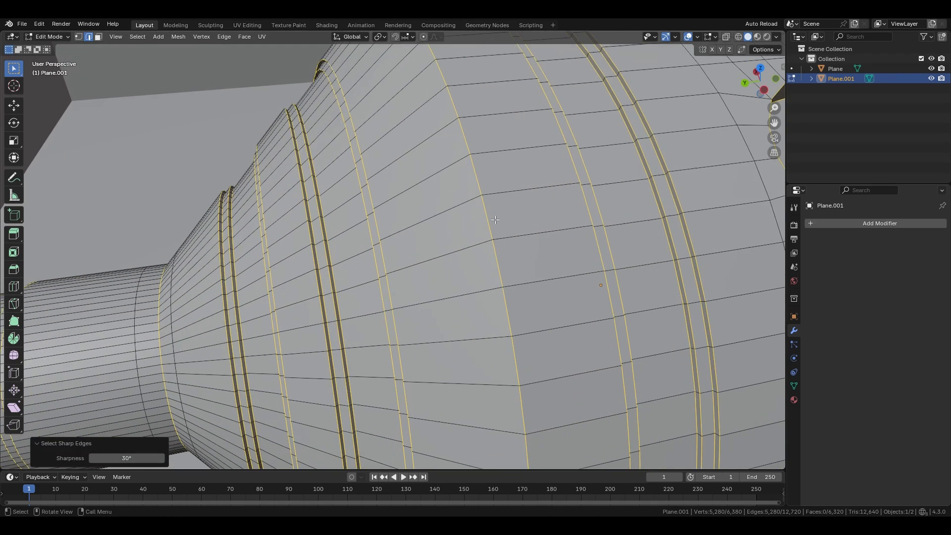
{"action": "scroll", "coordinate": [495, 219], "scroll_direction": "down", "scroll_amount": 3}
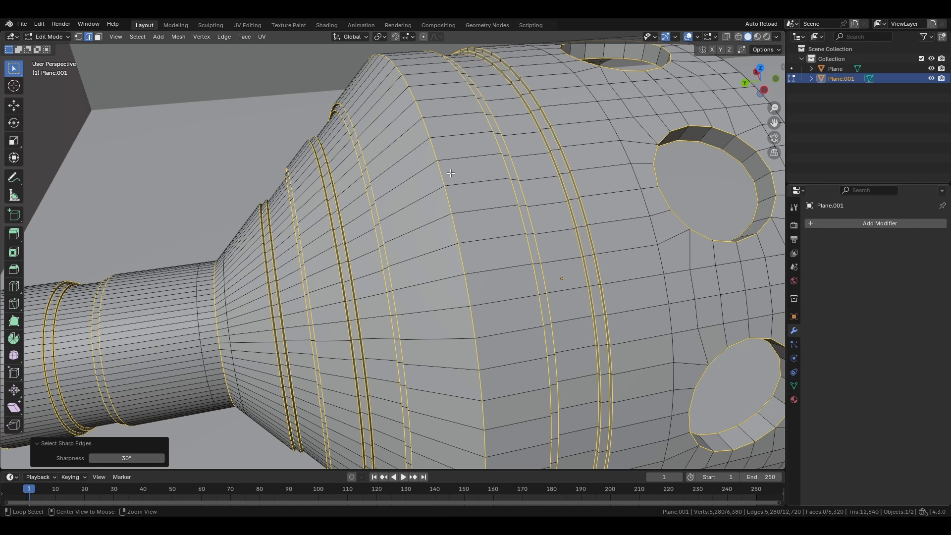
{"action": "middle_click_drag", "start_coordinate": [450, 172], "coordinate": [539, 221]}
{"action": "scroll", "coordinate": [539, 221], "scroll_direction": "up", "scroll_amount": 4}
{"action": "key", "text": "ctrl+b"}
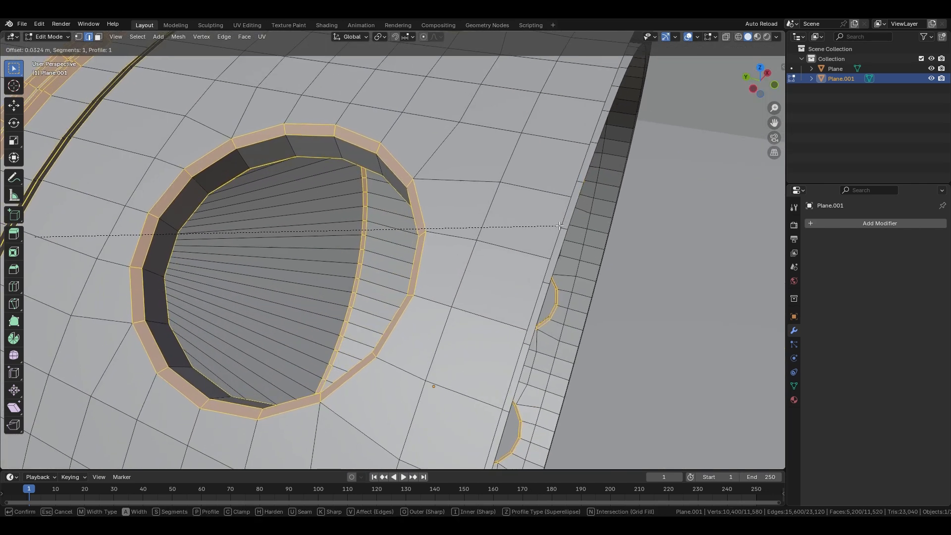
{"action": "scroll", "coordinate": [560, 226], "scroll_direction": "up", "scroll_amount": 1}
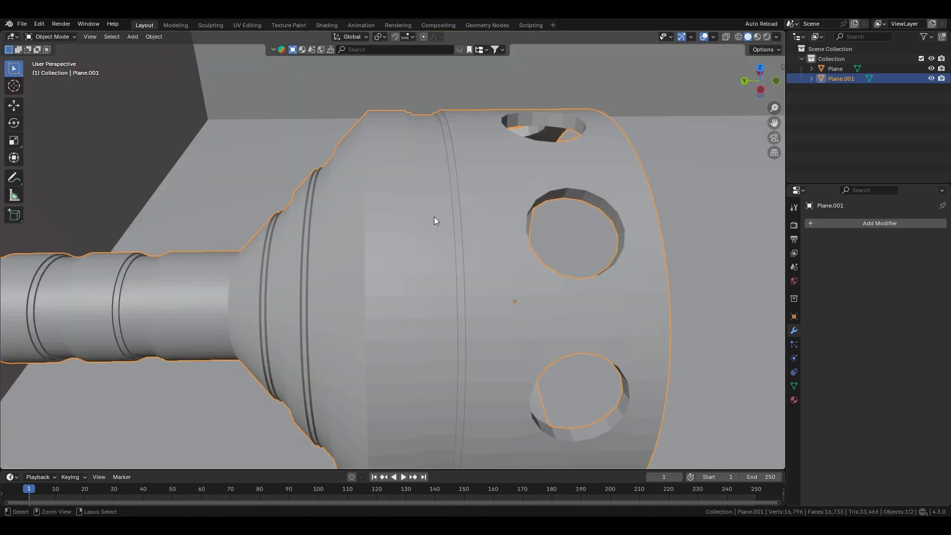
- Add a level 3 Catmull-Clark Subdivision modifier to the drain part and shade it smooth
{"action": "key", "text": "ctrl+3"}
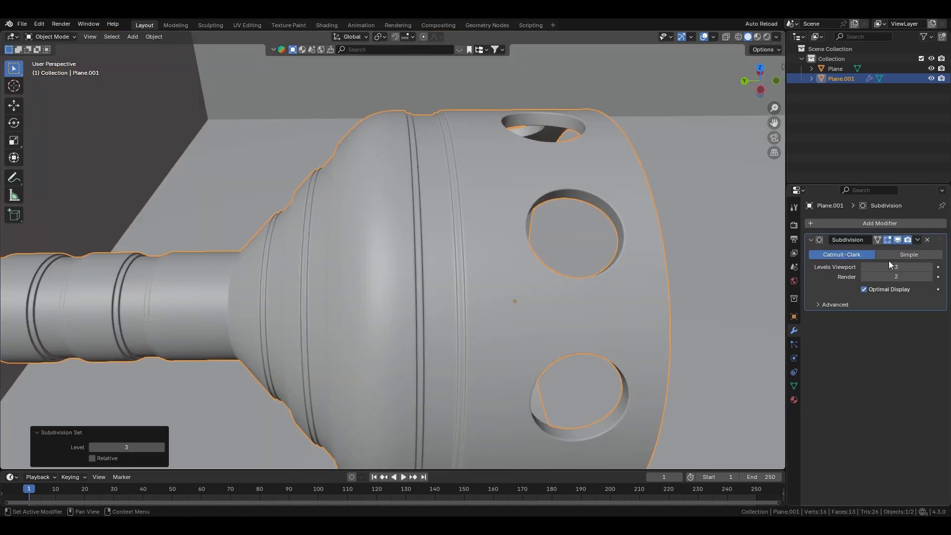
{"action": "middle_click_drag", "start_coordinate": [340, 233], "coordinate": [459, 241], "text": "shift"}
{"action": "right_click", "coordinate": [469, 212]}
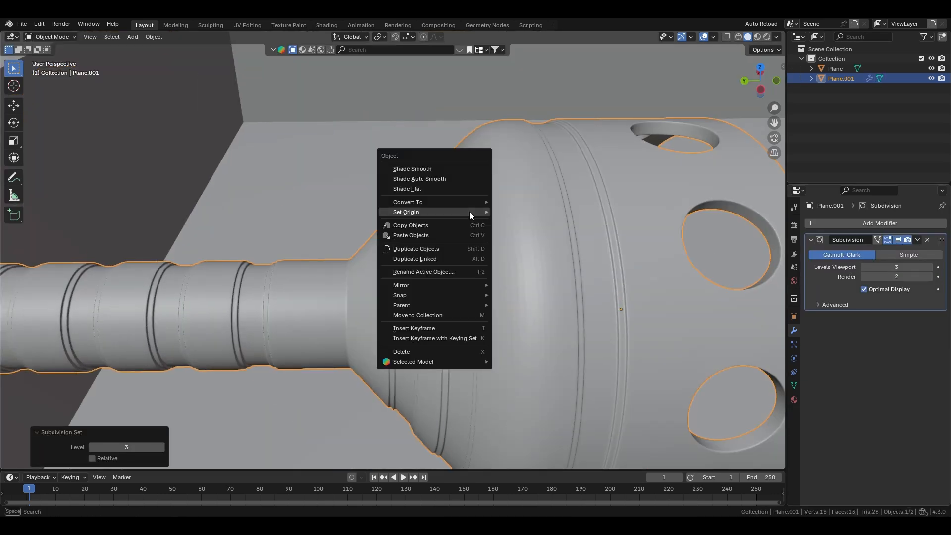
{"action": "left_click", "coordinate": [417, 168]}
{"action": "scroll", "coordinate": [339, 150], "scroll_direction": "down", "scroll_amount": 5}
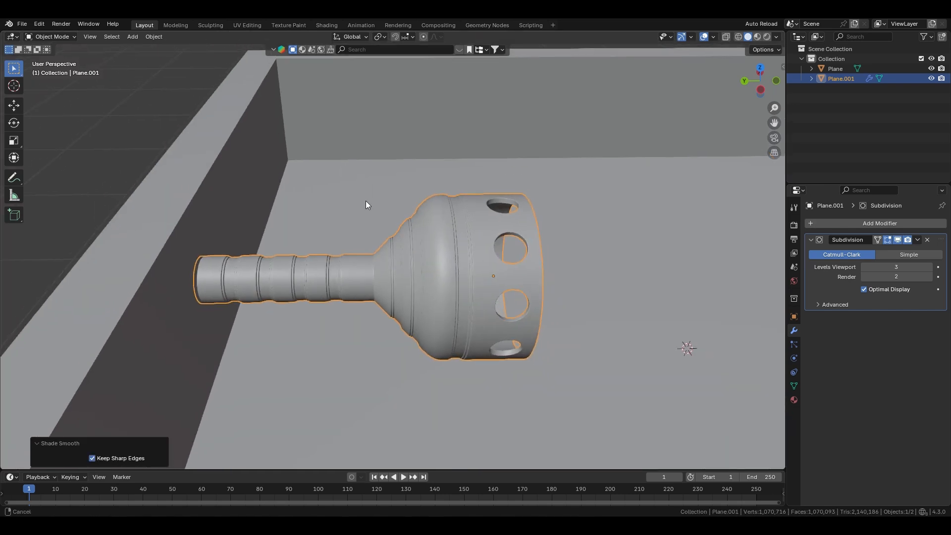
{"action": "middle_click_drag", "start_coordinate": [365, 201], "coordinate": [412, 218]}
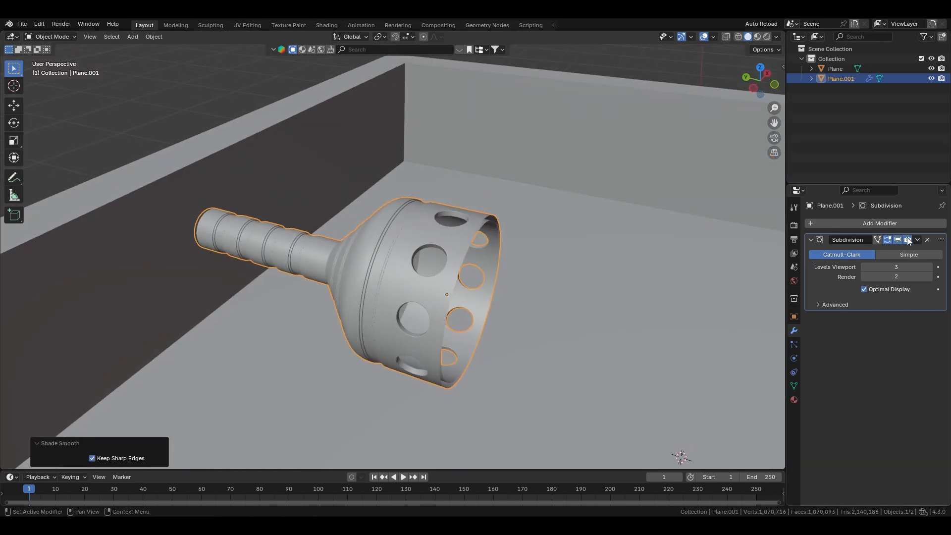
- Turn off the Subdivision modifier's viewport display and shade the drain part flat
{"action": "left_click", "coordinate": [898, 240]}
{"action": "right_click", "coordinate": [407, 242]}
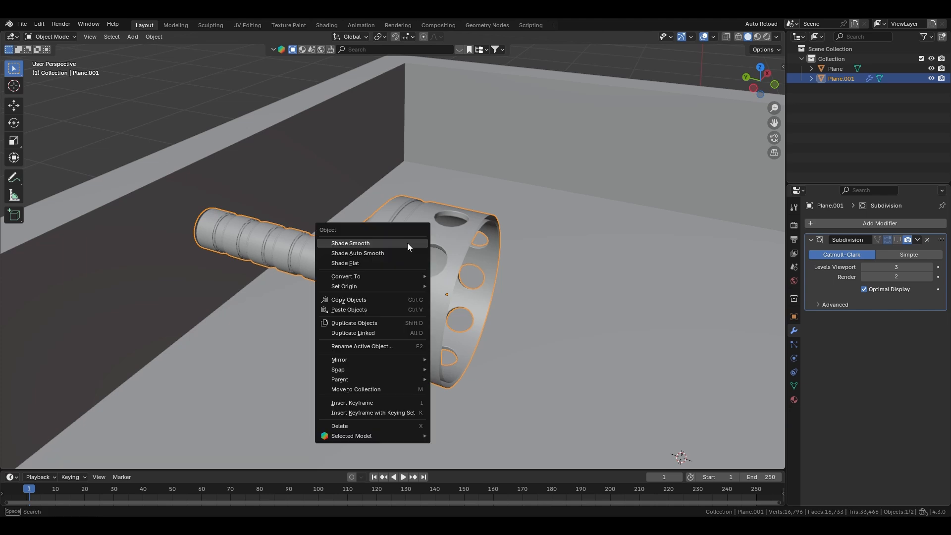
{"action": "left_click", "coordinate": [349, 262]}
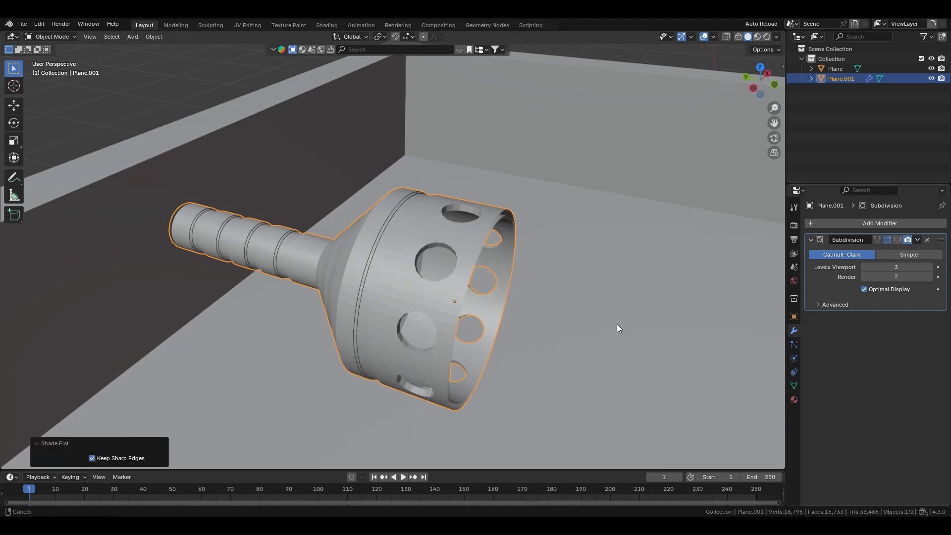
- Set up mesh editing of the drain part in top wireframe view, with nothing selected and Auto Merge Vertices enabled
{"action": "key", "text": "Tab"}
{"action": "key", "text": "alt+a"}
{"action": "middle_click_drag", "start_coordinate": [618, 327], "coordinate": [630, 322]}
{"action": "key", "text": "KP_7"}
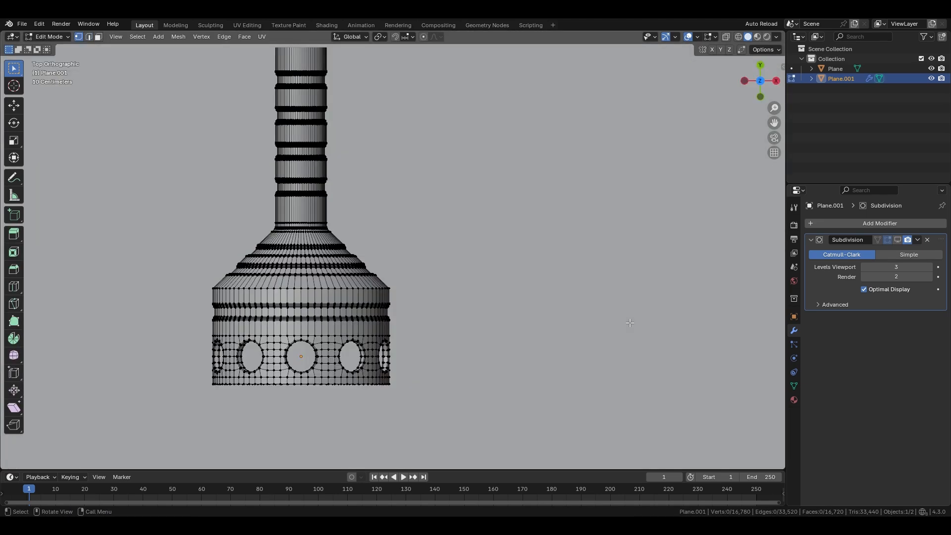
{"action": "left_click", "coordinate": [742, 51]}
{"action": "middle_click_drag", "start_coordinate": [425, 352], "coordinate": [527, 273], "text": "shift"}
{"action": "key", "text": "z"}
{"action": "left_click", "coordinate": [457, 273]}
- Select the whole perforated ring section and duplicate it -0.23554 m along Y, snapped flush to the open end
{"action": "mouse_move", "coordinate": [618, 403]}
{"action": "middle_mouse_down", "text": "ctrl"}
{"action": "mouse_move", "coordinate": [617, 288]}
{"action": "mouse_move", "coordinate": [580, 292]}
{"action": "mouse_move", "coordinate": [535, 234]}
{"action": "middle_mouse_up", "text": "ctrl"}
{"action": "middle_click_drag", "start_coordinate": [654, 367], "coordinate": [669, 387], "text": "shift"}
{"action": "left_click_drag", "start_coordinate": [737, 387], "coordinate": [48, 171]}
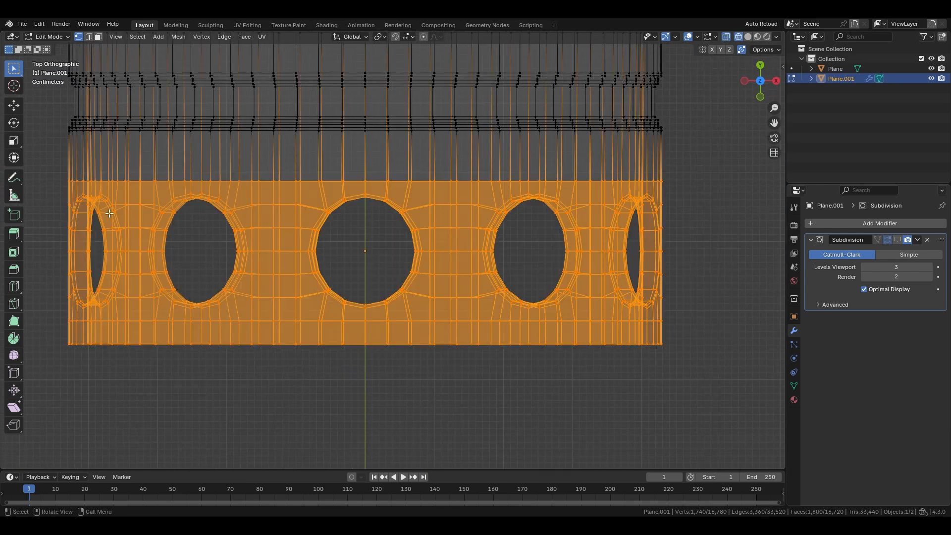
{"action": "middle_click_drag", "start_coordinate": [451, 401], "coordinate": [463, 266], "text": "ctrl"}
{"action": "middle_click_drag", "start_coordinate": [463, 399], "coordinate": [481, 306], "text": "ctrl"}
{"action": "key", "text": "shift+d"}
{"action": "key", "text": "y"}
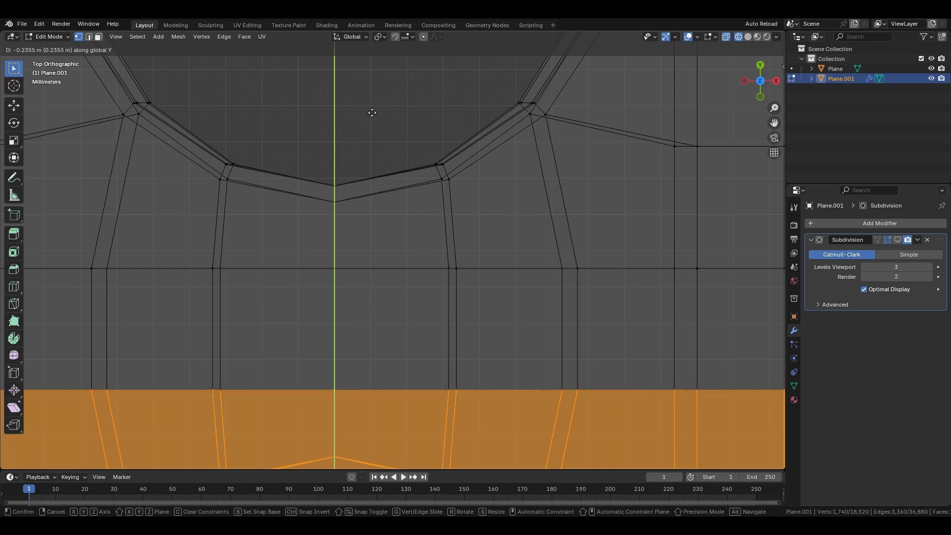
{"action": "left_click", "coordinate": [372, 113]}
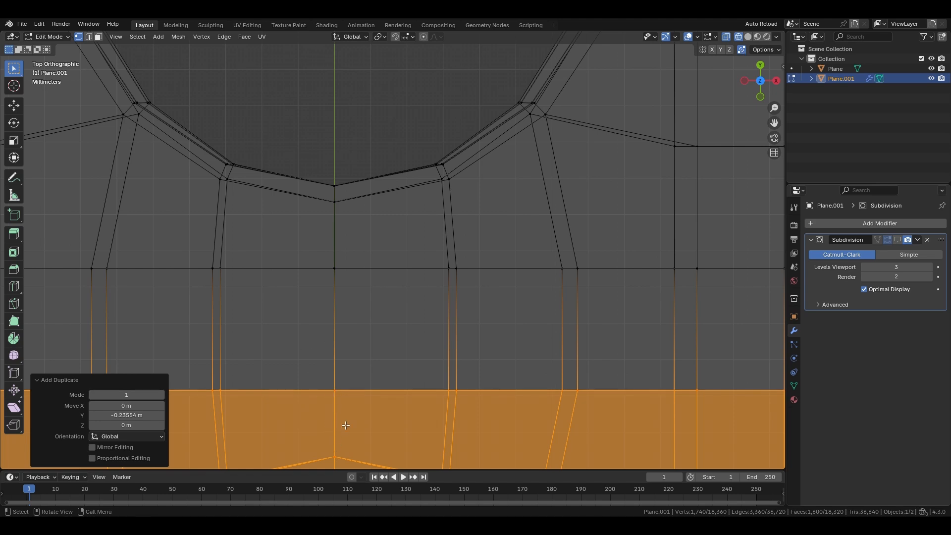
- Repeat the ring duplication four more times to lengthen the perforated cylinder
{"action": "scroll", "coordinate": [439, 229], "scroll_direction": "down", "scroll_amount": 8}
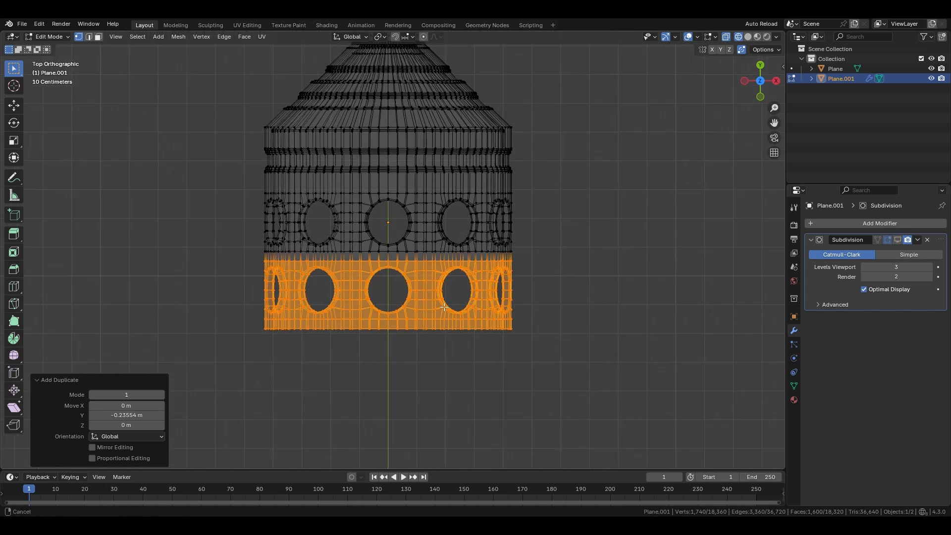
{"action": "scroll", "coordinate": [485, 303], "scroll_direction": "down", "scroll_amount": 2}
{"action": "key", "text": "shift+r"}
{"action": "key", "text": "shift+r"}
{"action": "key", "text": "shift+r"}
{"action": "key", "text": "shift+r"}
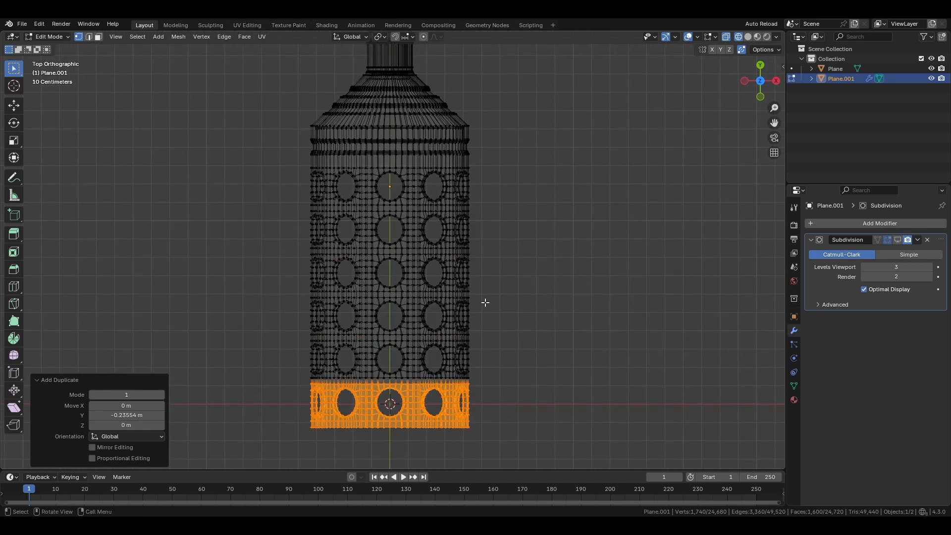
{"action": "scroll", "coordinate": [507, 223], "scroll_direction": "down", "scroll_amount": 2}
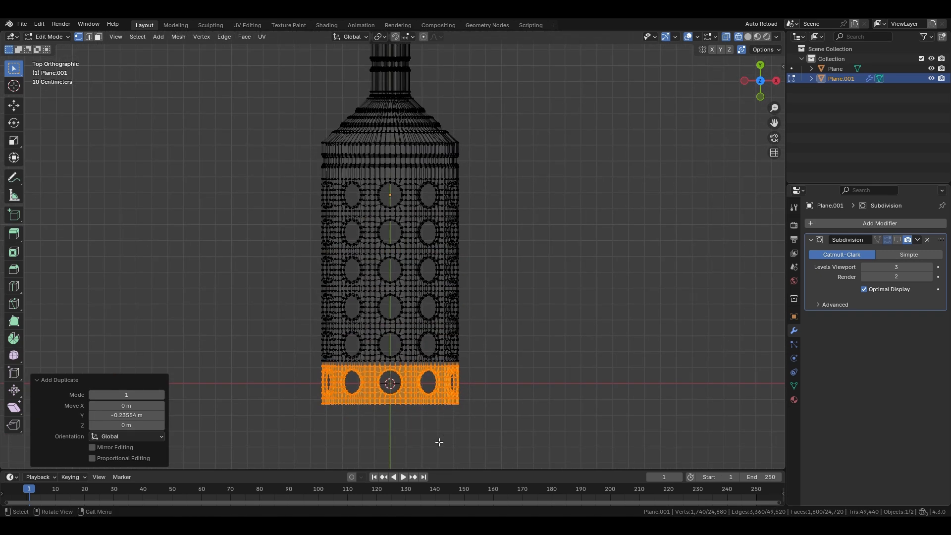
- Snap the 3D cursor to the edge loop at the cylinder's open end and set the pivot point to 3D Cursor
{"action": "left_click", "coordinate": [422, 405], "text": "alt"}
{"action": "key", "text": "shift+s"}
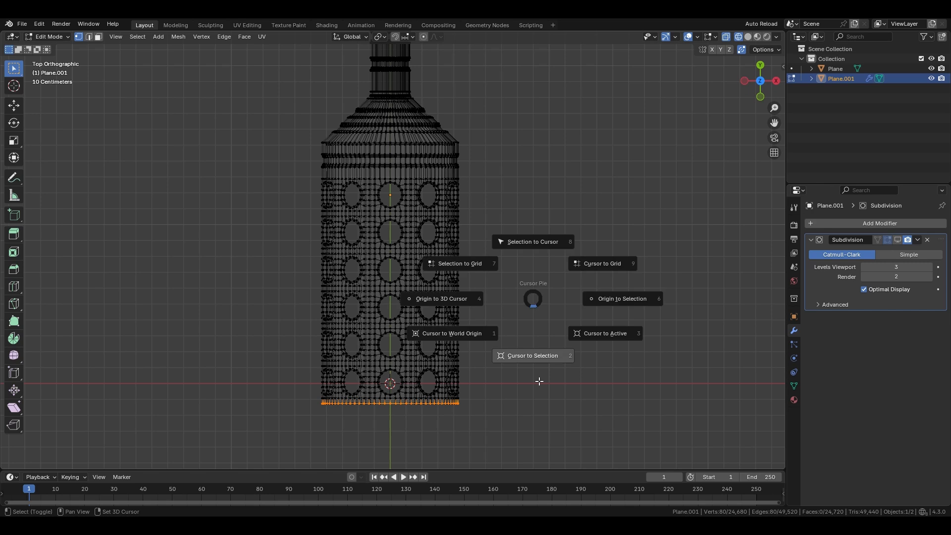
{"action": "left_click", "coordinate": [546, 373]}
{"action": "key", "text": "a"}
{"action": "left_click", "coordinate": [380, 36]}
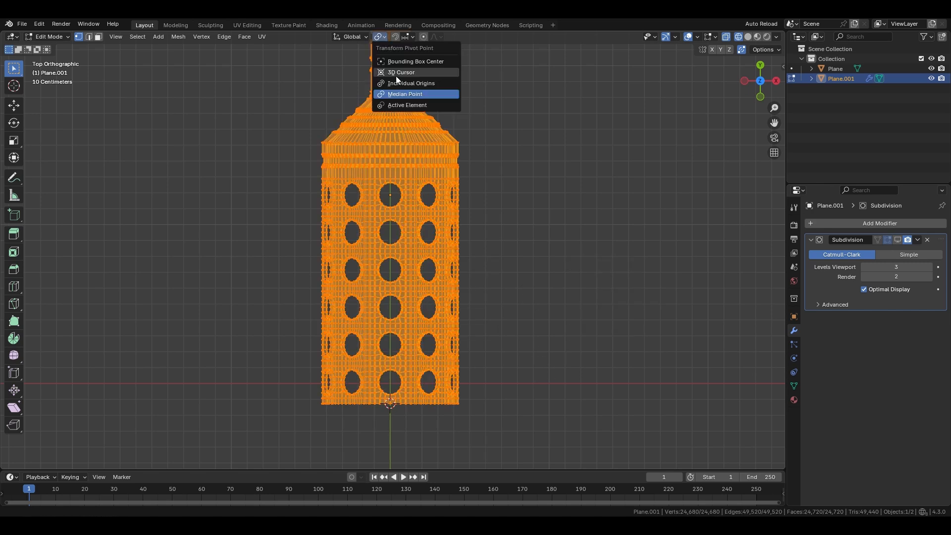
{"action": "left_click", "coordinate": [396, 76]}
- Duplicate the whole mesh in place and mirror the copy across the open end by scaling it -1 along Y
{"action": "scroll", "coordinate": [478, 228], "scroll_direction": "down", "scroll_amount": 4}
{"action": "key", "text": "shift+d"}
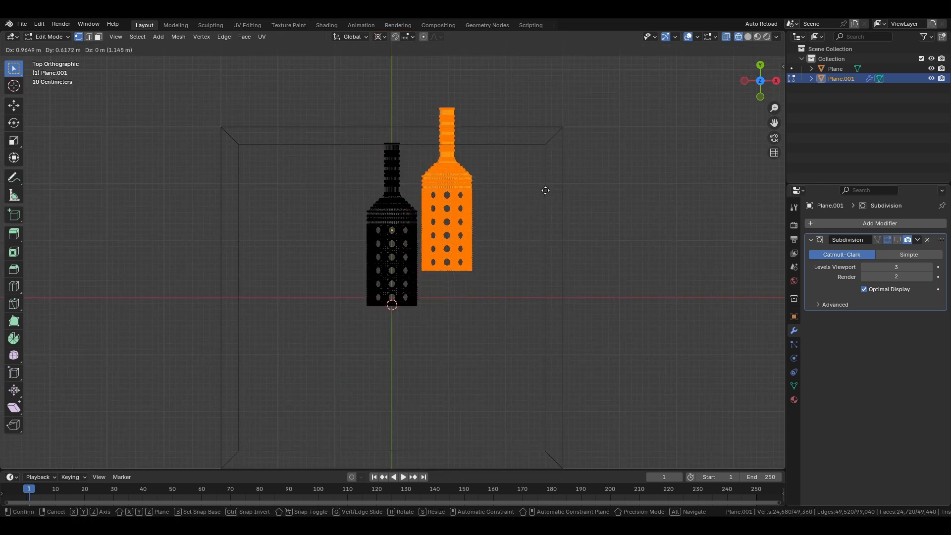
{"action": "right_click", "coordinate": [529, 185]}
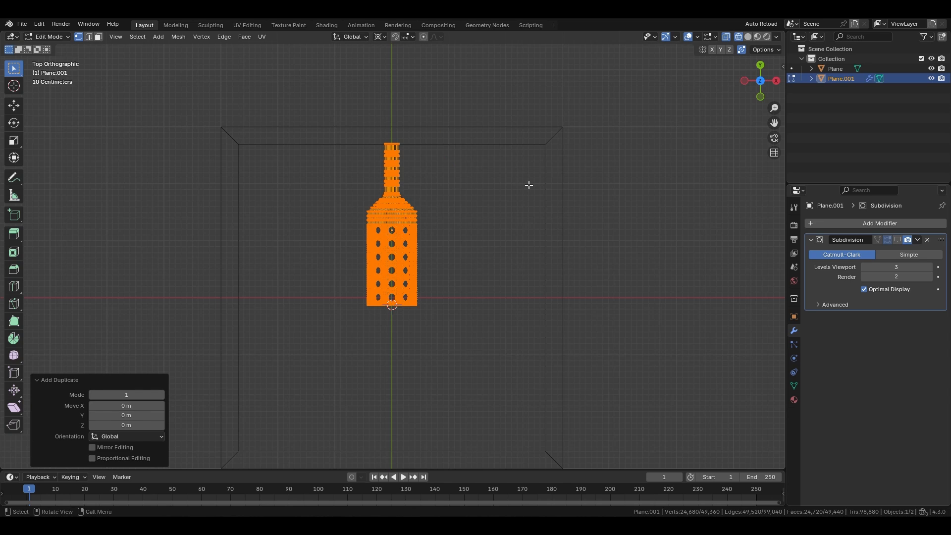
{"action": "type", "text": "sy"}
{"action": "type", "text": "-1"}
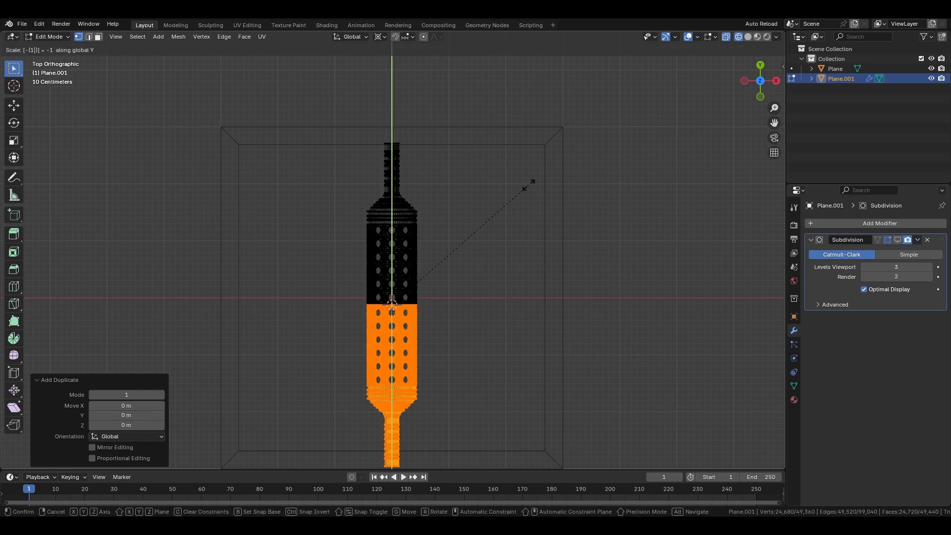
{"action": "key", "text": "Return"}
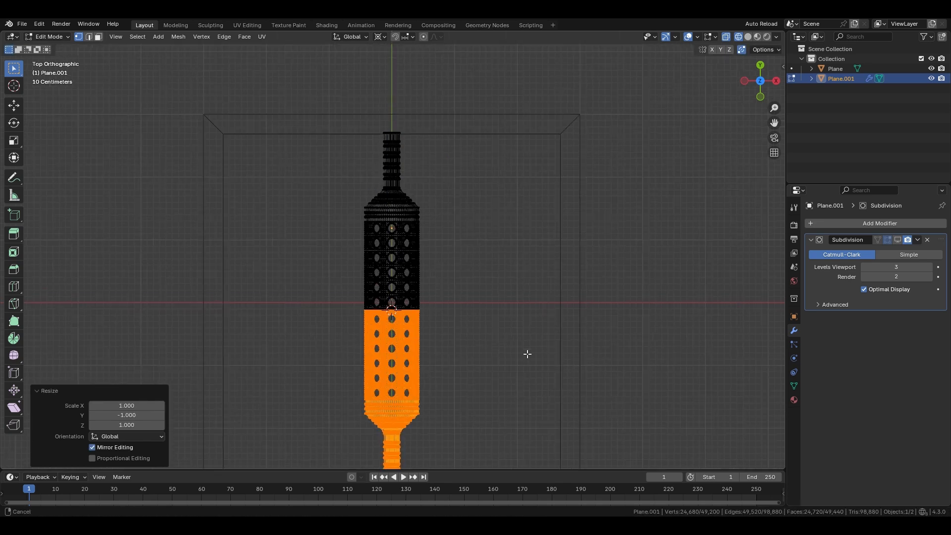
- Move the complete double-ended mesh along Y within the tray
{"action": "key", "text": "a"}
{"action": "middle_click_drag", "start_coordinate": [526, 385], "coordinate": [525, 342], "text": "shift"}
{"action": "key", "text": "g"}
{"action": "key", "text": "y"}
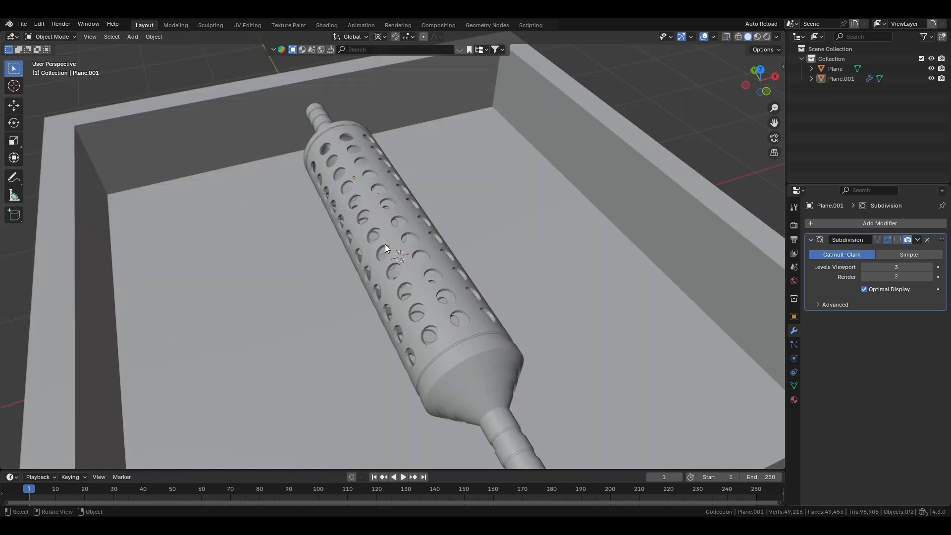
- Turn the drain part's viewport subdivision back on and switch the viewport lighting to MatCap
{"action": "left_click", "coordinate": [385, 245]}
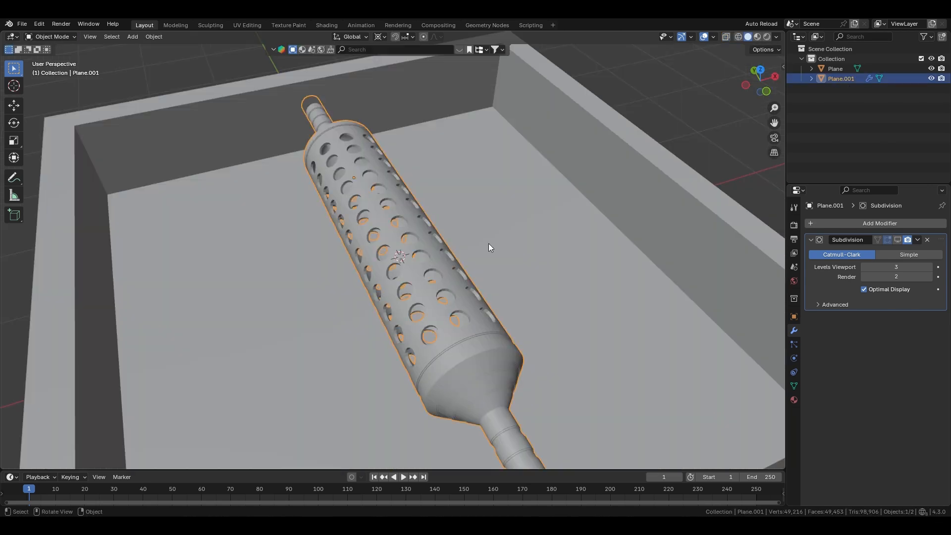
{"action": "left_click", "coordinate": [899, 240]}
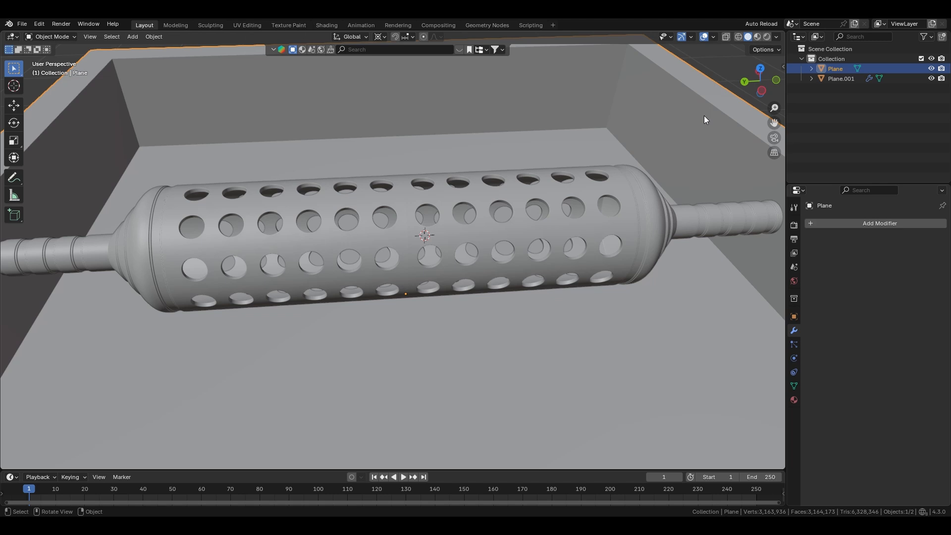
{"action": "scroll", "coordinate": [545, 254], "scroll_direction": "up", "scroll_amount": 4}
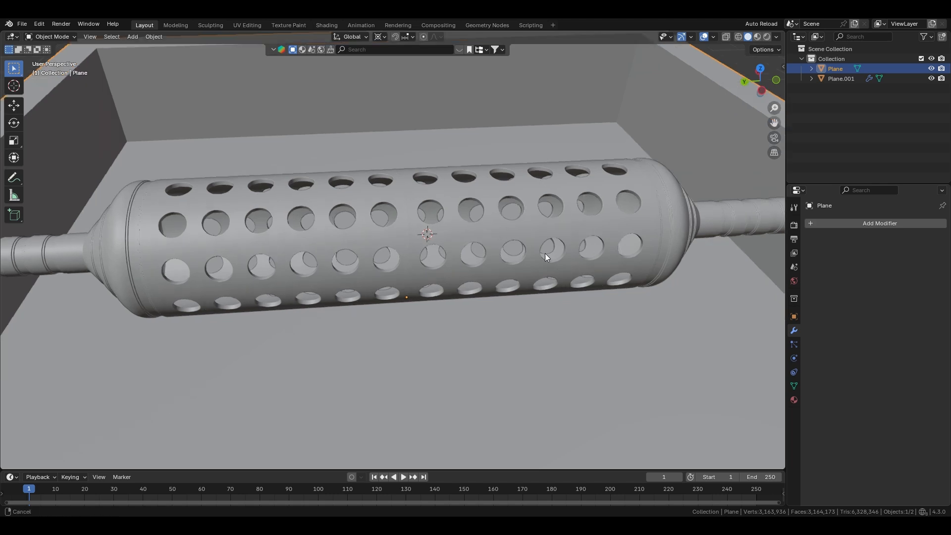
{"action": "middle_click_drag", "start_coordinate": [545, 254], "coordinate": [752, 114]}
{"action": "left_click", "coordinate": [777, 38]}
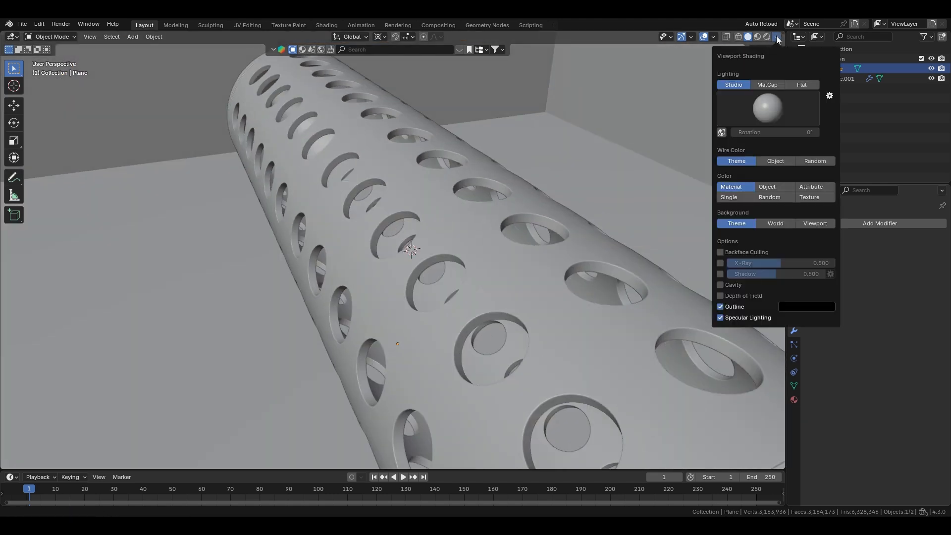
{"action": "left_click", "coordinate": [767, 85]}
{"action": "scroll", "coordinate": [376, 159], "scroll_direction": "down", "scroll_amount": 5}
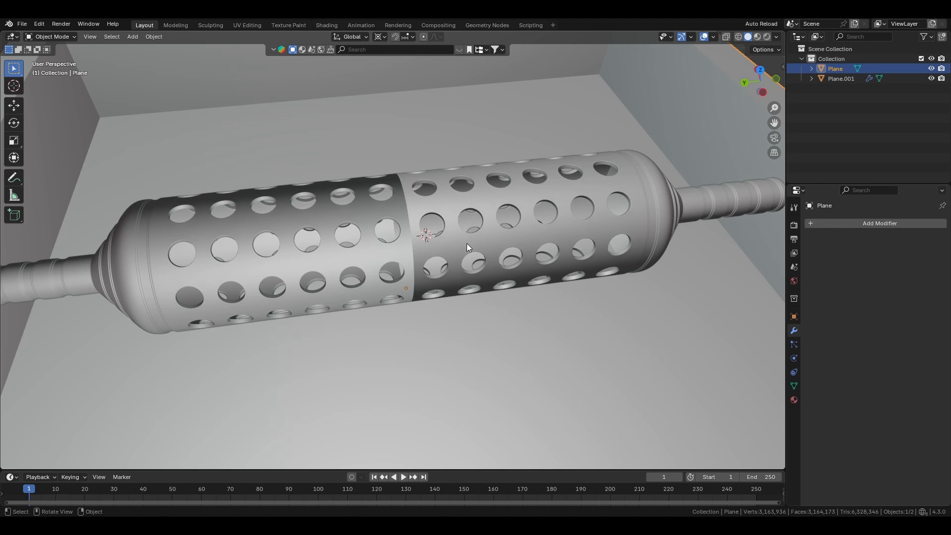
- Recalculate the normals of the whole drain mesh and turn off its Subdivision modifier's viewport display
{"action": "left_click", "coordinate": [467, 243]}
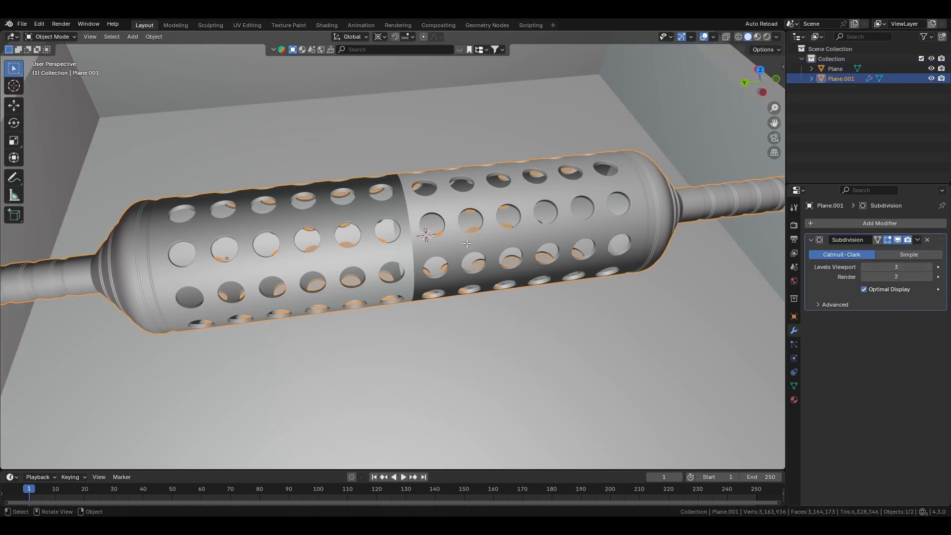
{"action": "key", "text": "Tab"}
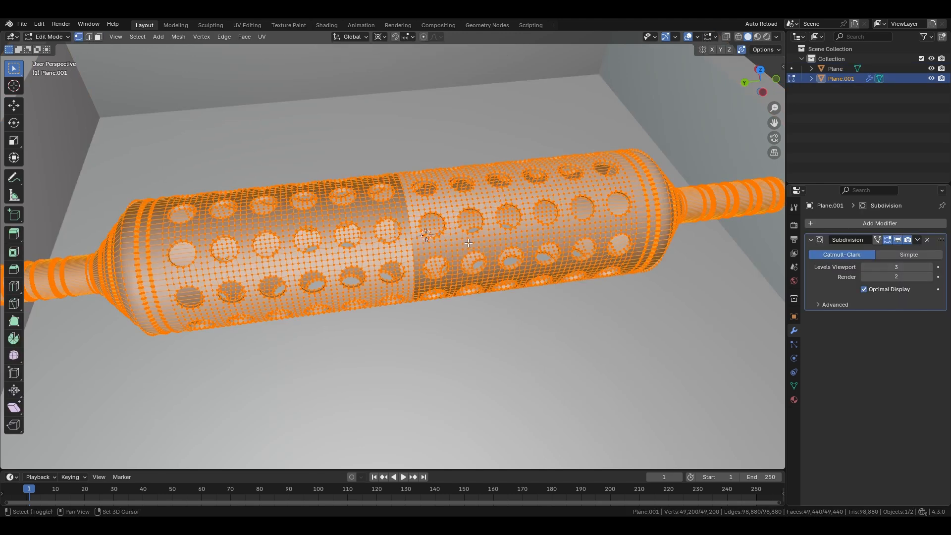
{"action": "key", "text": "Tab"}
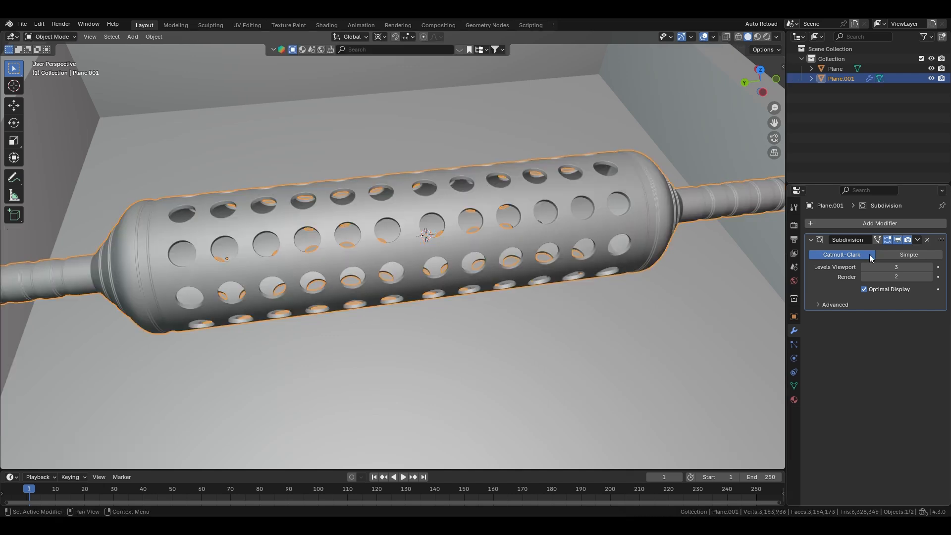
{"action": "left_click", "coordinate": [898, 240]}
- Try the beige and the dark brown MatCap for the viewport lighting
{"action": "left_click", "coordinate": [777, 37]}
{"action": "left_click", "coordinate": [764, 106]}
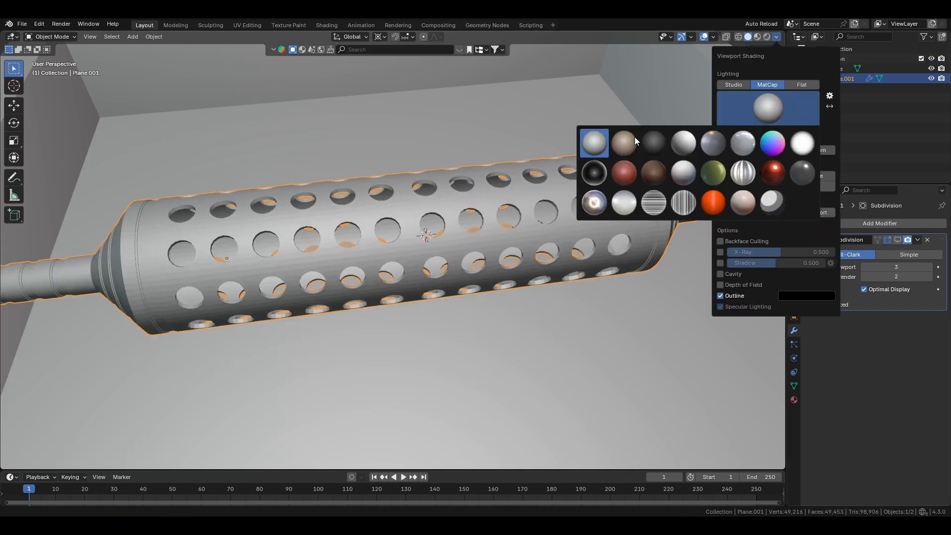
{"action": "left_click", "coordinate": [637, 140]}
{"action": "scroll", "coordinate": [451, 177], "scroll_direction": "down", "scroll_amount": 5}
{"action": "middle_click_drag", "start_coordinate": [450, 177], "coordinate": [394, 195]}
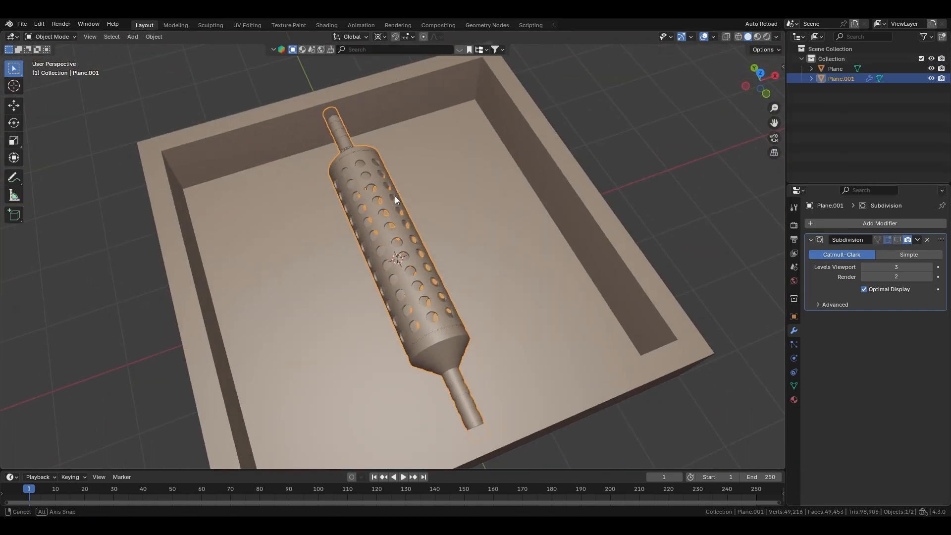
{"action": "left_click", "coordinate": [777, 36]}
{"action": "left_click", "coordinate": [765, 106]}
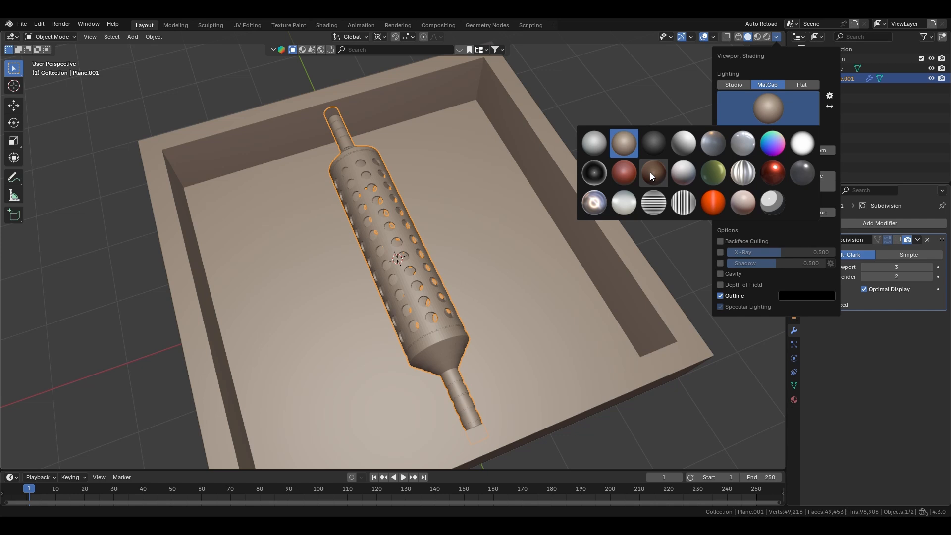
{"action": "left_click", "coordinate": [654, 172]}
- Set the viewport lighting to the glossy green MatCap
{"action": "left_click", "coordinate": [776, 37]}
{"action": "left_click", "coordinate": [769, 110]}
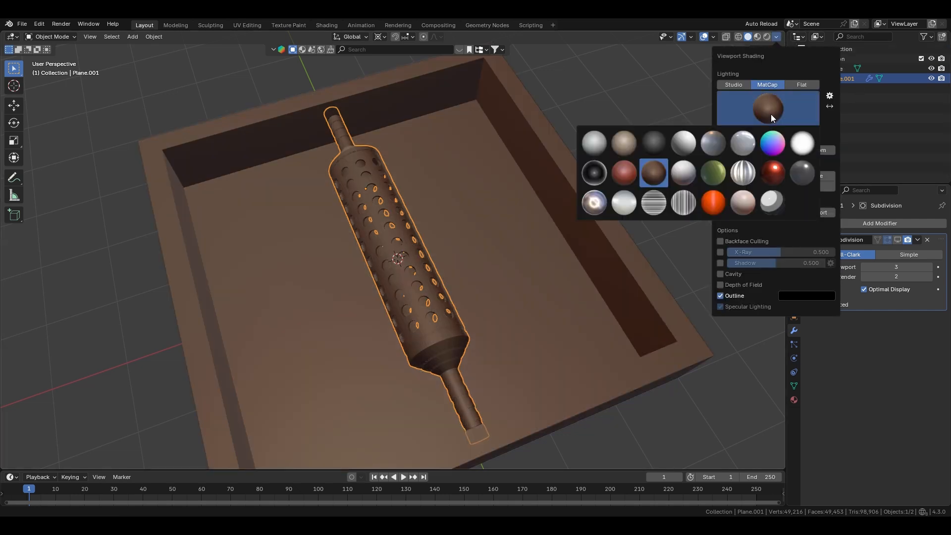
{"action": "left_click", "coordinate": [720, 167]}
{"action": "middle_click_drag", "start_coordinate": [527, 213], "coordinate": [442, 153]}
- Add a mesh cylinder to the scene and open it for editing
{"action": "key", "text": "shift+a"}
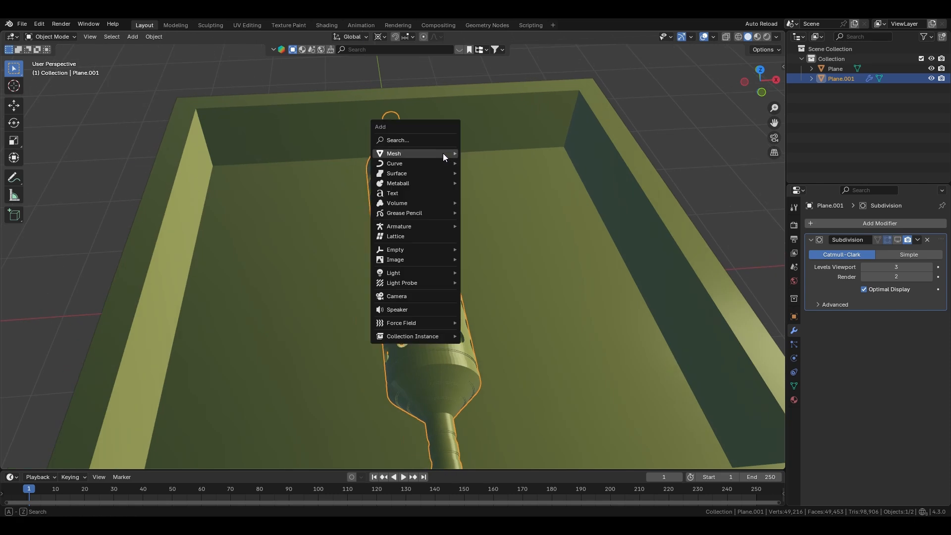
{"action": "mouse_move", "coordinate": [443, 153]}
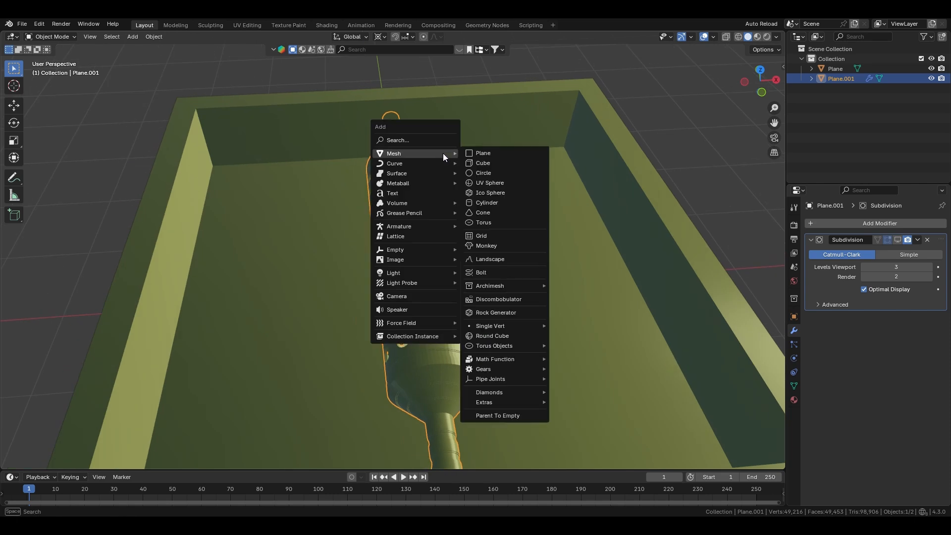
{"action": "left_click", "coordinate": [488, 202]}
{"action": "middle_click_drag", "start_coordinate": [612, 182], "coordinate": [588, 203]}
{"action": "key", "text": "Tab"}
- Move the cylinder mesh horizontally about -1.9 m in X and -1.59 m in Y, away from the perforated part
{"action": "key", "text": "g"}
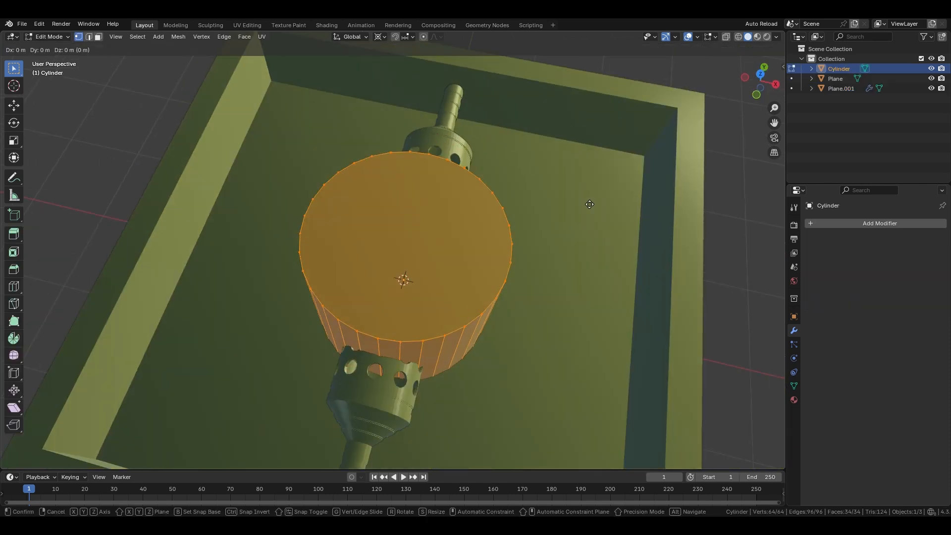
{"action": "key", "text": "shift+z"}
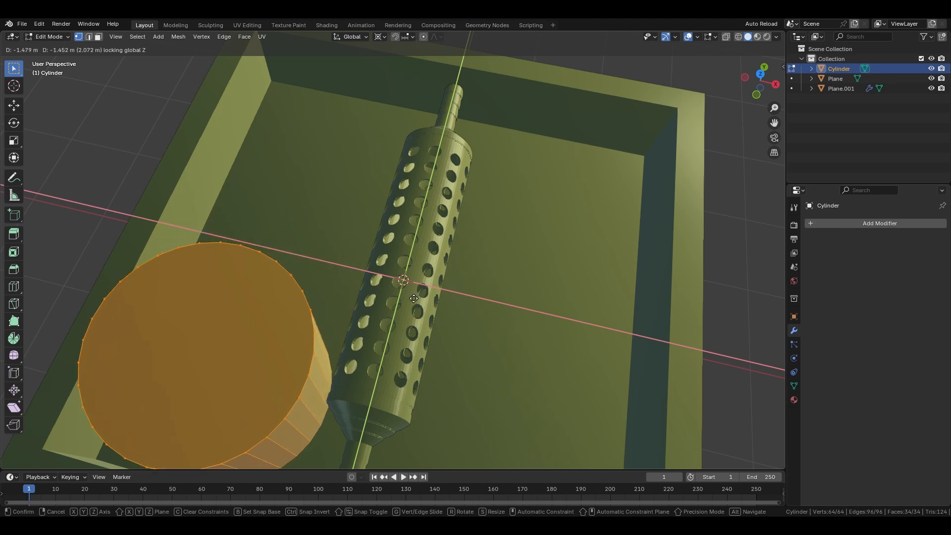
{"action": "left_click", "coordinate": [360, 301]}
{"action": "middle_click_drag", "start_coordinate": [365, 302], "coordinate": [472, 260], "text": "shift"}
{"action": "key", "text": "ctrl+z"}
{"action": "key", "text": "ctrl+shift+z"}
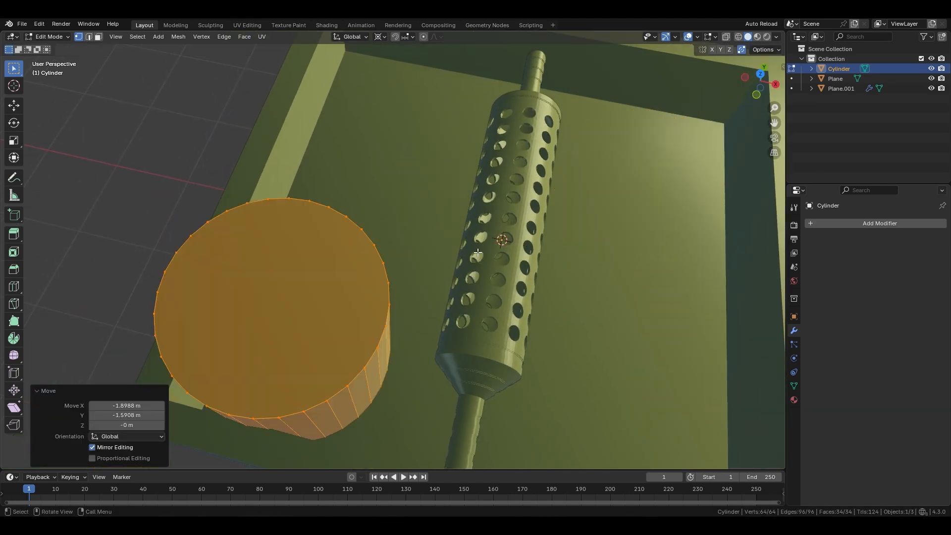
- Switch the transform pivot to the cylinder's own centre and scale the mesh uniformly to about 0.458
{"action": "left_click", "coordinate": [385, 36]}
{"action": "left_click", "coordinate": [410, 94]}
{"action": "key", "text": "s"}
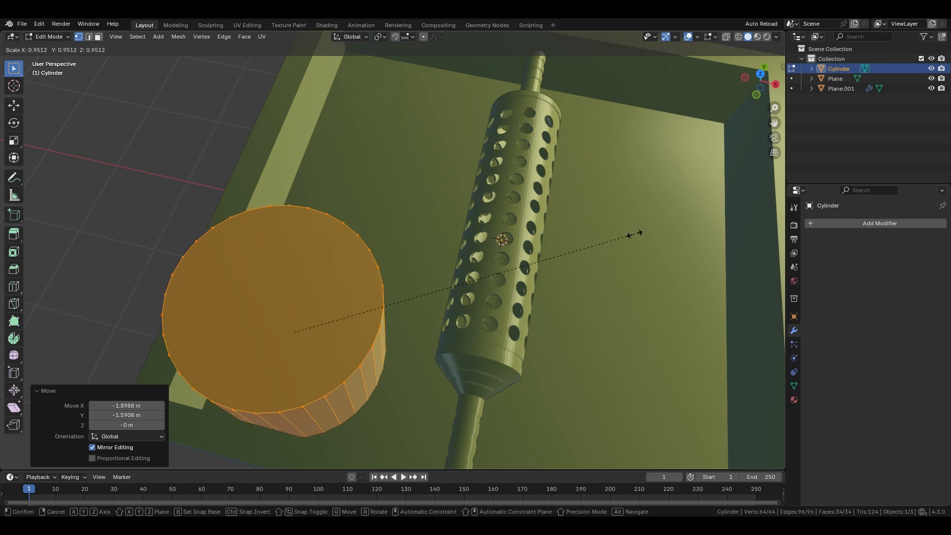
{"action": "key", "text": "shift+z"}
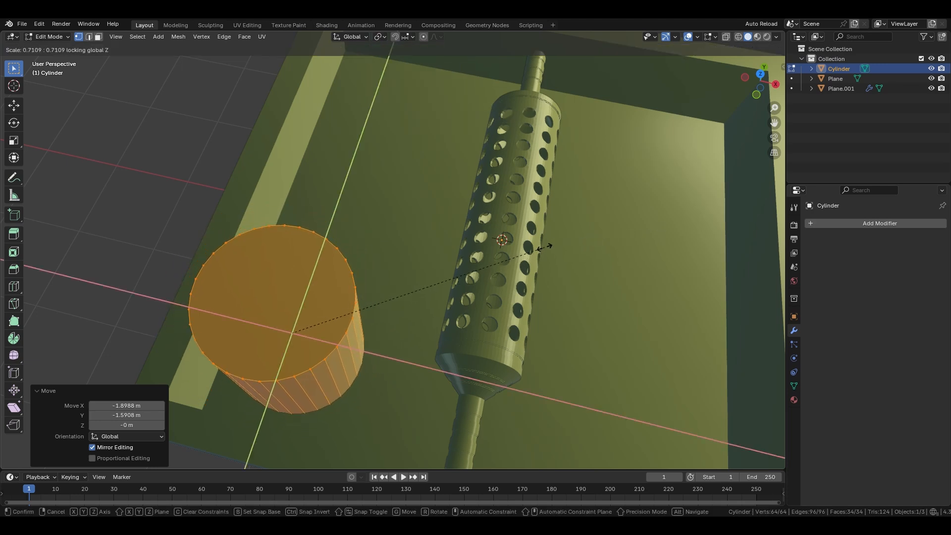
{"action": "left_click", "coordinate": [450, 270]}
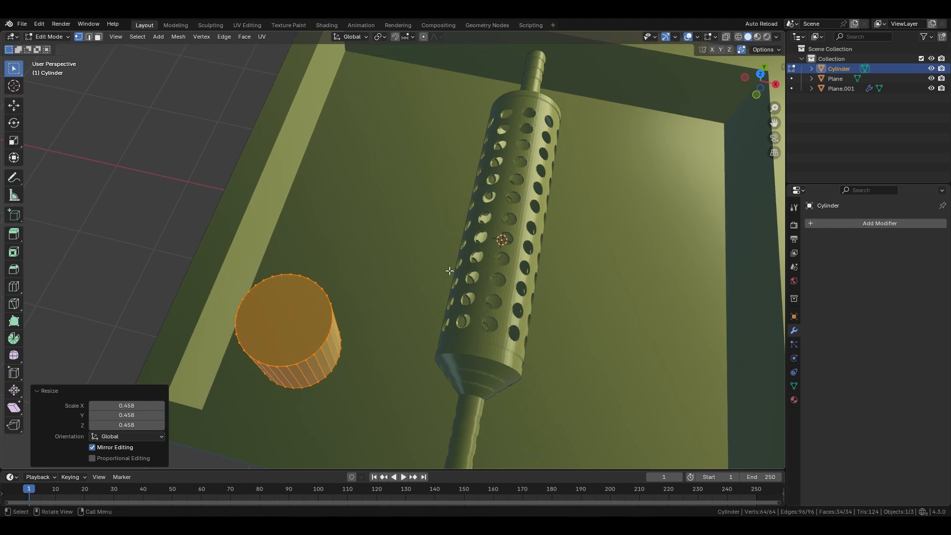
- Move the cylinder about -0.40 m in X and -0.50 m in Y to the tray corner and lower its base slightly through the floor
{"action": "key", "text": "g"}
{"action": "key", "text": "shift+z"}
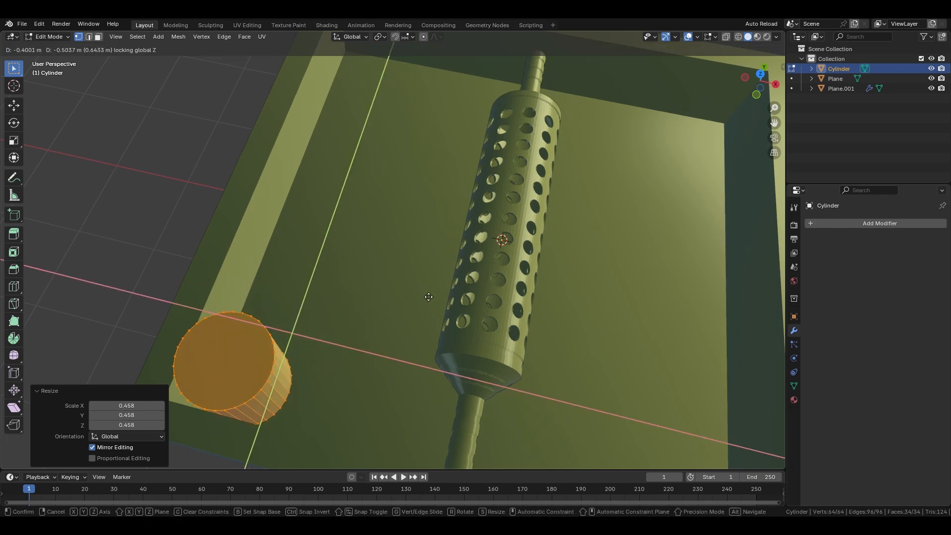
{"action": "left_click", "coordinate": [421, 297]}
{"action": "middle_click_drag", "start_coordinate": [421, 298], "coordinate": [461, 198]}
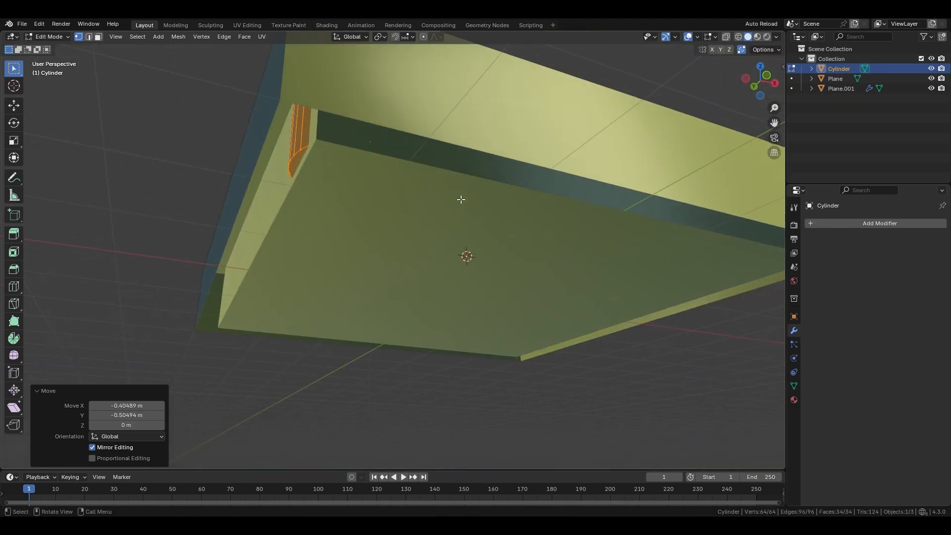
{"action": "key", "text": "g"}
{"action": "key", "text": "z"}
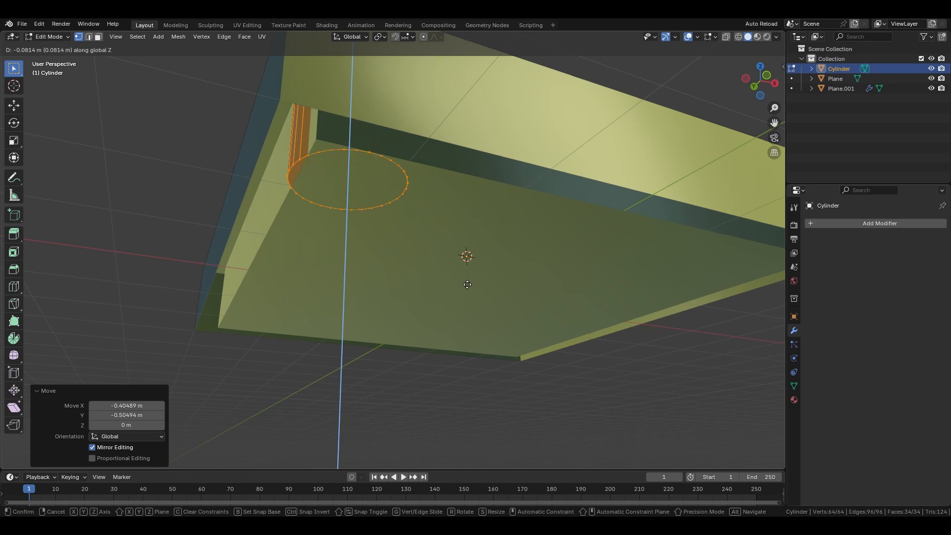
{"action": "left_click", "coordinate": [466, 287]}
- Delete the cylinder's bottom face underneath the tray floor
{"action": "key", "text": "3"}
{"action": "left_click", "coordinate": [317, 179]}
{"action": "key", "text": "x"}
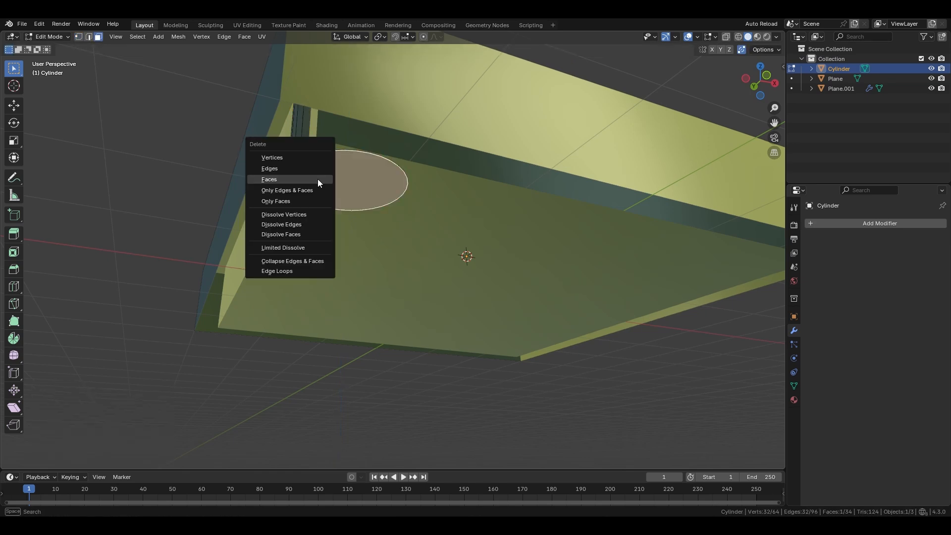
{"action": "left_click", "coordinate": [318, 179]}
- Select the whole cylinder mesh and move it along X until it clears the tray wall
{"action": "middle_click_drag", "start_coordinate": [327, 181], "coordinate": [323, 263]}
{"action": "key", "text": "l"}
{"action": "key", "text": "g"}
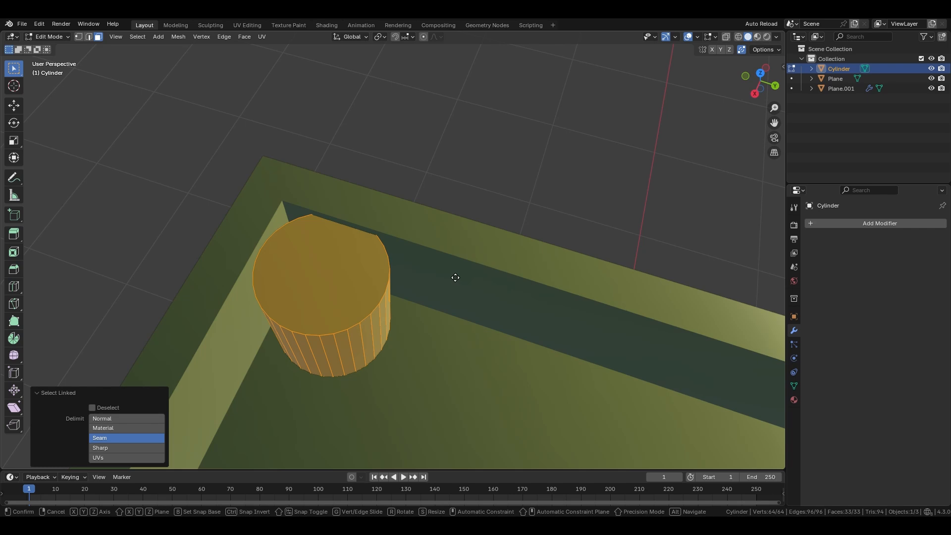
{"action": "key", "text": "y"}
{"action": "key", "text": "x"}
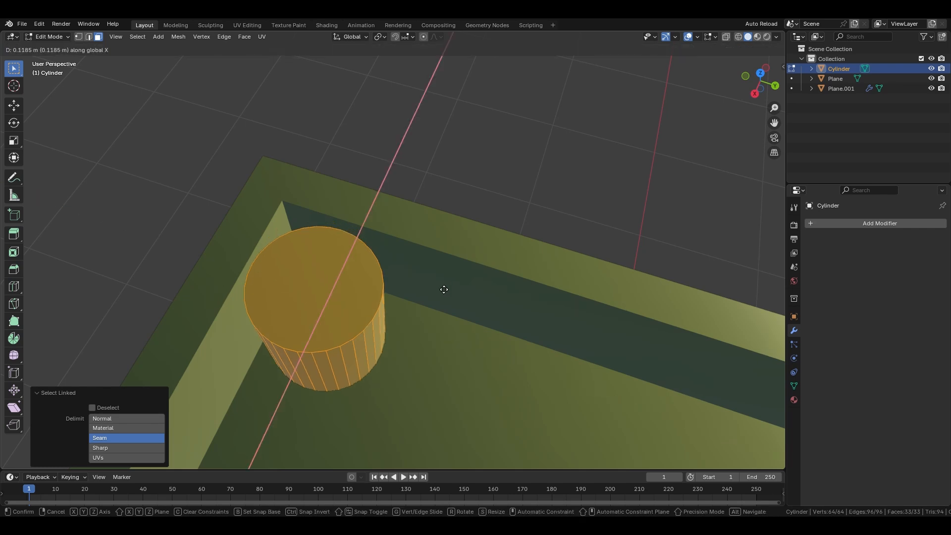
{"action": "left_click", "coordinate": [440, 282]}
- Lower the cylinder's top face along Z to shorten it
{"action": "middle_click_drag", "start_coordinate": [440, 283], "coordinate": [391, 240]}
{"action": "left_click", "coordinate": [369, 225]}
{"action": "scroll", "coordinate": [369, 225], "scroll_direction": "up", "scroll_amount": 3}
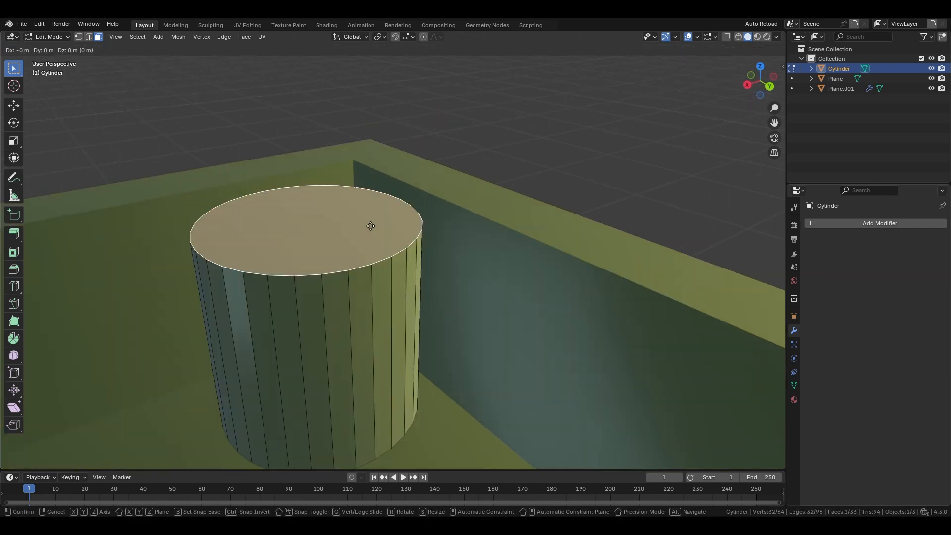
{"action": "key", "text": "g"}
{"action": "key", "text": "z"}
{"action": "left_click", "coordinate": [456, 272]}
- Inset the top face by about 0.084 m and raise the inner face about 0.12 m to form a sloped shoulder
{"action": "key", "text": "i"}
{"action": "left_click", "coordinate": [436, 266]}
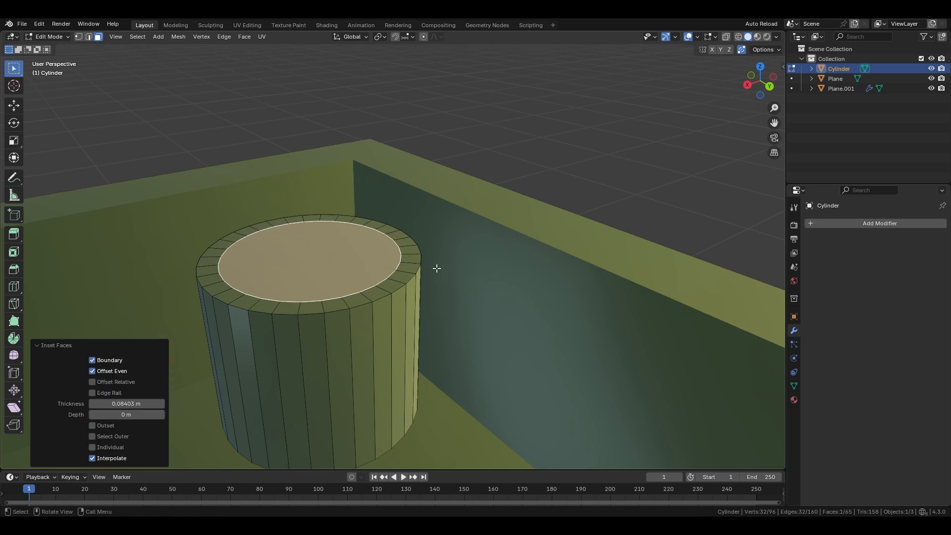
{"action": "key", "text": "g"}
{"action": "key", "text": "z"}
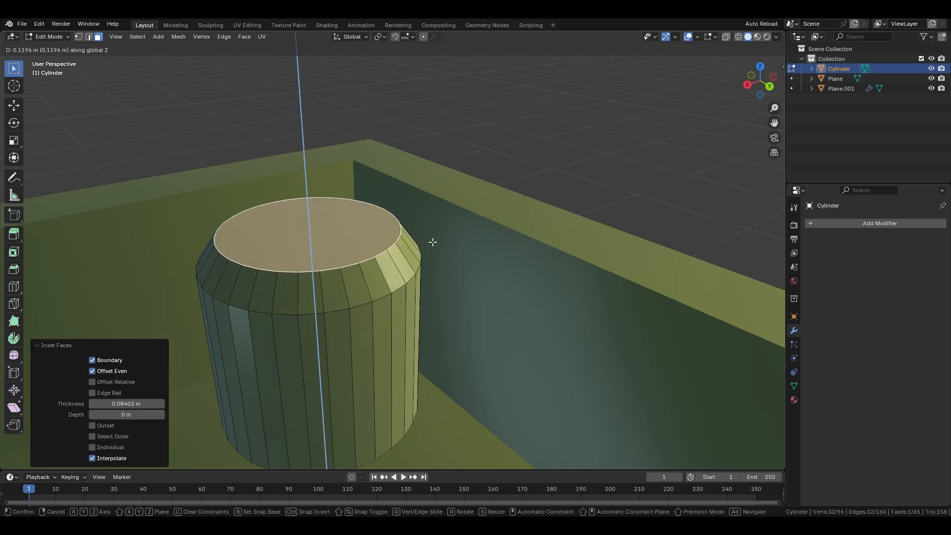
{"action": "left_click", "coordinate": [436, 241]}
- Inset the raised top face by about 0.3 m and delete the small centre face
{"action": "key", "text": "i"}
{"action": "left_click", "coordinate": [458, 252]}
{"action": "key", "text": "x"}
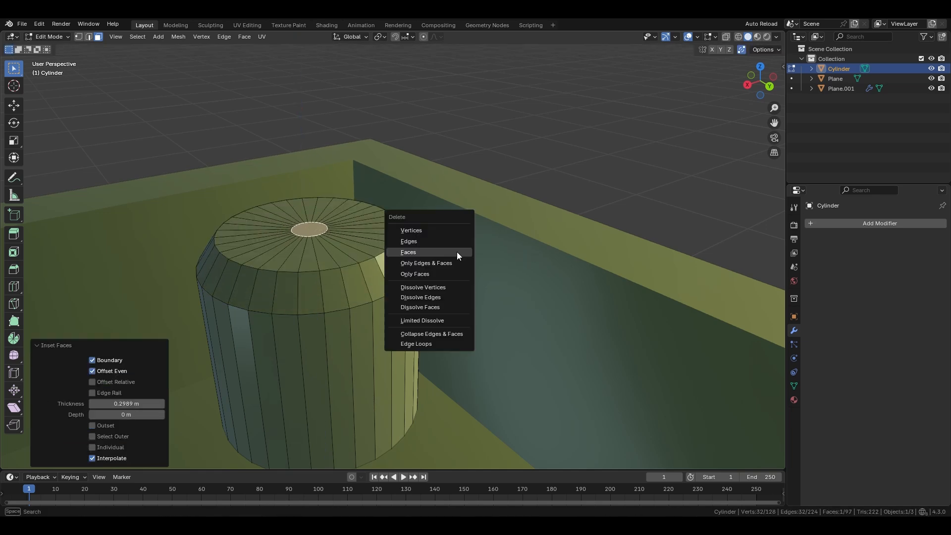
{"action": "left_click", "coordinate": [456, 251]}
- Select the edge loop around the small top hole and close it with Grid Fill
{"action": "key", "text": "2"}
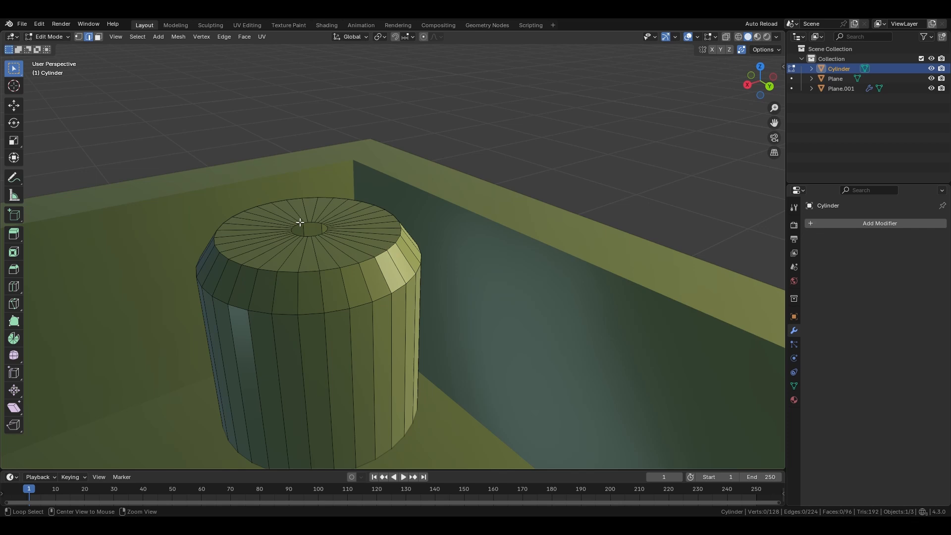
{"action": "left_click", "coordinate": [290, 219], "text": "alt"}
{"action": "left_click", "coordinate": [300, 225], "text": "alt"}
{"action": "key", "text": "ctrl+f"}
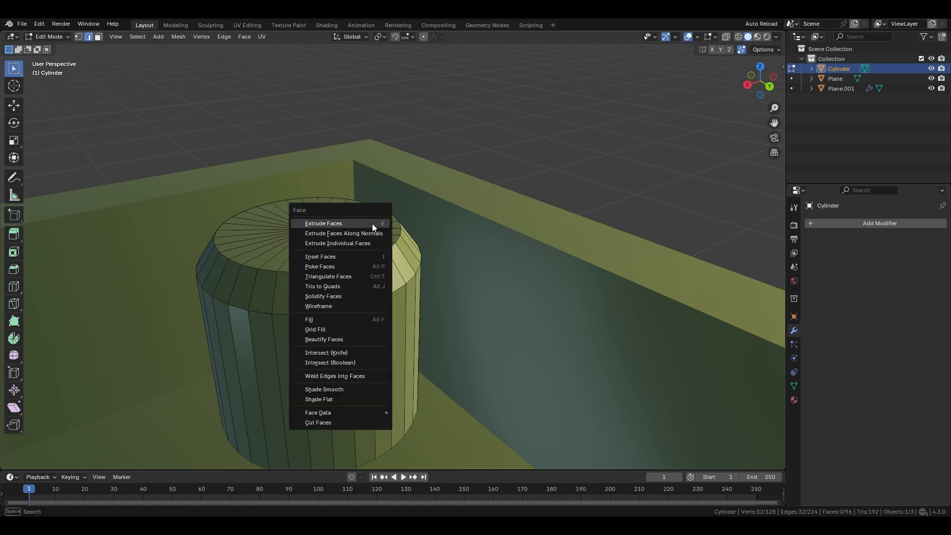
{"action": "left_click", "coordinate": [357, 331]}
- Add two evenly spaced loop cuts to the ring of faces on the cylinder's top
{"action": "key", "text": "ctrl+r"}
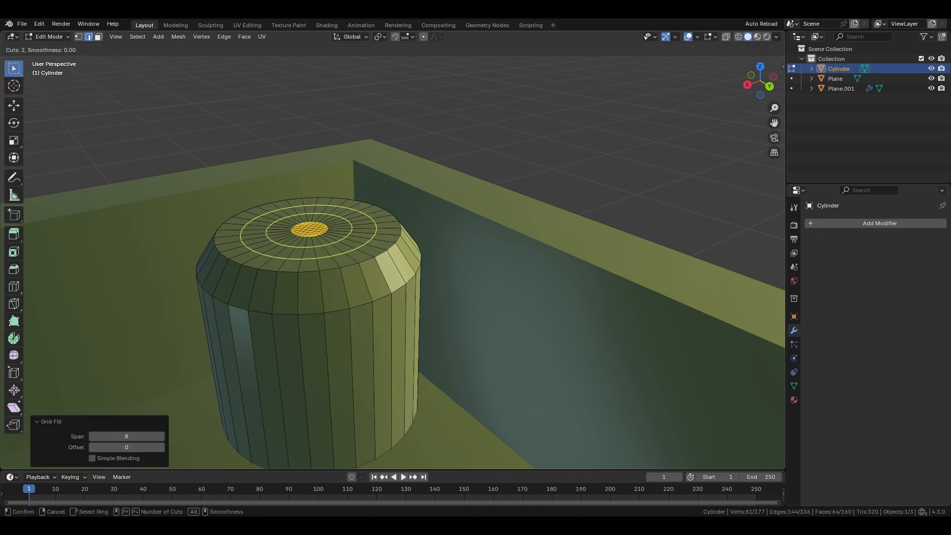
{"action": "left_click", "coordinate": [366, 243]}
{"action": "right_click", "coordinate": [366, 243]}
- Cut four evenly spaced loops around the cylinder's side wall and bevel them about 0.034 m with one segment
{"action": "middle_click_drag", "start_coordinate": [432, 329], "coordinate": [488, 287], "text": "shift"}
{"action": "key", "text": "ctrl+r"}
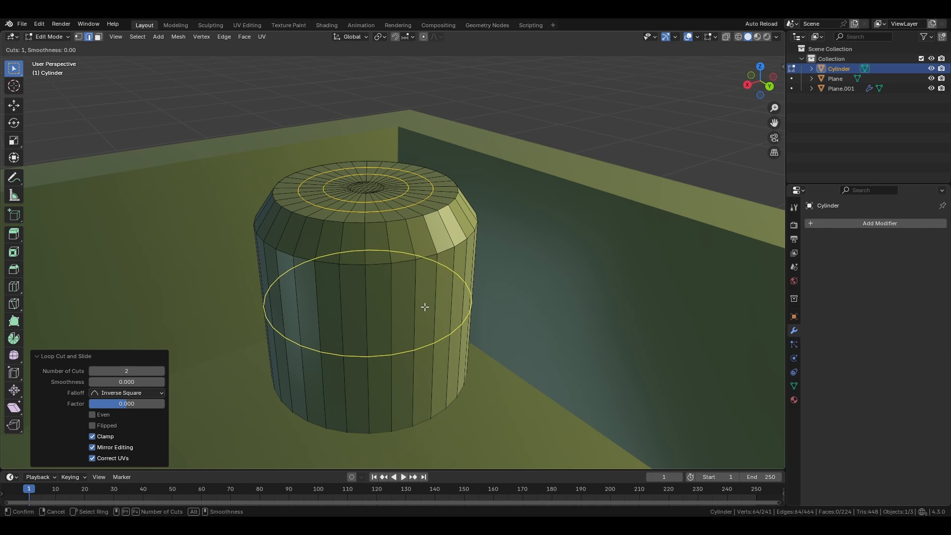
{"action": "scroll", "coordinate": [425, 307], "scroll_direction": "up", "scroll_amount": 3}
{"action": "left_click", "coordinate": [423, 308]}
{"action": "right_click", "coordinate": [423, 307]}
{"action": "key", "text": "ctrl+b"}
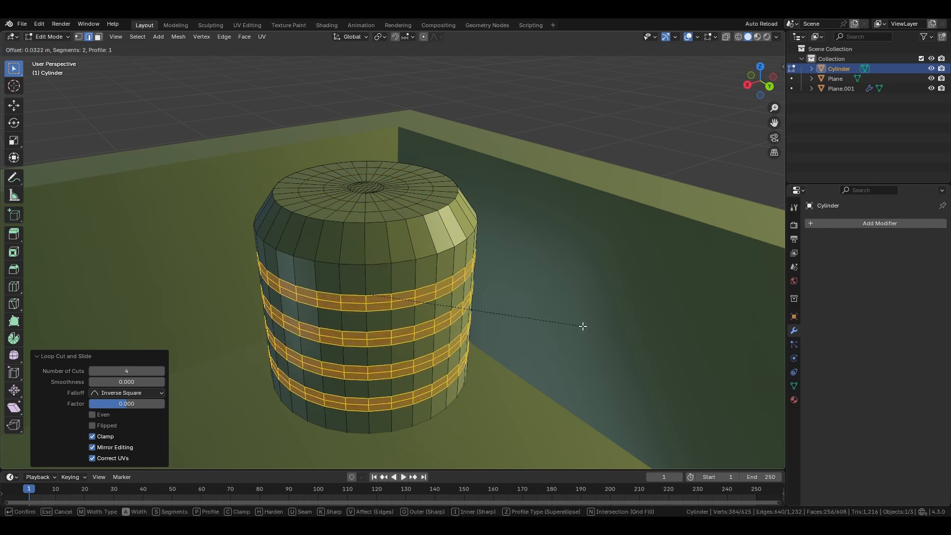
{"action": "scroll", "coordinate": [585, 328], "scroll_direction": "down", "scroll_amount": 1}
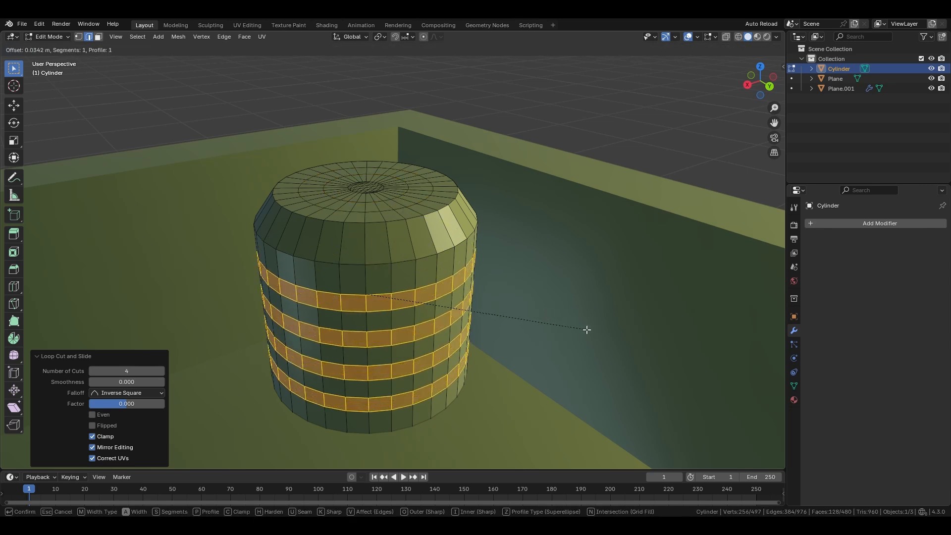
{"action": "left_click", "coordinate": [587, 329]}
- Extrude the four side bands inward along their normals by about 0.026 m to form grooves, then clear the selection
{"action": "scroll", "coordinate": [565, 292], "scroll_direction": "up", "scroll_amount": 2}
{"action": "key", "text": "alt+e"}
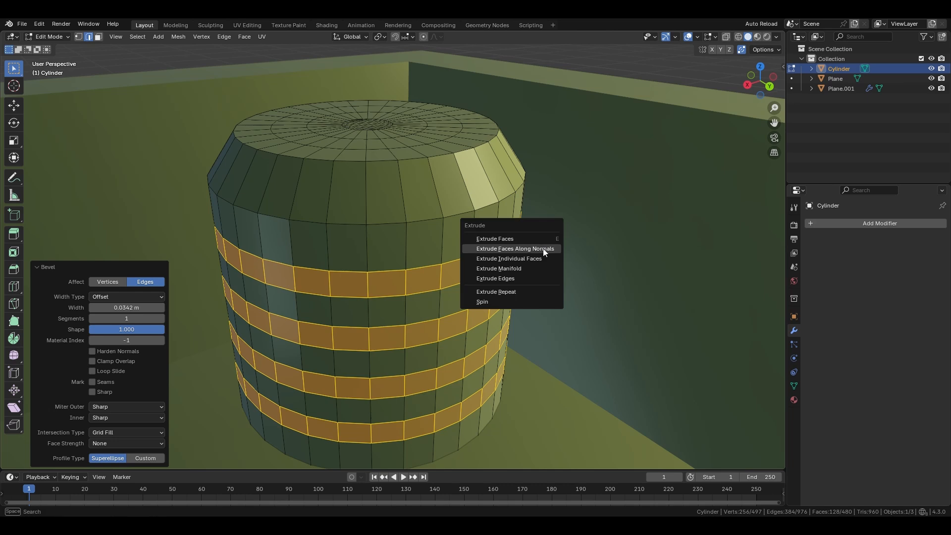
{"action": "left_click", "coordinate": [543, 249]}
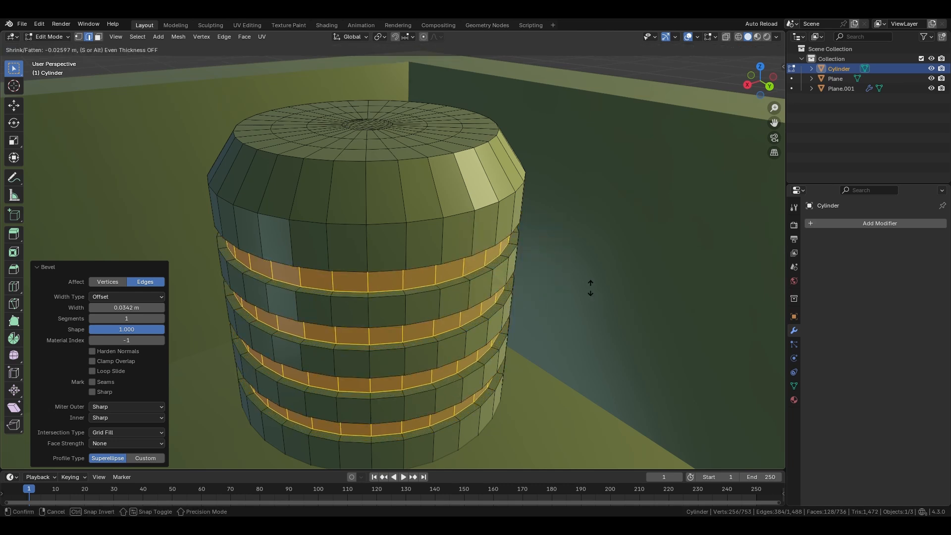
{"action": "left_click", "coordinate": [584, 288]}
{"action": "left_click", "coordinate": [530, 246]}
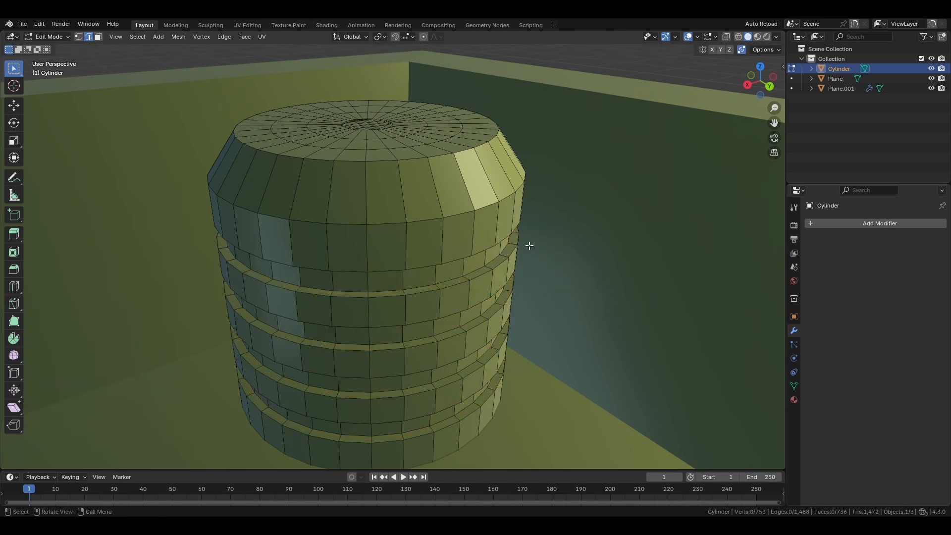
- Select all sharp edges of the cylinder, bevel them about 0.006 m with two segments, and leave mesh editing
{"action": "middle_click_drag", "start_coordinate": [529, 246], "coordinate": [550, 233]}
{"action": "left_click", "coordinate": [137, 37]}
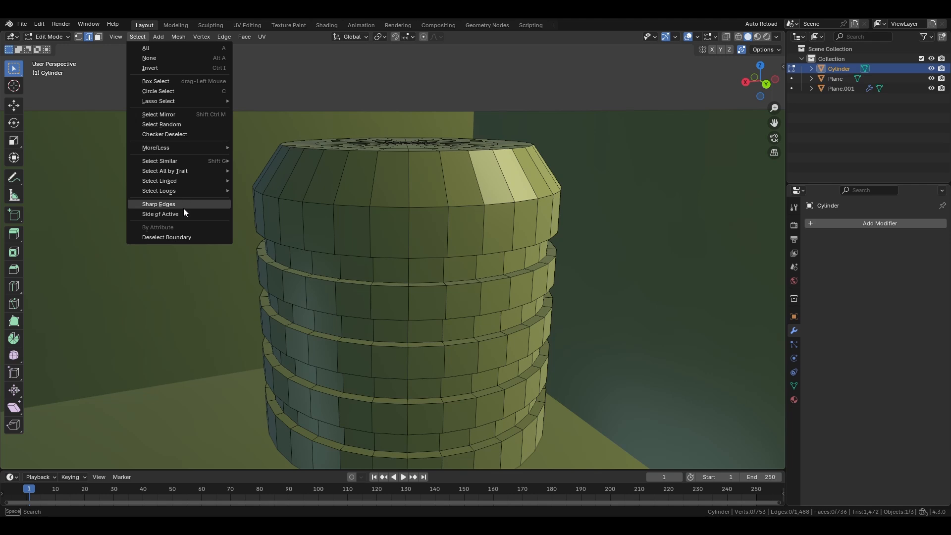
{"action": "left_click", "coordinate": [183, 207]}
{"action": "scroll", "coordinate": [553, 219], "scroll_direction": "up", "scroll_amount": 3}
{"action": "key", "text": "ctrl+b"}
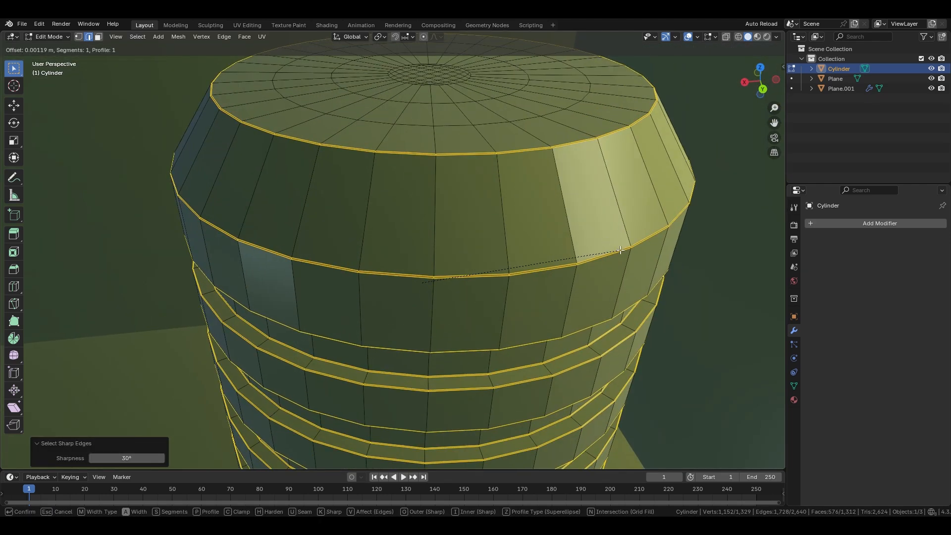
{"action": "scroll", "coordinate": [646, 258], "scroll_direction": "up", "scroll_amount": 1}
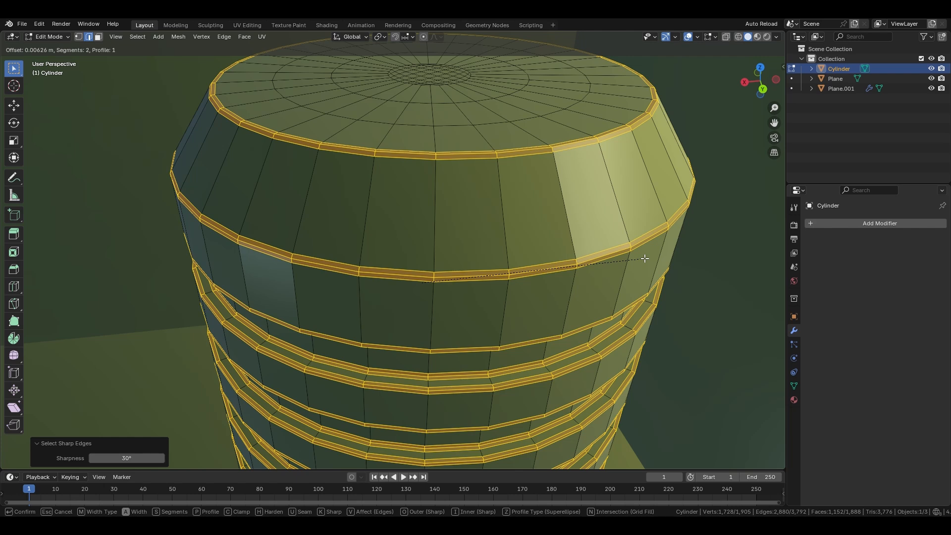
{"action": "left_click", "coordinate": [645, 258]}
{"action": "key", "text": "Tab"}
{"action": "scroll", "coordinate": [414, 214], "scroll_direction": "down", "scroll_amount": 2}
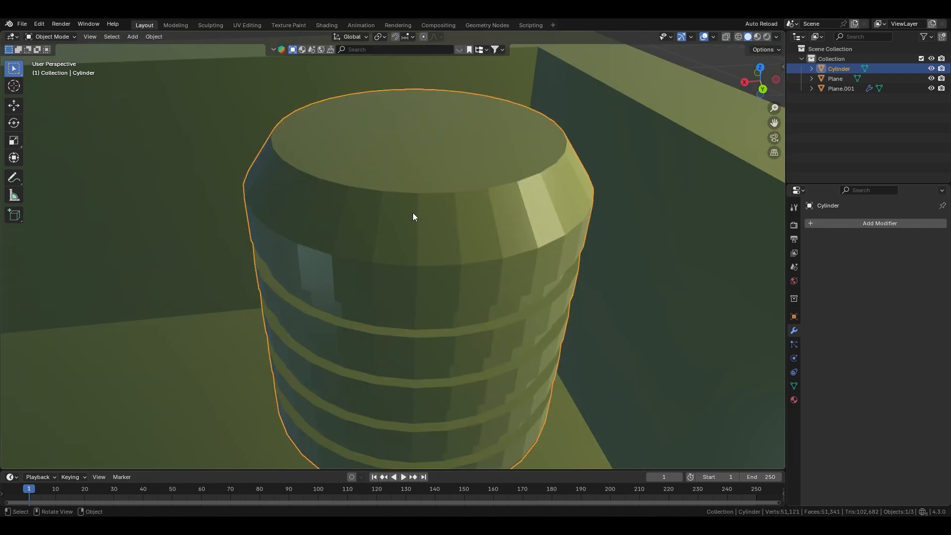
- Snap the 3D cursor to the centre of the canister's uppermost groove by selecting that groove's face ring, and leave mesh editing
{"action": "key", "text": "Tab"}
{"action": "middle_click_drag", "start_coordinate": [446, 297], "coordinate": [538, 232]}
{"action": "key", "text": "3"}
{"action": "left_click", "coordinate": [404, 273], "text": "alt"}
{"action": "key", "text": "shift+s"}
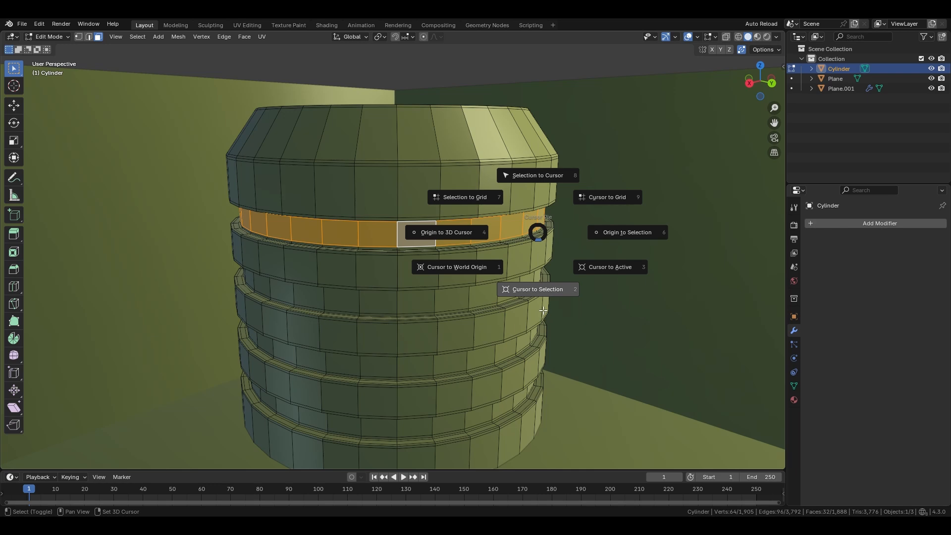
{"action": "left_click", "coordinate": [544, 311]}
{"action": "key", "text": "Tab"}
- Add a Bézier circle at the 3D cursor and scale it to about 0.437 to fit the canister's uppermost groove
{"action": "scroll", "coordinate": [471, 179], "scroll_direction": "up", "scroll_amount": 3}
{"action": "key", "text": "shift+a"}
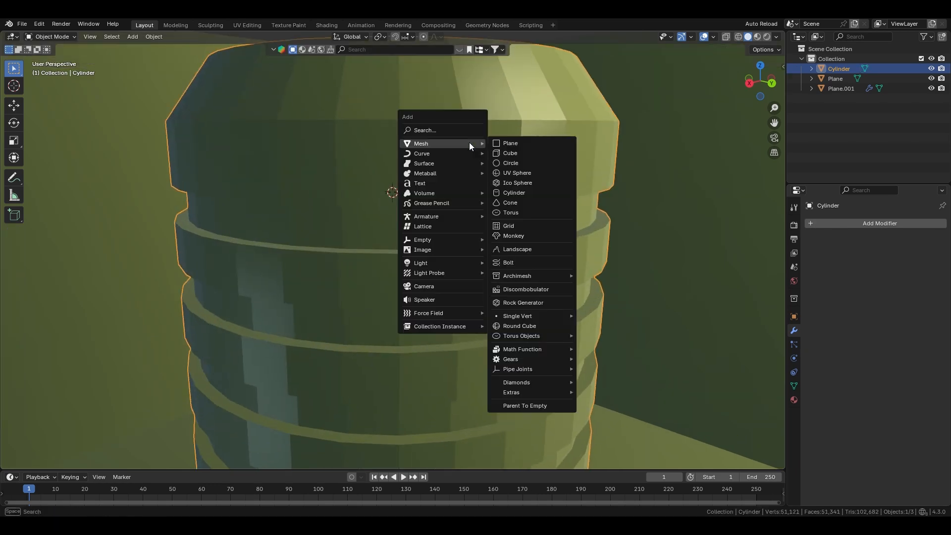
{"action": "mouse_move", "coordinate": [446, 154]}
{"action": "left_click", "coordinate": [510, 163]}
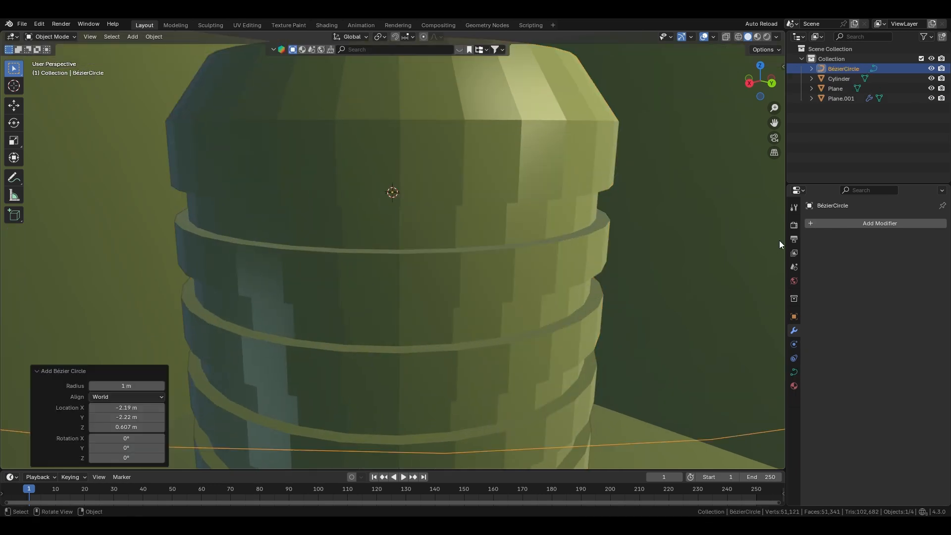
{"action": "key", "text": "s"}
{"action": "left_click", "coordinate": [610, 237]}
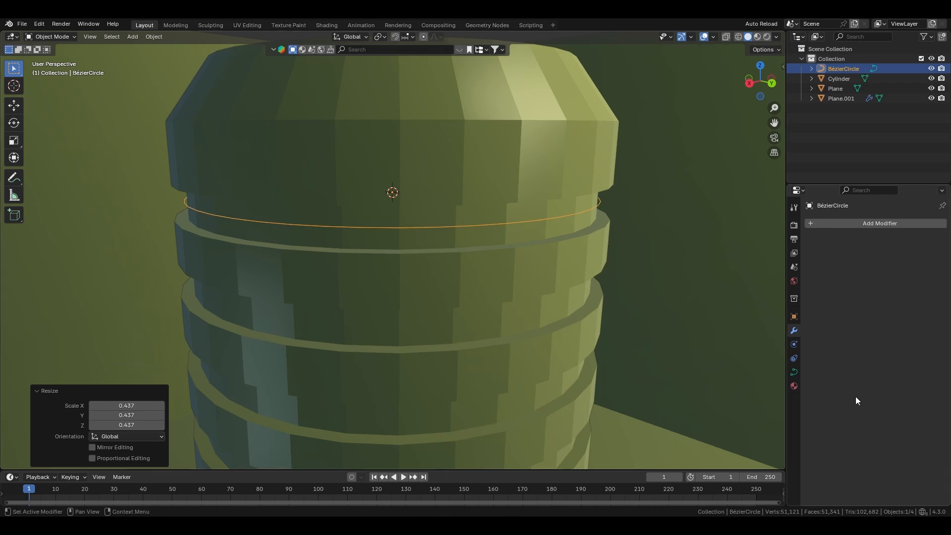
- Give the Bézier circle a round bevel depth of 0.079 m to thicken it into a ring
{"action": "left_click", "coordinate": [794, 372]}
{"action": "left_click", "coordinate": [838, 388]}
{"action": "scroll", "coordinate": [842, 391], "scroll_direction": "down", "scroll_amount": 4}
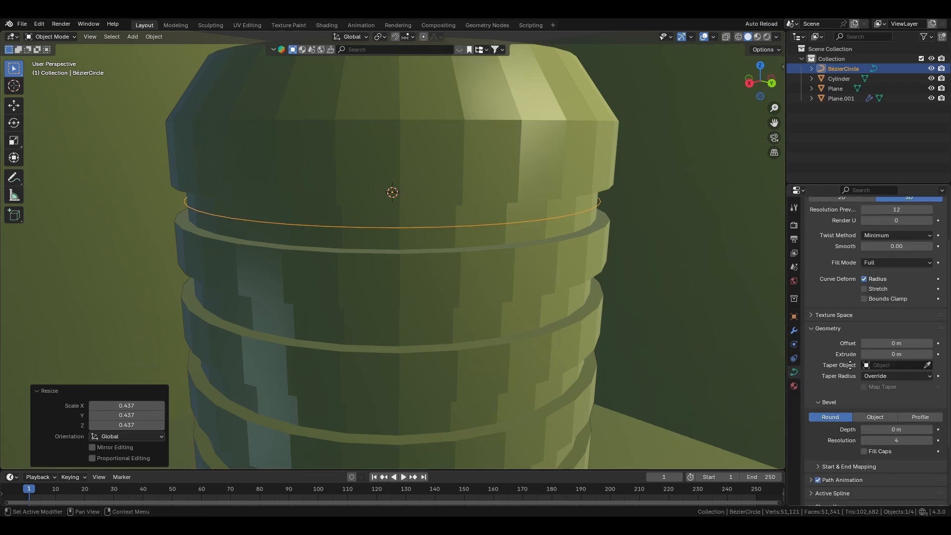
{"action": "left_click_drag", "start_coordinate": [891, 410], "coordinate": [937, 410]}
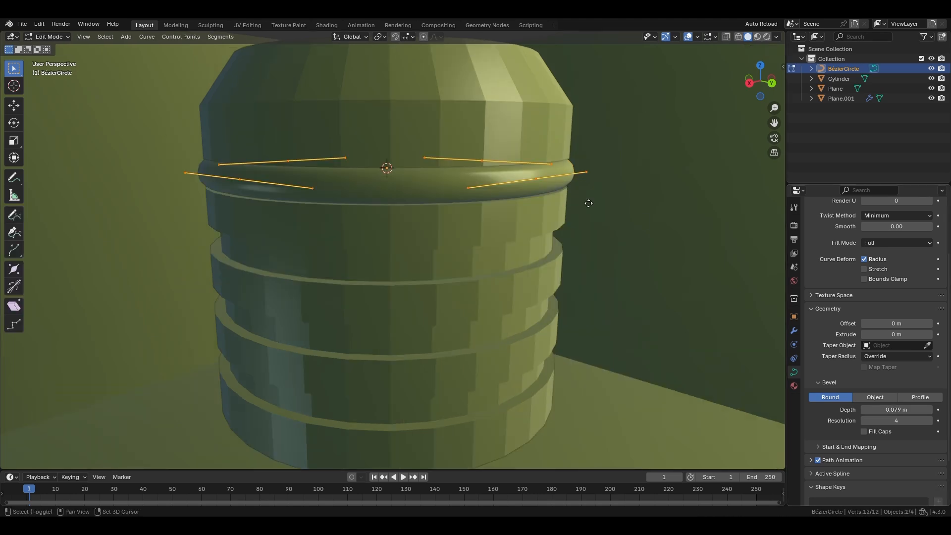
- Duplicate the ring about 0.16 m down along Z and repeat the copy for the remaining grooves, then leave curve editing
{"action": "key", "text": "shift+d"}
{"action": "key", "text": "z"}
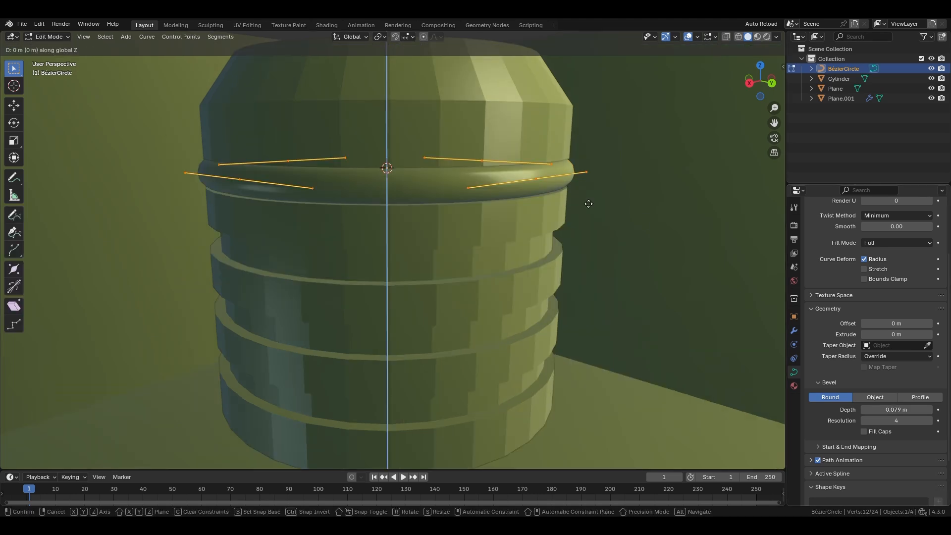
{"action": "left_click", "coordinate": [589, 261]}
{"action": "key", "text": "shift+r"}
{"action": "key", "text": "shift+r"}
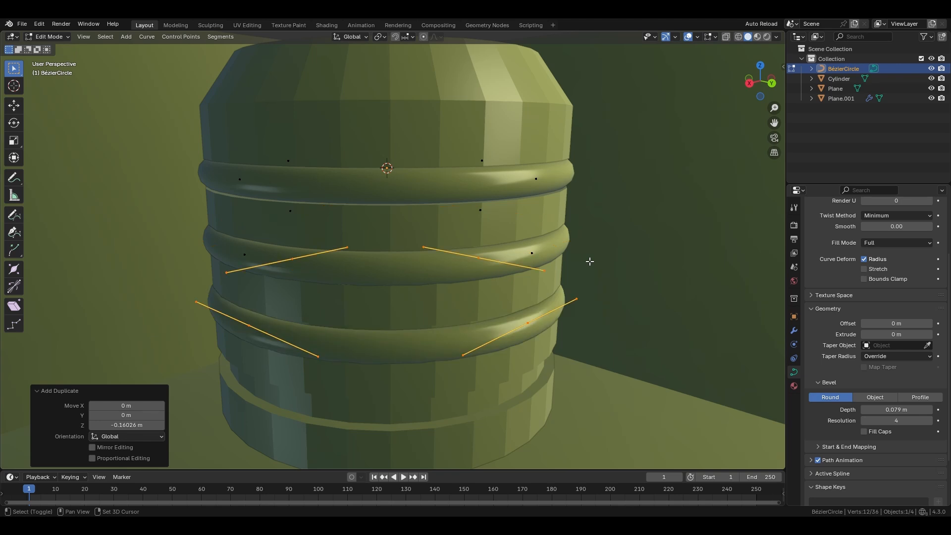
{"action": "key", "text": "Tab"}
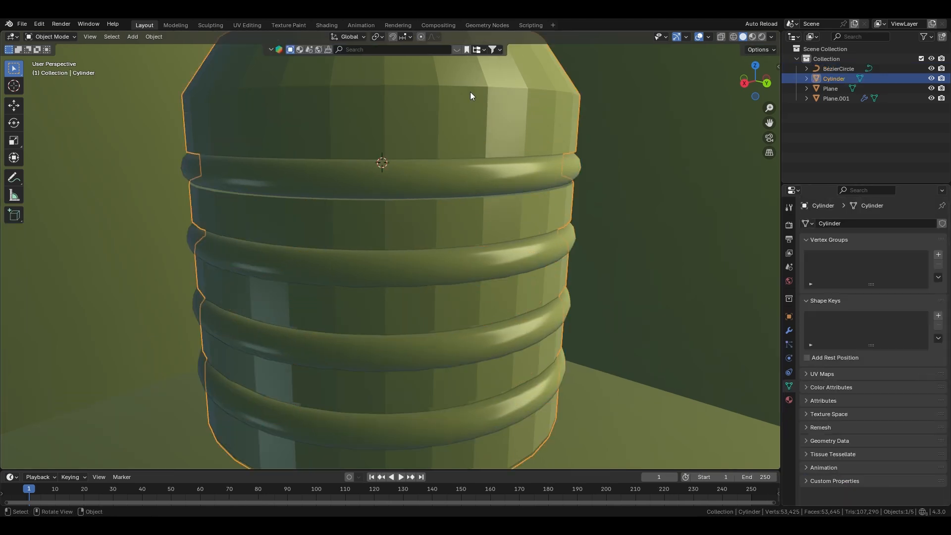
- Apply level 3 subdivision to the canister and shade it smooth
{"action": "key", "text": "ctrl+3"}
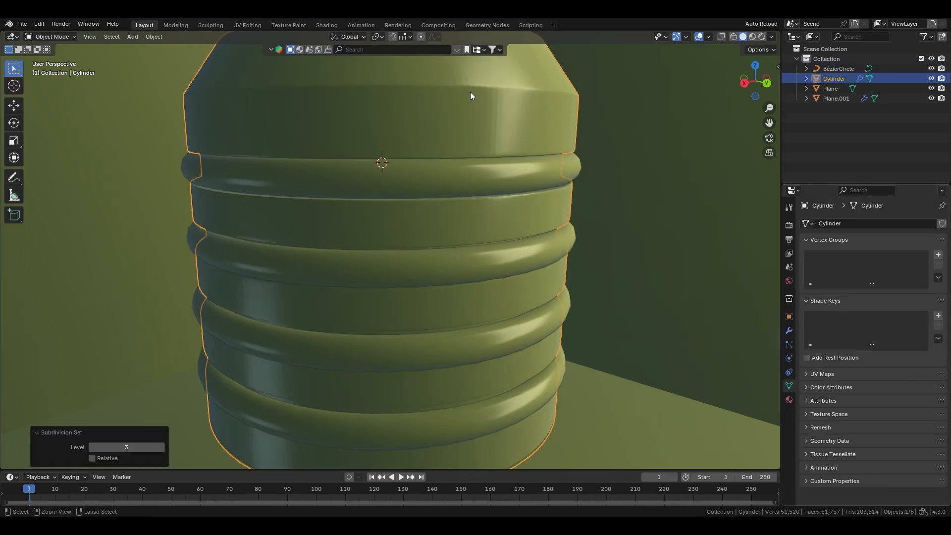
{"action": "left_click", "coordinate": [556, 165]}
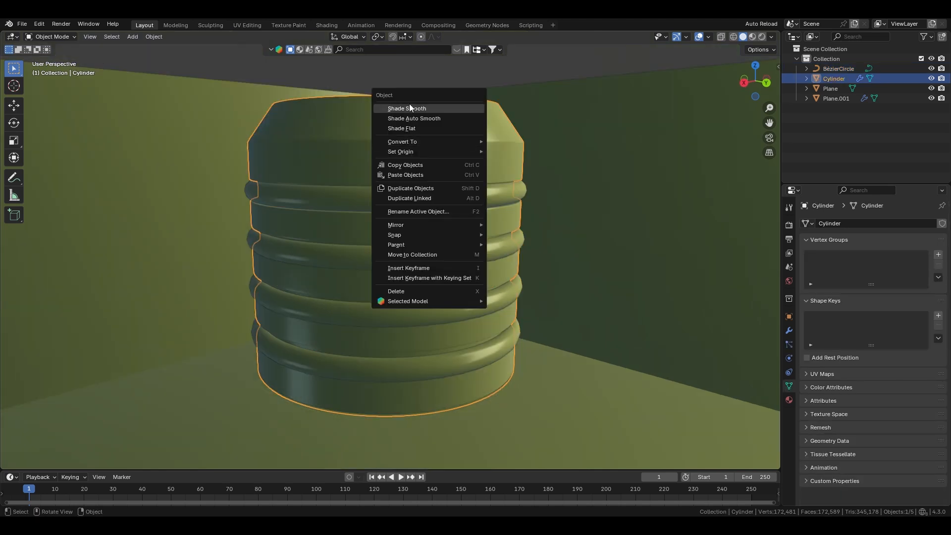
{"action": "left_click", "coordinate": [418, 106]}
- Add a Mirror modifier to the canister and mirror it on both X and Y into all four tray corners
{"action": "middle_click_drag", "start_coordinate": [276, 137], "coordinate": [345, 198]}
{"action": "key", "text": "q"}
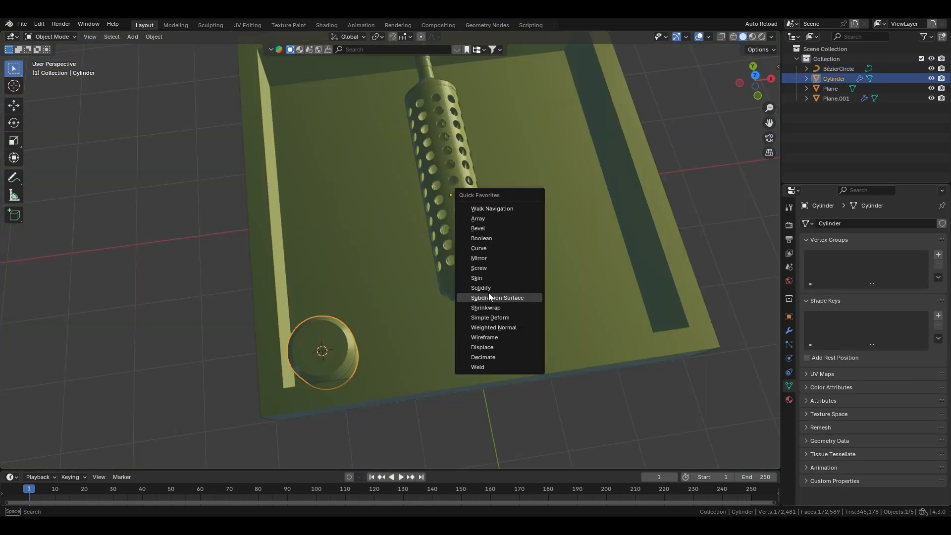
{"action": "left_click", "coordinate": [479, 258]}
{"action": "left_click", "coordinate": [789, 330]}
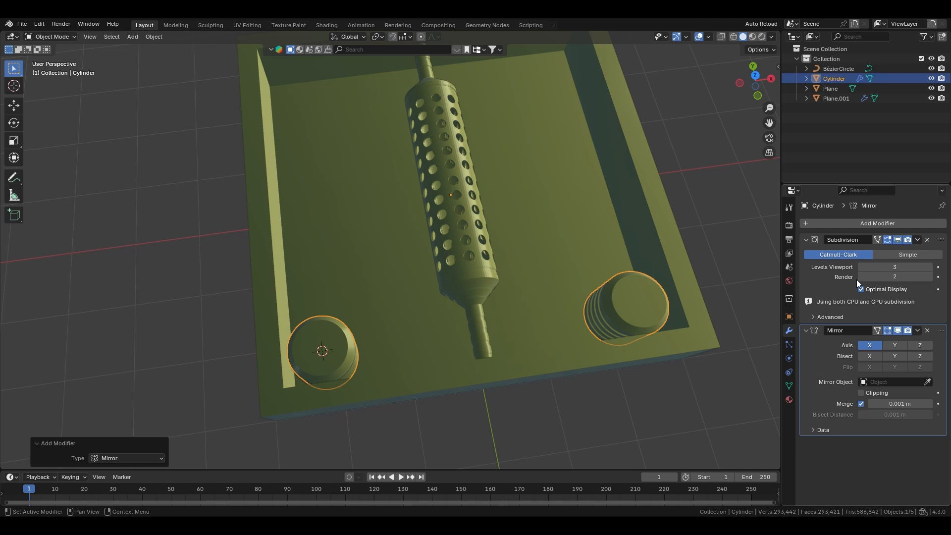
{"action": "left_click", "coordinate": [896, 345]}
{"action": "middle_click_drag", "start_coordinate": [579, 156], "coordinate": [577, 188]}
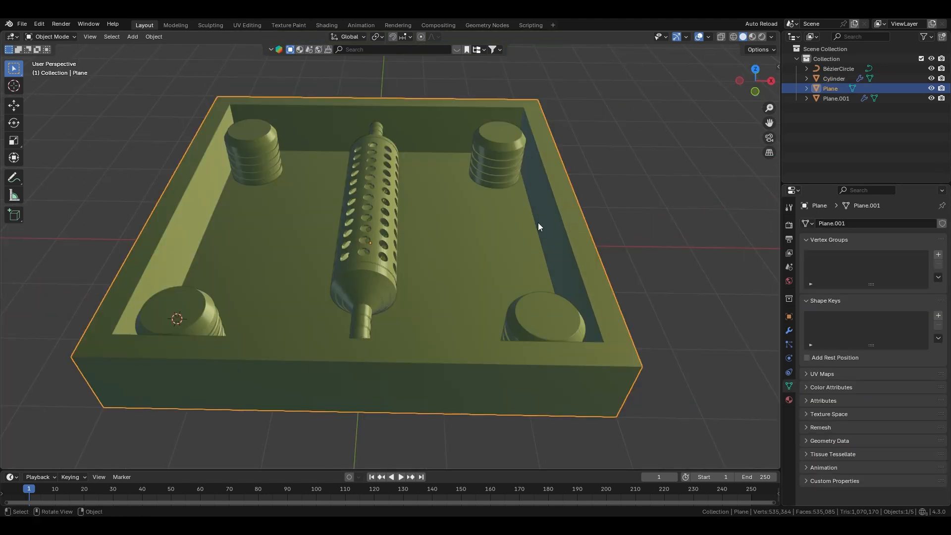
- Snap the 3D cursor to the tray's origin and add a path curve there
{"action": "key", "text": "shift+s"}
{"action": "left_click", "coordinate": [546, 306]}
{"action": "middle_click_drag", "start_coordinate": [507, 235], "coordinate": [429, 205]}
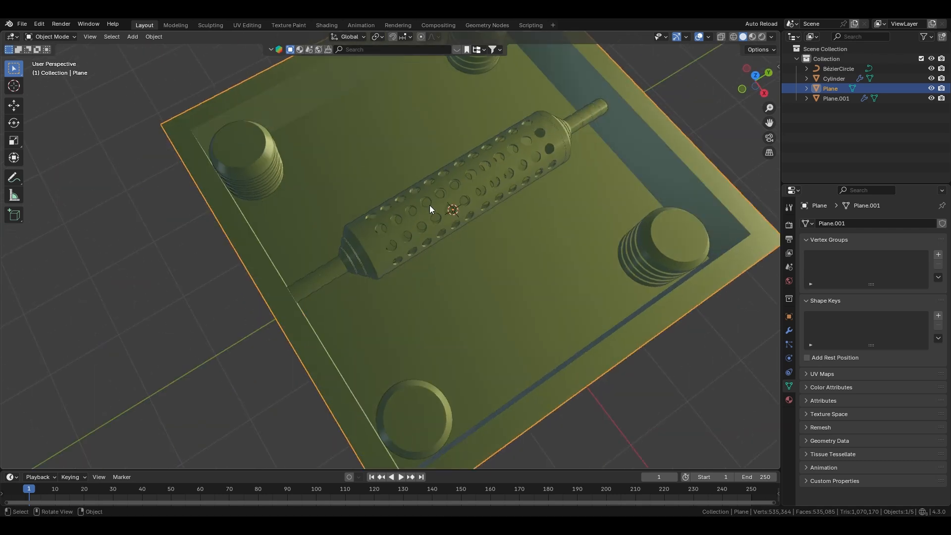
{"action": "key", "text": "shift+a"}
{"action": "mouse_move", "coordinate": [412, 167]}
{"action": "left_click", "coordinate": [459, 212]}
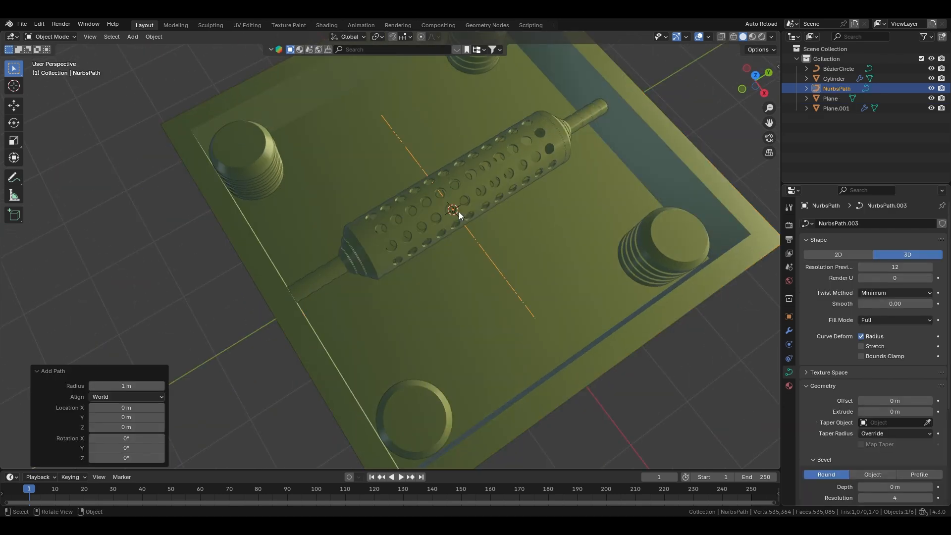
- Set the path's bevel depth to 0.053 m and move its points about -2.5 m along Y, between two canisters
{"action": "left_click_drag", "start_coordinate": [895, 487], "coordinate": [905, 487]}
{"action": "key", "text": "Tab"}
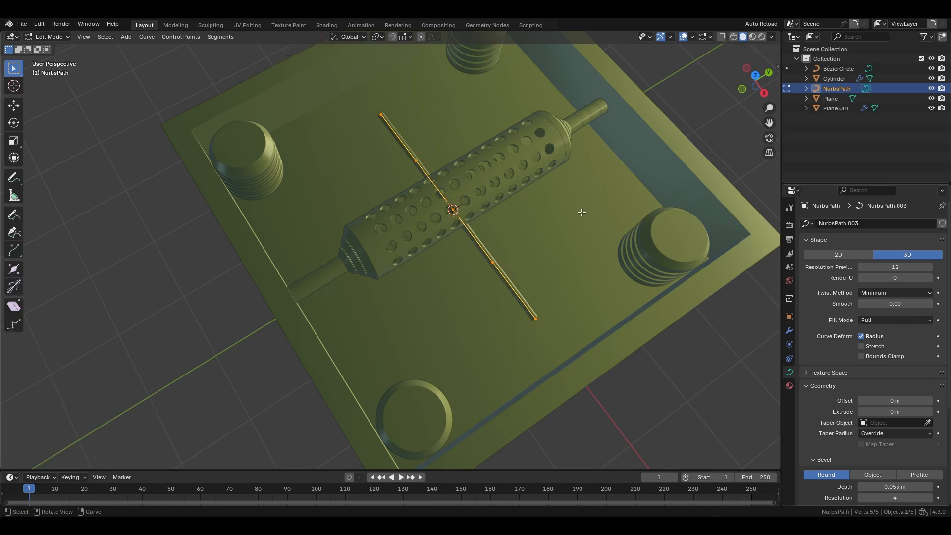
{"action": "key", "text": "g"}
{"action": "key", "text": "y"}
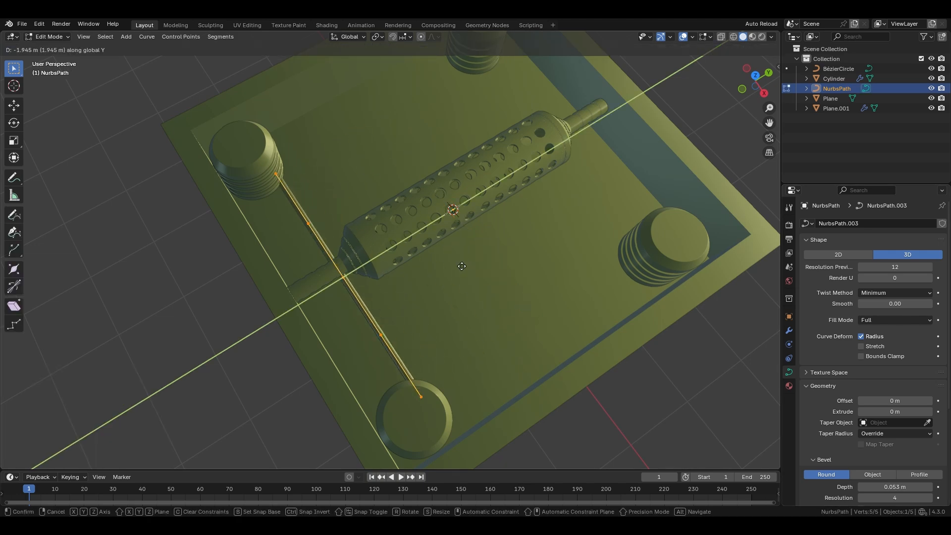
{"action": "left_click", "coordinate": [428, 284]}
- Raise the path about 0.039 m along Z above the tray floor
{"action": "middle_click_drag", "start_coordinate": [429, 284], "coordinate": [543, 293], "text": "shift"}
{"action": "scroll", "coordinate": [526, 285], "scroll_direction": "up", "scroll_amount": 4}
{"action": "key", "text": "g"}
{"action": "key", "text": "z"}
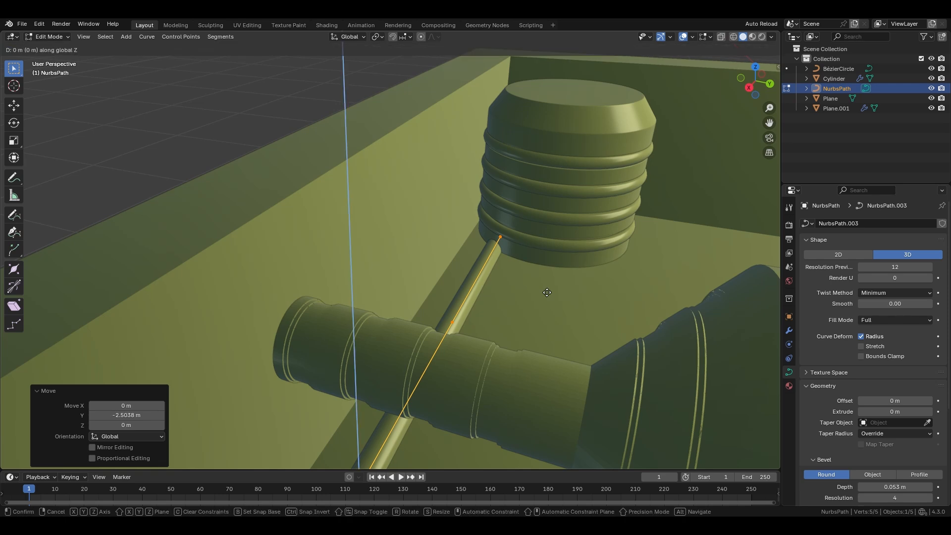
{"action": "left_click", "coordinate": [547, 284]}
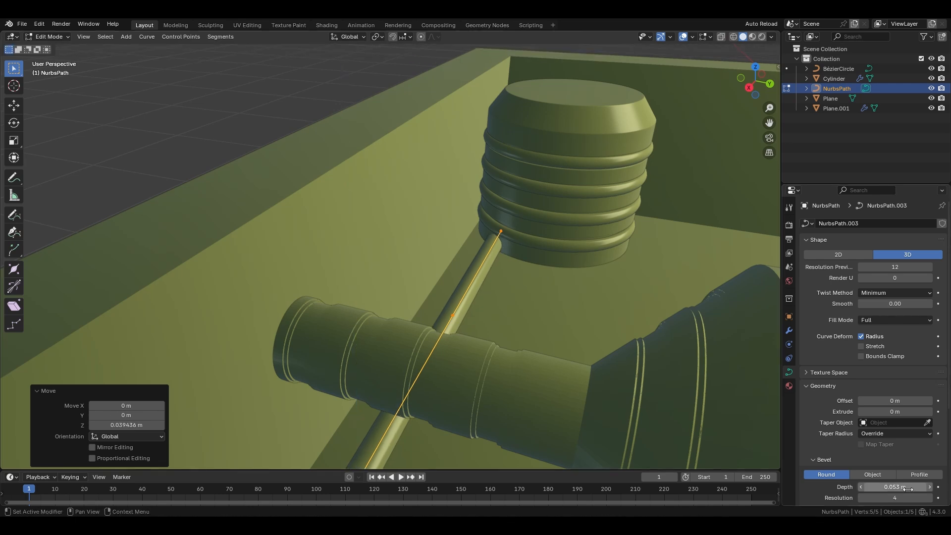
- Reduce the path's bevel depth to 0.041 m and shift it about -0.047 m along Y
{"action": "left_click_drag", "start_coordinate": [895, 487], "coordinate": [887, 487]}
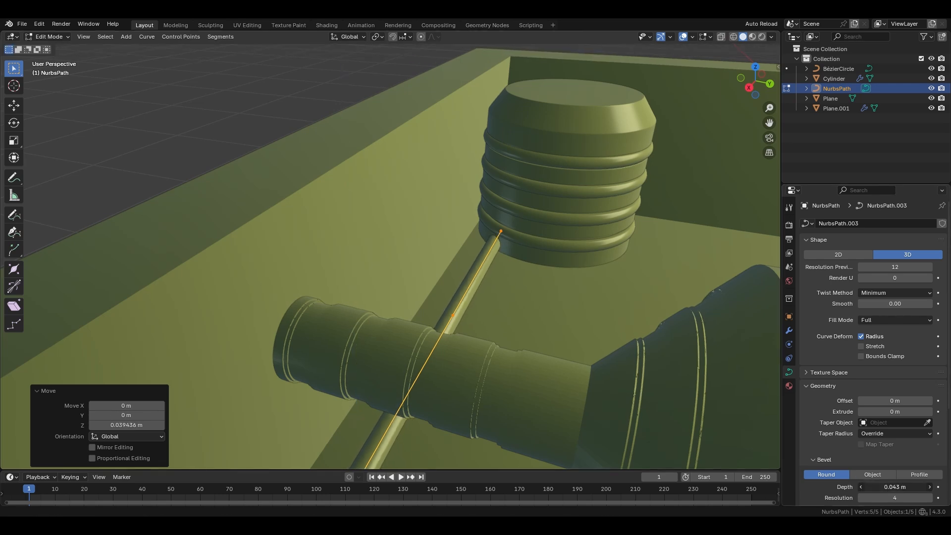
{"action": "key", "text": "g"}
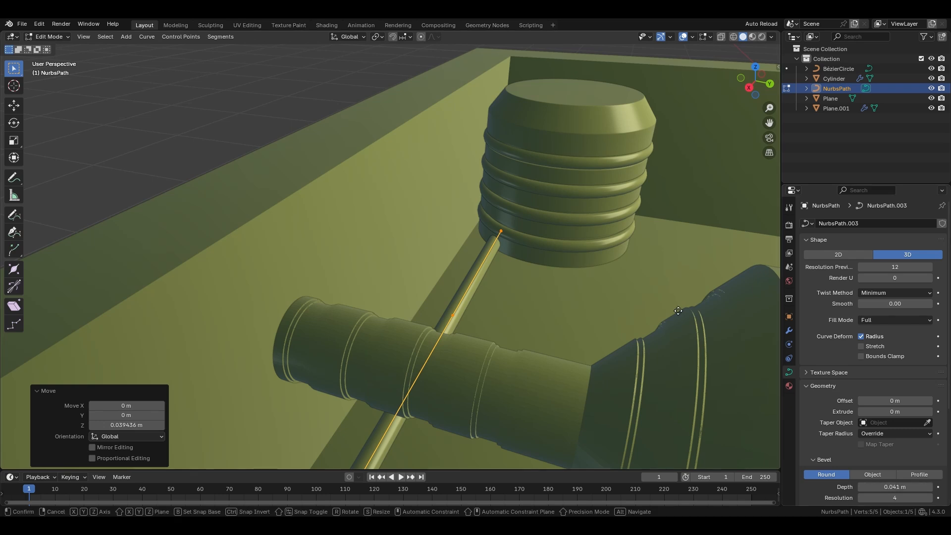
{"action": "key", "text": "y"}
{"action": "left_click", "coordinate": [664, 304]}
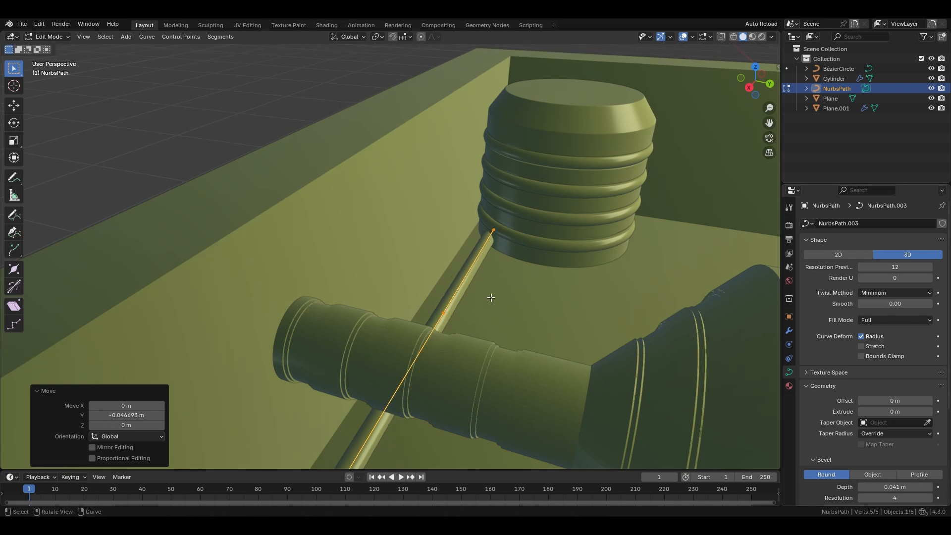
- Duplicate the rod about 0.12 m along Y and repeat the copy five times to form a row of seven parallel rods
{"action": "key", "text": "shift+d"}
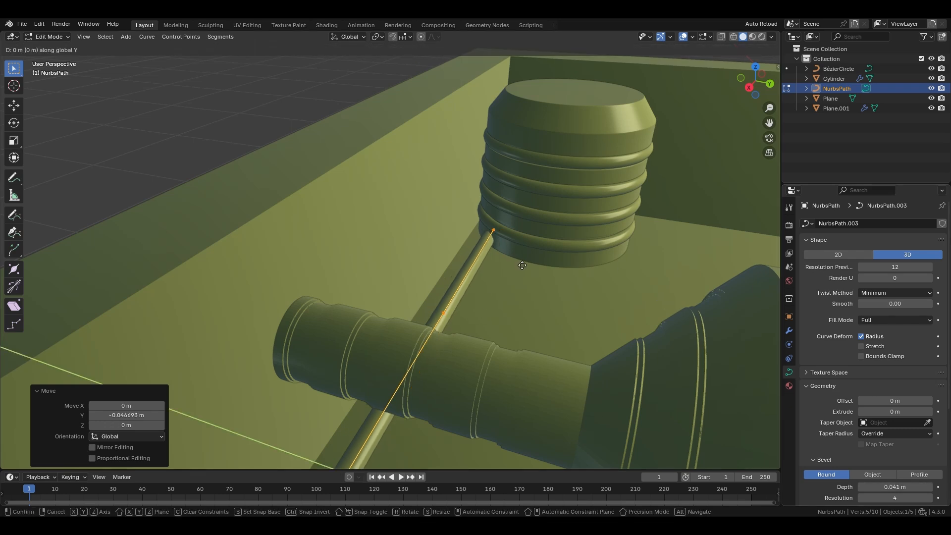
{"action": "key", "text": "y"}
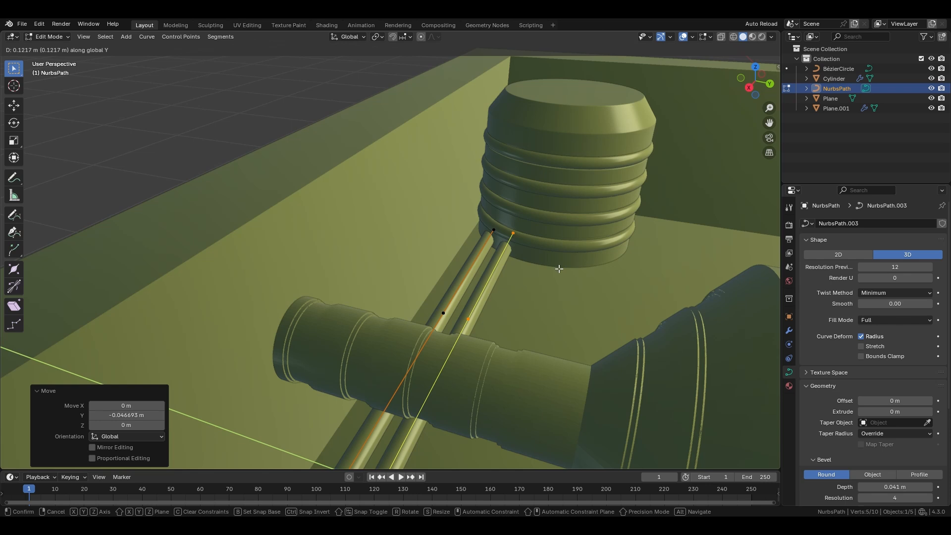
{"action": "left_click", "coordinate": [560, 269]}
{"action": "key", "text": "shift+r"}
{"action": "key", "text": "shift+r"}
{"action": "key", "text": "shift+r"}
{"action": "key", "text": "shift+r"}
{"action": "key", "text": "shift+r"}
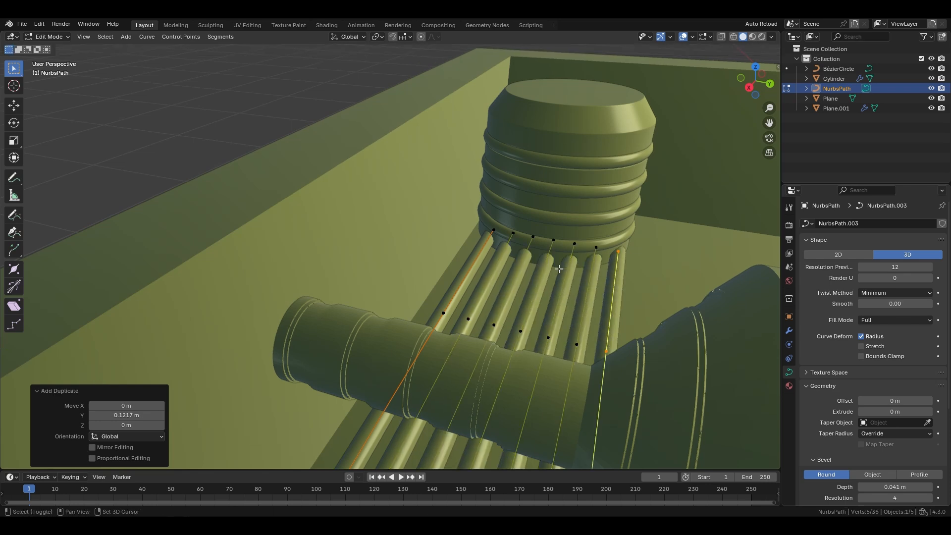
- Add a Mirror modifier to the row of rods, mirror it on Y only, and clear the selection
{"action": "middle_click_drag", "start_coordinate": [560, 268], "coordinate": [619, 226]}
{"action": "key", "text": "Tab"}
{"action": "key", "text": "alt+x"}
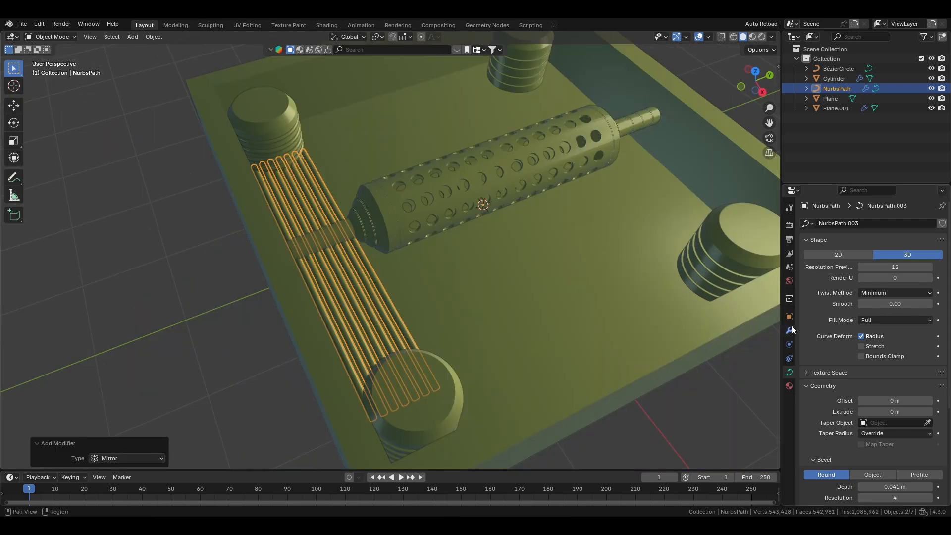
{"action": "left_click", "coordinate": [792, 327]}
{"action": "left_click", "coordinate": [895, 254]}
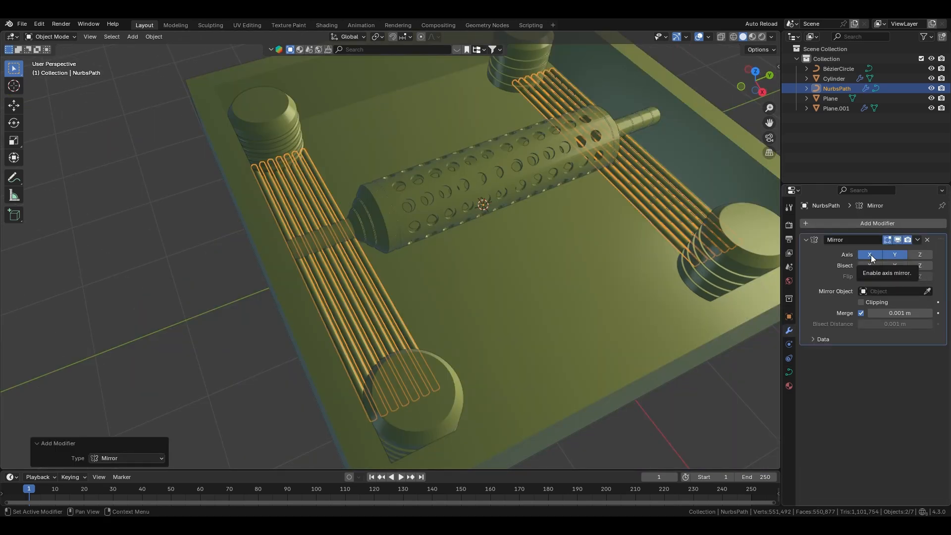
{"action": "left_click", "coordinate": [871, 255]}
{"action": "left_click", "coordinate": [690, 461]}
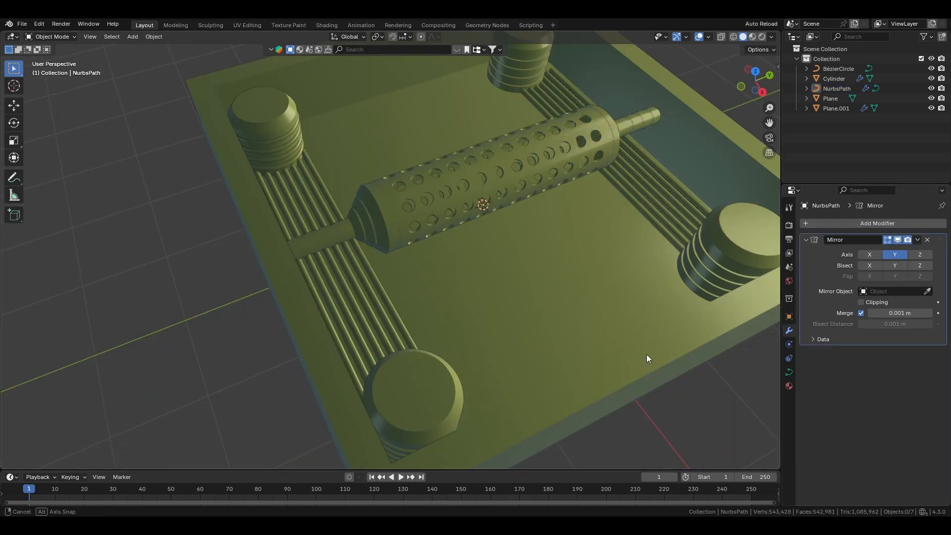
- Add a cube at the tray's centre and open its mesh for editing
{"action": "middle_click_drag", "start_coordinate": [647, 355], "coordinate": [619, 341]}
{"action": "key", "text": "shift+a"}
{"action": "mouse_move", "coordinate": [489, 193]}
{"action": "left_click", "coordinate": [559, 206]}
{"action": "middle_click_drag", "start_coordinate": [628, 215], "coordinate": [568, 206]}
{"action": "key", "text": "Tab"}
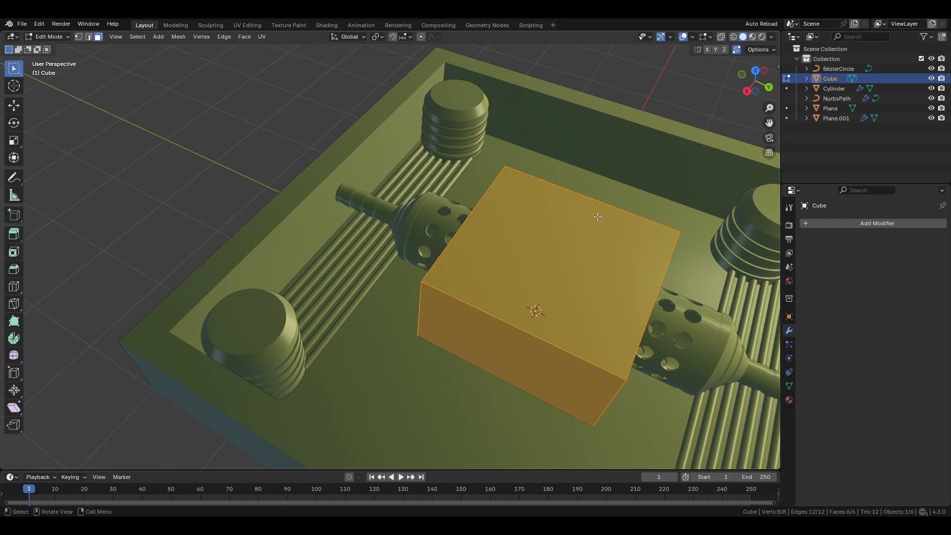
- Move the cube horizontally towards the perforated cylinder's end, scale it to about 0.487, and position it over the rods
{"action": "key", "text": "g"}
{"action": "key", "text": "shift+z"}
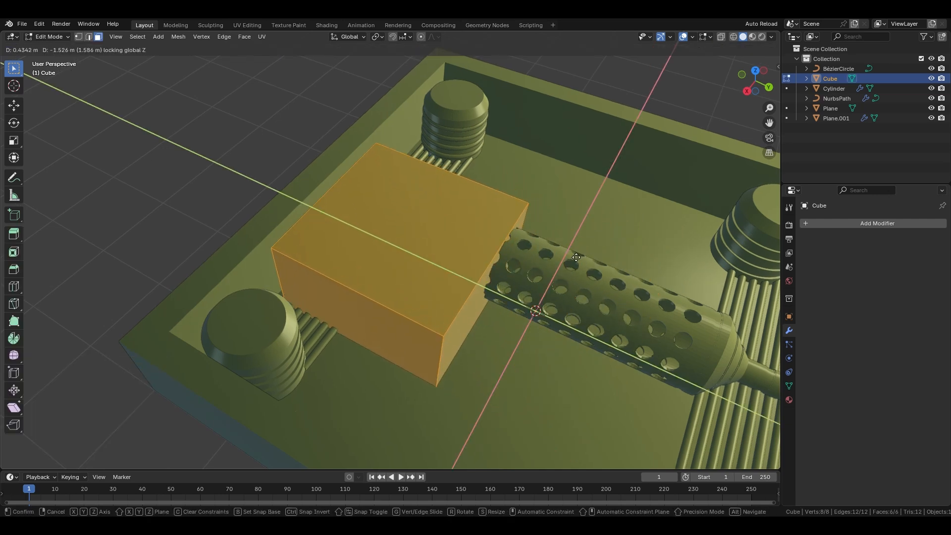
{"action": "left_click", "coordinate": [544, 255]}
{"action": "key", "text": "s"}
{"action": "left_click", "coordinate": [525, 294]}
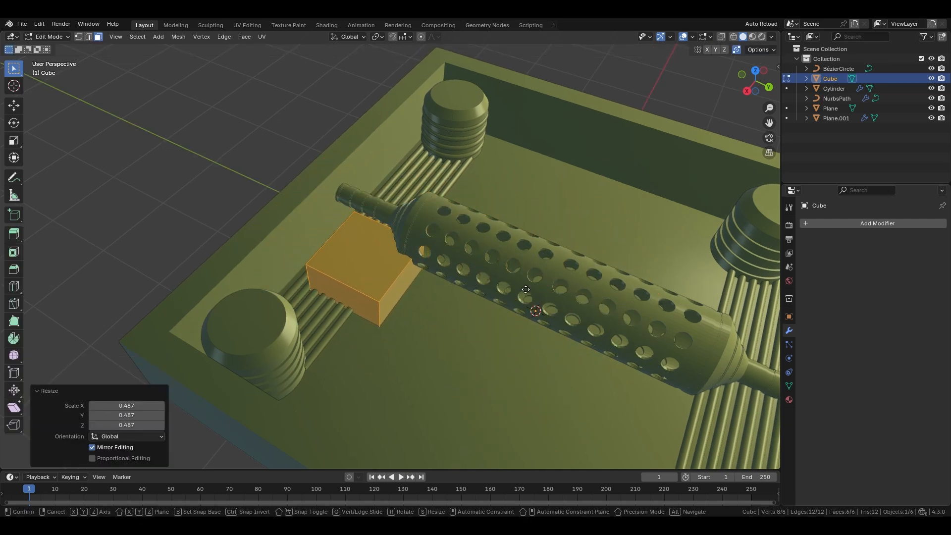
{"action": "key", "text": "g"}
{"action": "left_click", "coordinate": [494, 296]}
- Raise the block's bottom face along Z by about 0.55 m, delete that face, and leave mesh editing
{"action": "middle_click_drag", "start_coordinate": [494, 296], "coordinate": [501, 252]}
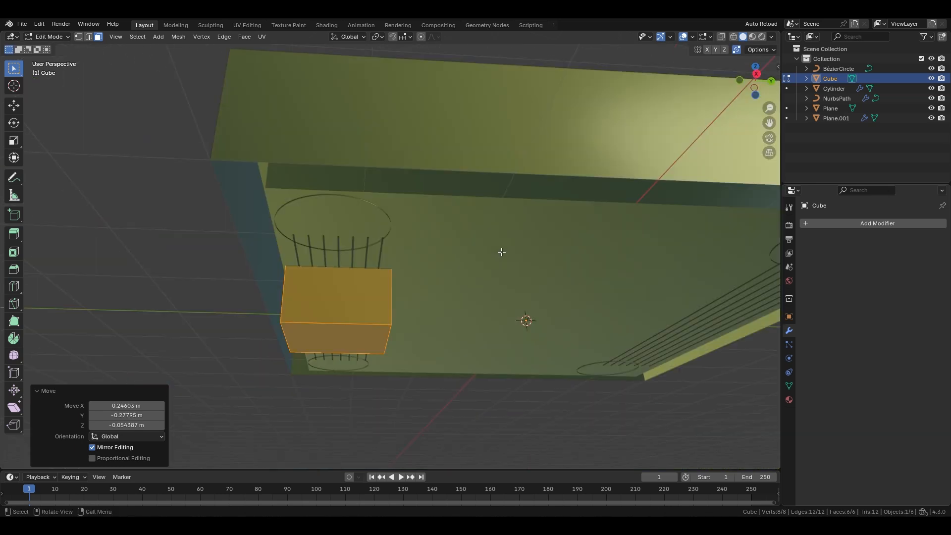
{"action": "middle_click_drag", "start_coordinate": [336, 346], "coordinate": [421, 322]}
{"action": "left_click", "coordinate": [421, 322]}
{"action": "key", "text": "g"}
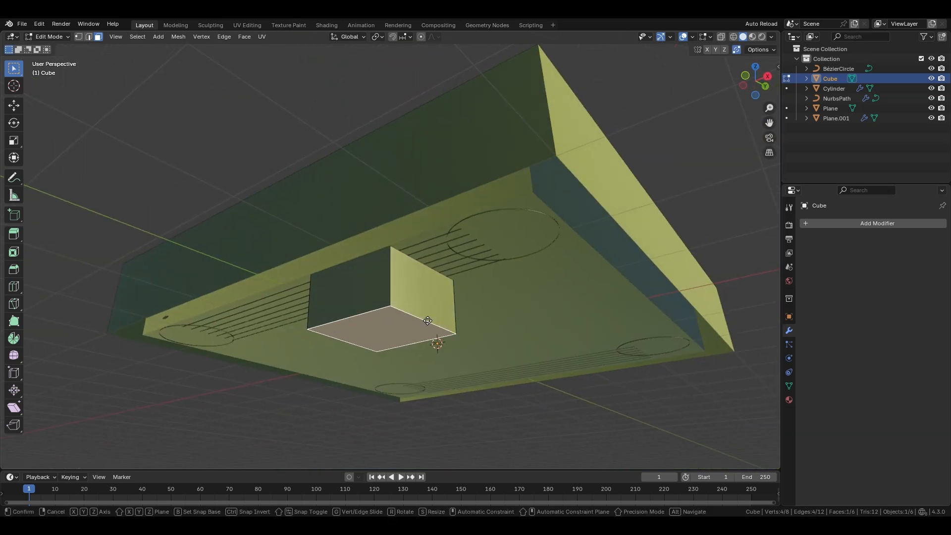
{"action": "key", "text": "z"}
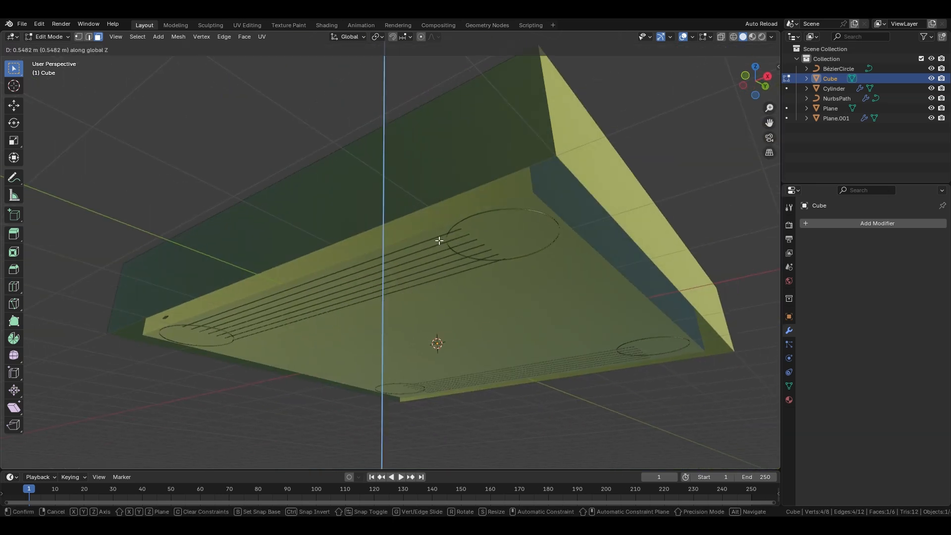
{"action": "left_click", "coordinate": [439, 239]}
{"action": "key", "text": "x"}
{"action": "key", "text": "f"}
{"action": "key", "text": "Tab"}
- Select the mirrored rods and shift them slightly along Z against the tray floor
{"action": "left_click", "coordinate": [431, 242]}
{"action": "middle_click_drag", "start_coordinate": [433, 243], "coordinate": [465, 194], "text": "ctrl"}
{"action": "left_click", "coordinate": [569, 213]}
{"action": "key", "text": "g"}
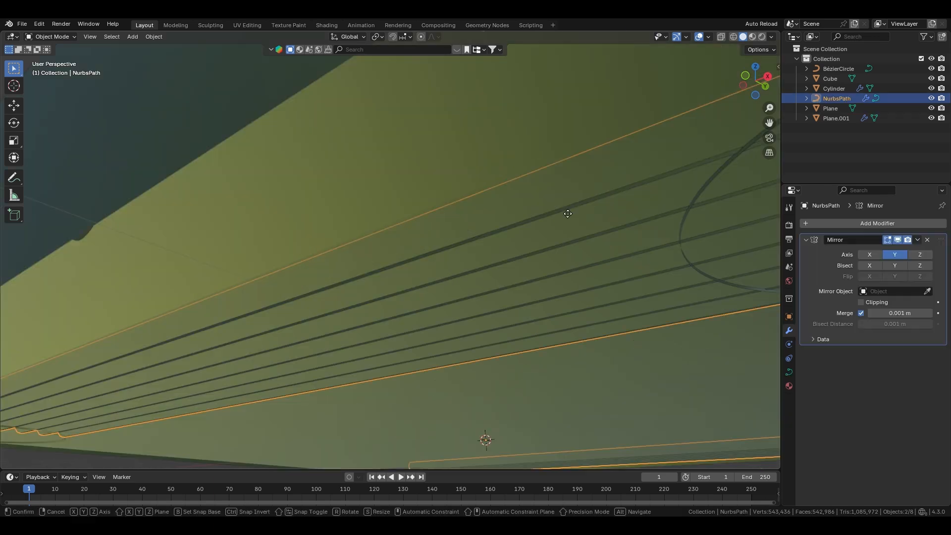
{"action": "key", "text": "z"}
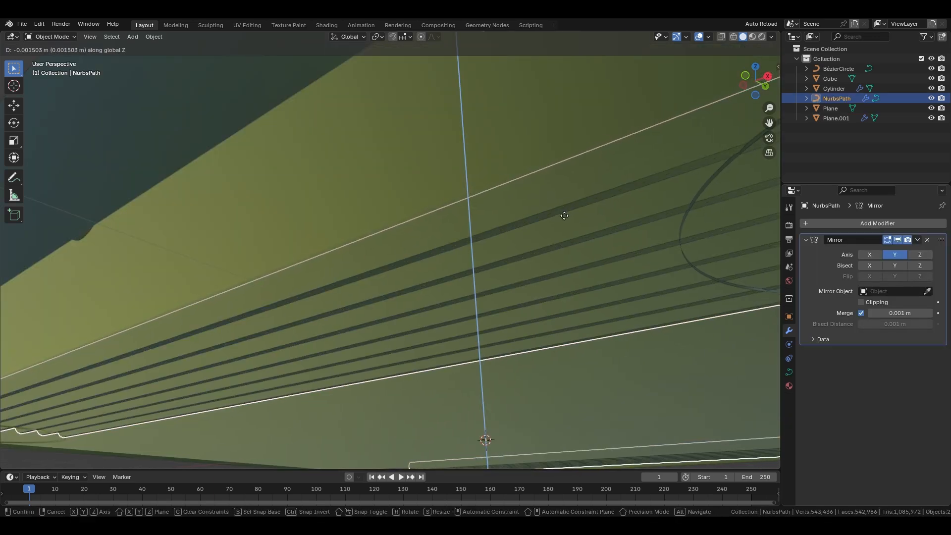
{"action": "left_click", "coordinate": [564, 209]}
- Open the block's mesh for editing and lower its top face along Z, keeping it above the rods
{"action": "middle_click_drag", "start_coordinate": [560, 211], "coordinate": [446, 257]}
{"action": "left_click", "coordinate": [301, 297]}
{"action": "key", "text": "Tab"}
{"action": "left_click", "coordinate": [466, 255]}
{"action": "key", "text": "g"}
{"action": "key", "text": "z"}
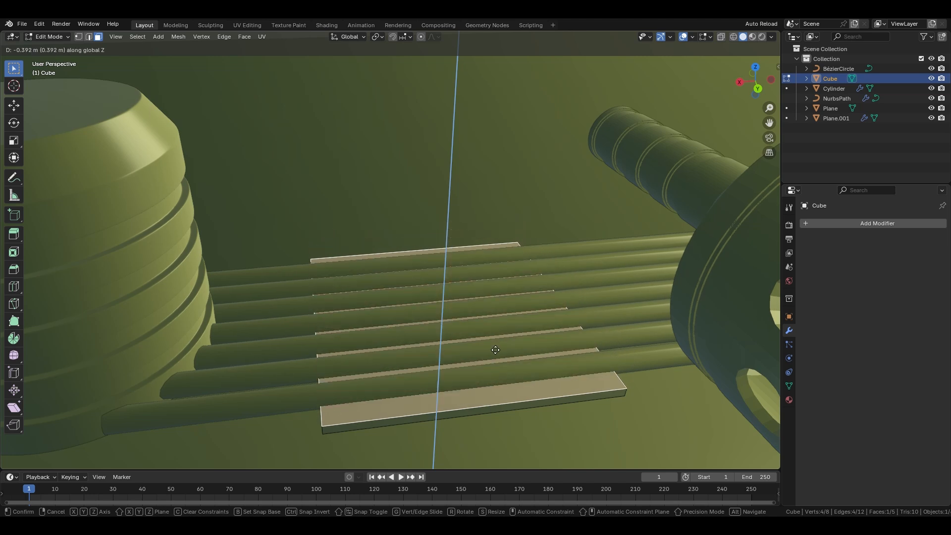
{"action": "left_click", "coordinate": [496, 312]}
- Scale the whole block to 0.618 on X and move it along X by about 0.18 m towards the canister
{"action": "key", "text": "a"}
{"action": "key", "text": "s"}
{"action": "key", "text": "x"}
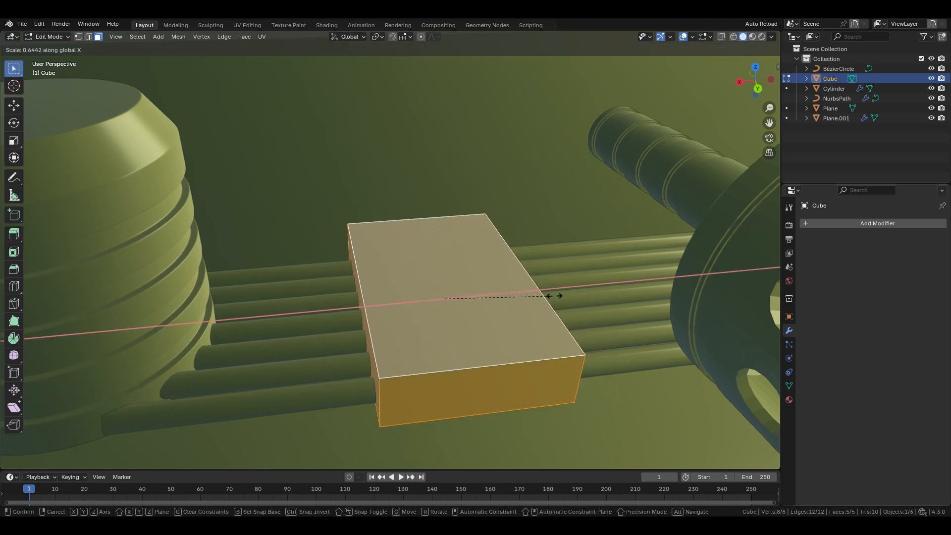
{"action": "left_click", "coordinate": [549, 296]}
{"action": "key", "text": "g"}
{"action": "key", "text": "x"}
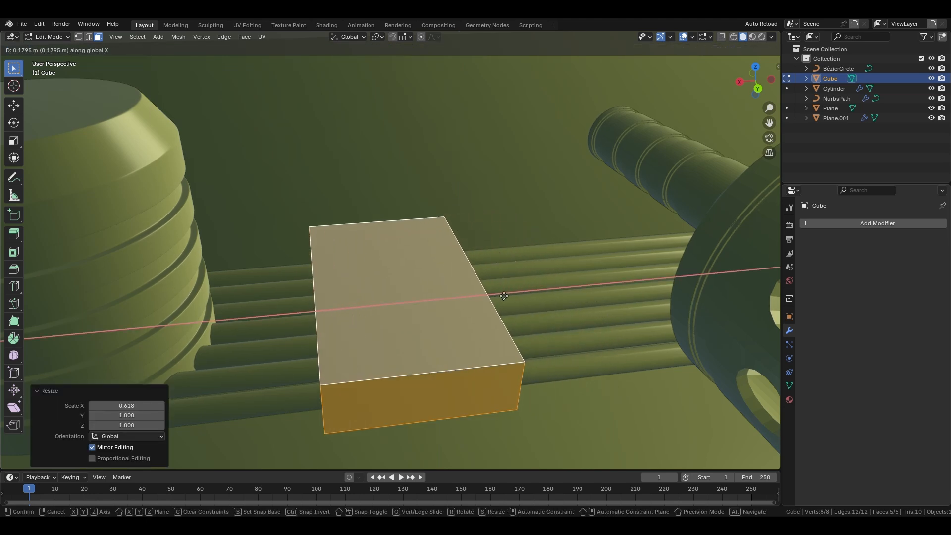
{"action": "left_click", "coordinate": [504, 297]}
- Add 14 evenly spaced loop cuts dividing the block's width, running along its length
{"action": "middle_click_drag", "start_coordinate": [498, 295], "coordinate": [518, 242], "text": "shift"}
{"action": "middle_click_drag", "start_coordinate": [543, 297], "coordinate": [485, 298], "text": "ctrl"}
{"action": "key", "text": "ctrl+r"}
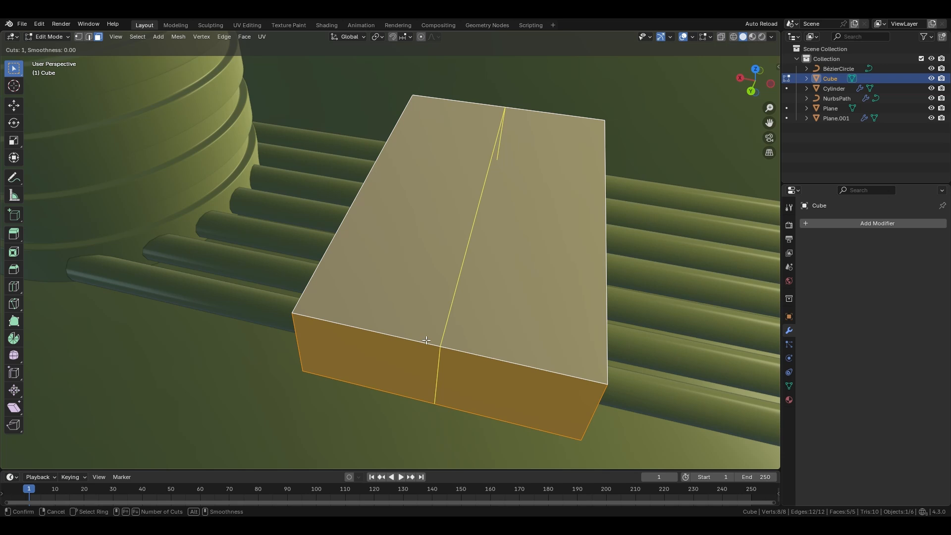
{"action": "scroll", "coordinate": [426, 340], "scroll_direction": "up", "scroll_amount": 13}
{"action": "left_click", "coordinate": [426, 340]}
{"action": "right_click", "coordinate": [426, 340]}
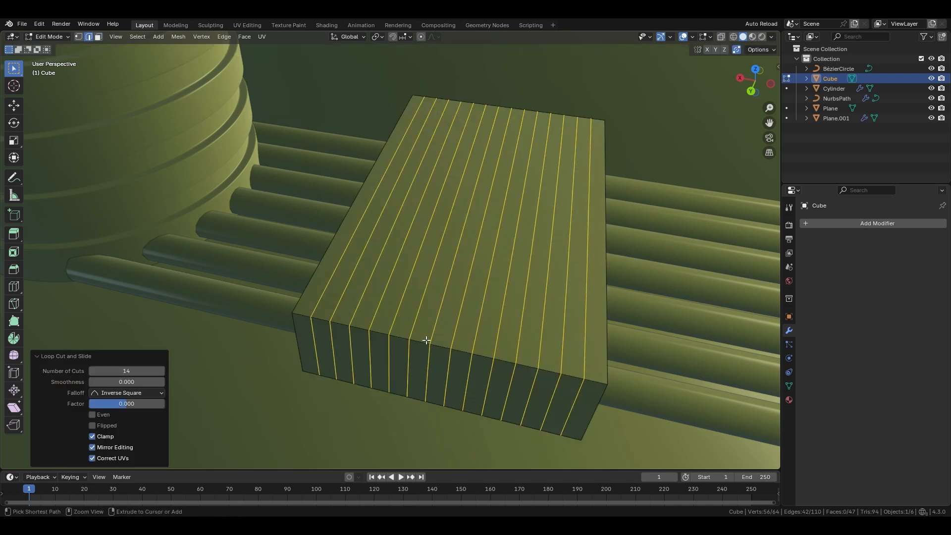
- Add 14 loop cuts dividing the block's length and 4 around its height, all evenly spaced
{"action": "key", "text": "ctrl+r"}
{"action": "scroll", "coordinate": [602, 254], "scroll_direction": "up", "scroll_amount": 13}
{"action": "left_click", "coordinate": [602, 254]}
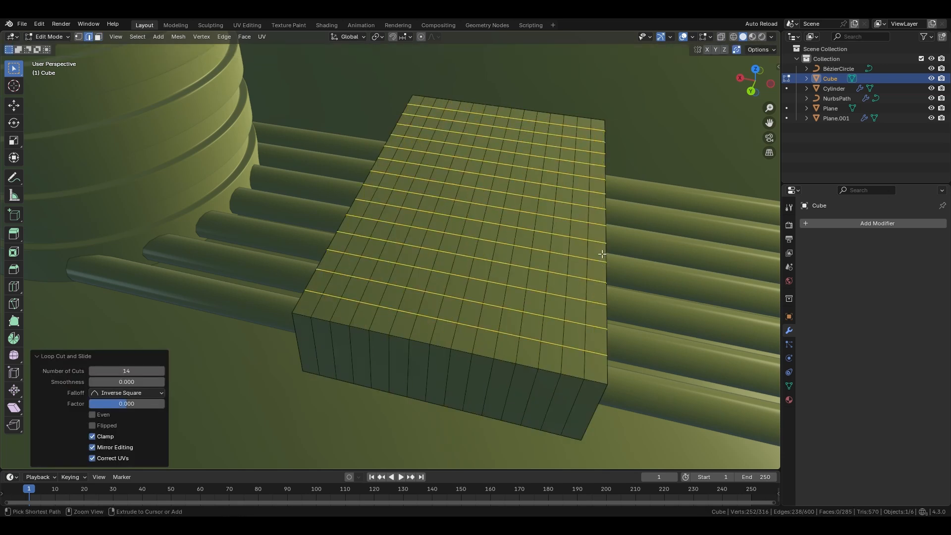
{"action": "right_click", "coordinate": [602, 254]}
{"action": "key", "text": "ctrl+r"}
{"action": "type", "text": "4"}
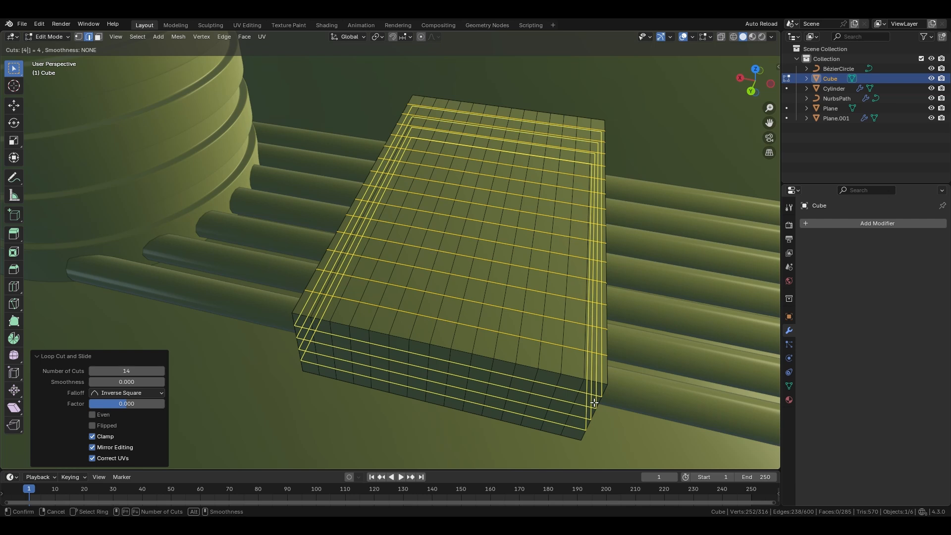
{"action": "left_click", "coordinate": [594, 402]}
{"action": "right_click", "coordinate": [594, 403]}
- Select two matching rectangular patches of 6 by 9 faces on the block's top and inset them about 0.018 m
{"action": "key", "text": "3"}
{"action": "middle_click_drag", "start_coordinate": [663, 374], "coordinate": [416, 335]}
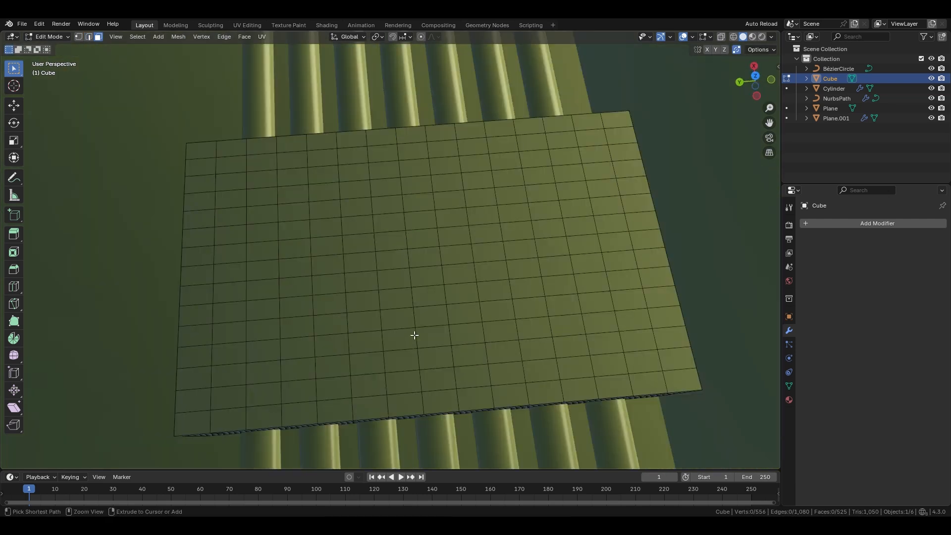
{"action": "left_click", "coordinate": [232, 204]}
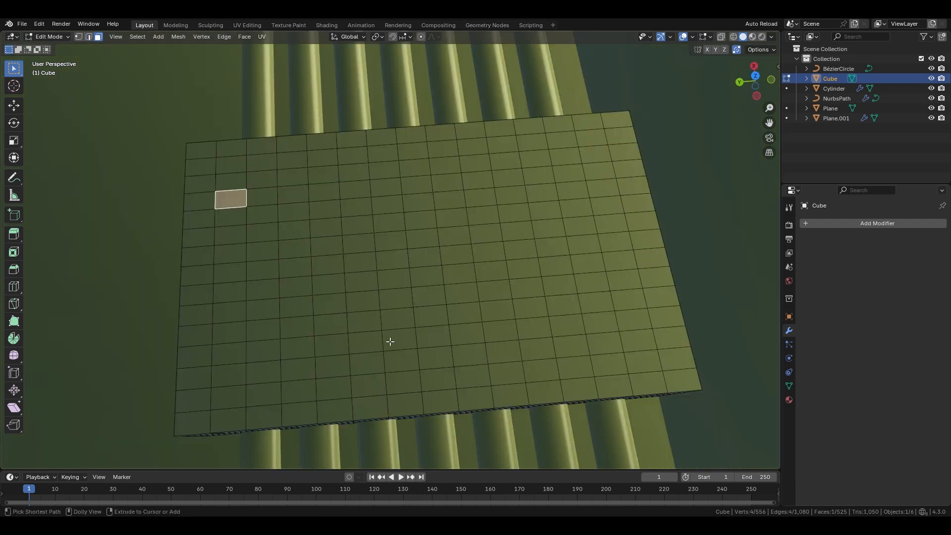
{"action": "left_click", "coordinate": [390, 341], "text": "ctrl+shift"}
{"action": "left_click", "coordinate": [458, 183], "text": "shift"}
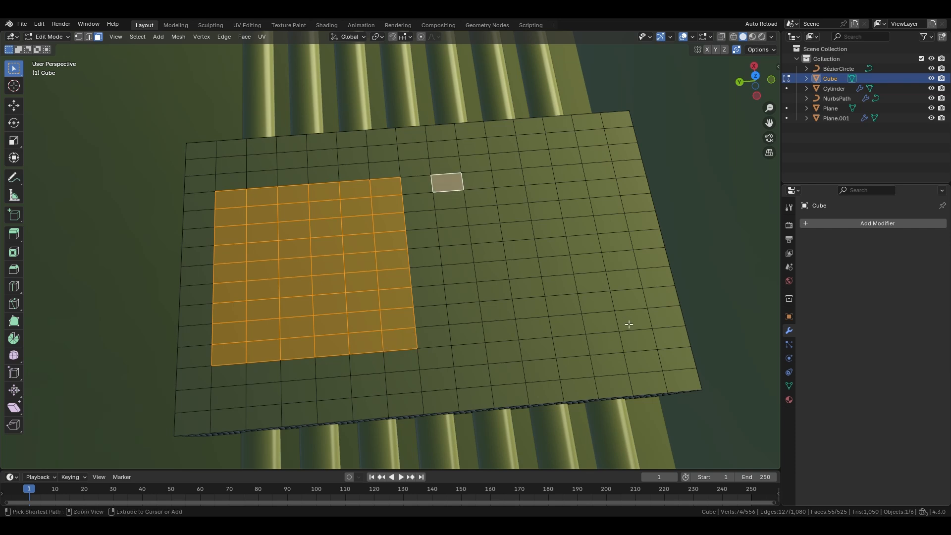
{"action": "left_click", "coordinate": [628, 322], "text": "ctrl+shift"}
{"action": "middle_click_drag", "start_coordinate": [611, 261], "coordinate": [639, 255]}
{"action": "key", "text": "i"}
{"action": "left_click", "coordinate": [457, 340]}
- Extrude both patches slightly upward into low pads and inset their tops about 0.022 m
{"action": "middle_click_drag", "start_coordinate": [456, 340], "coordinate": [514, 290]}
{"action": "key", "text": "e"}
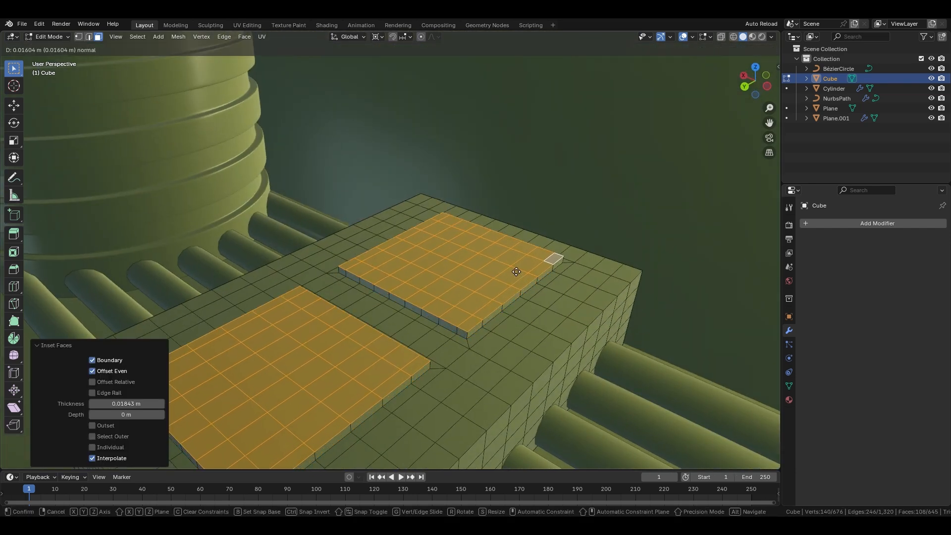
{"action": "left_click", "coordinate": [517, 262]}
{"action": "key", "text": "i"}
{"action": "left_click", "coordinate": [518, 215]}
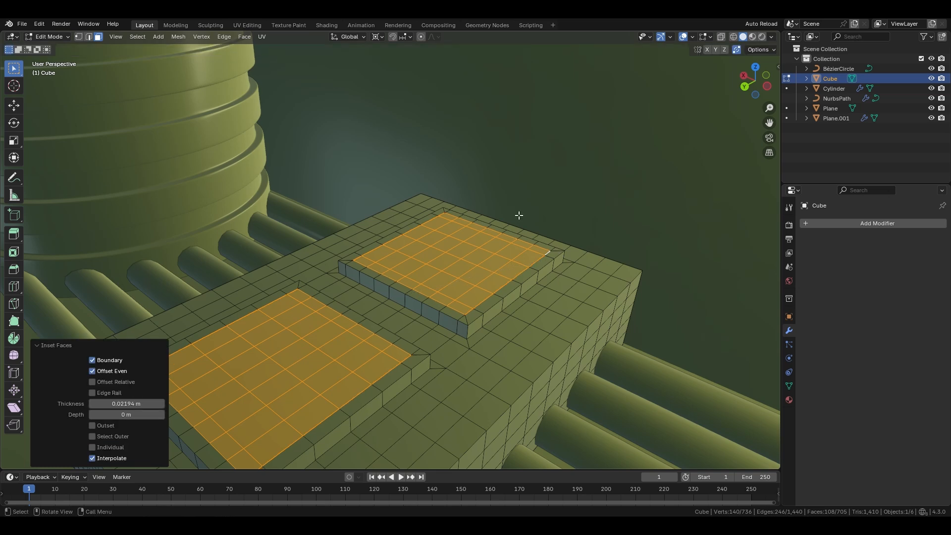
- Reshape the inset patches into circles with LoopTools and scale them to 0.774 around their individual origins
{"action": "right_click", "coordinate": [459, 157]}
{"action": "mouse_move", "coordinate": [449, 144]}
{"action": "left_click", "coordinate": [498, 153]}
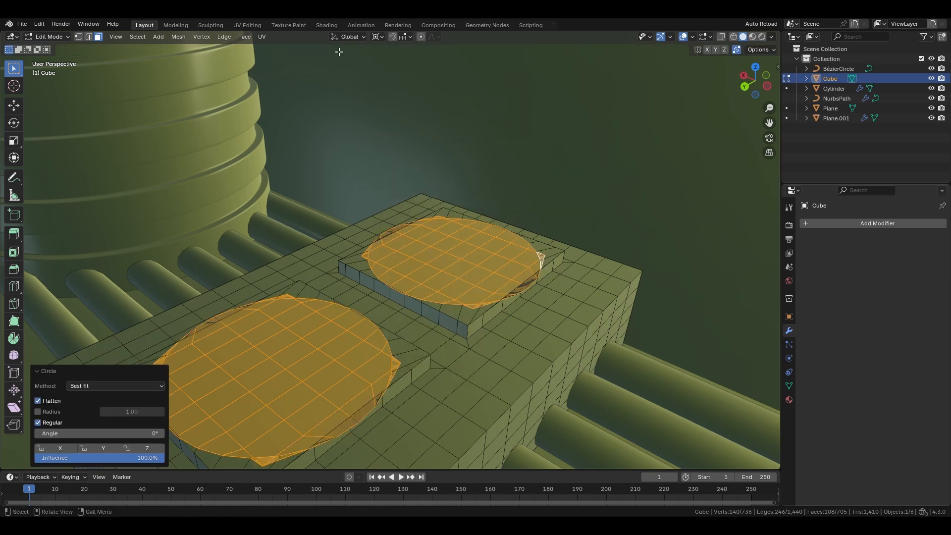
{"action": "left_click", "coordinate": [385, 37]}
{"action": "left_click", "coordinate": [394, 87]}
{"action": "middle_click_drag", "start_coordinate": [446, 174], "coordinate": [654, 221]}
{"action": "key", "text": "s"}
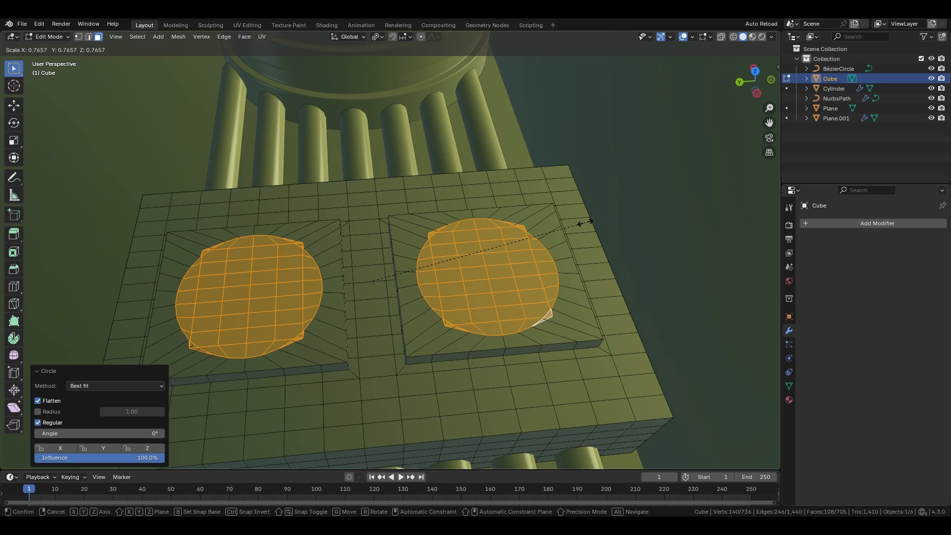
{"action": "left_click", "coordinate": [586, 221]}
- Extrude both circles upward about 0.14 m and scale their tops to about 0.79 to form tapered stubs
{"action": "key", "text": "e"}
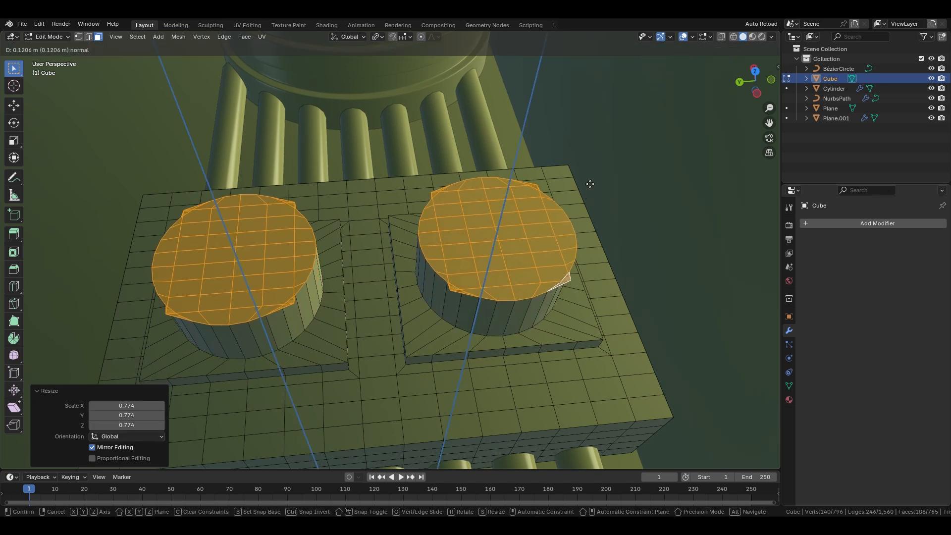
{"action": "left_click", "coordinate": [590, 176]}
{"action": "key", "text": "s"}
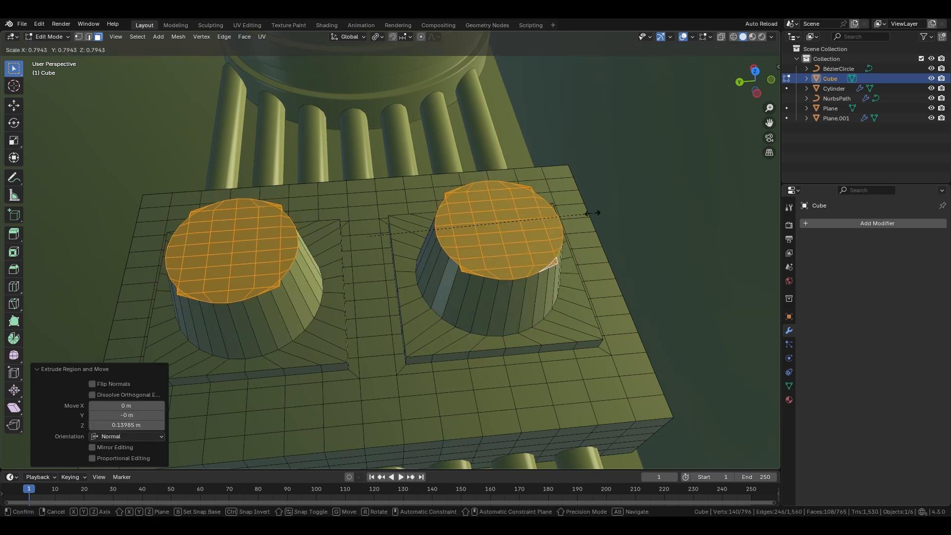
{"action": "left_click", "coordinate": [592, 213]}
- Delete the stubs' cap faces and place the 3D cursor midway between their two open rim loops
{"action": "key", "text": "x"}
{"action": "left_click", "coordinate": [544, 214]}
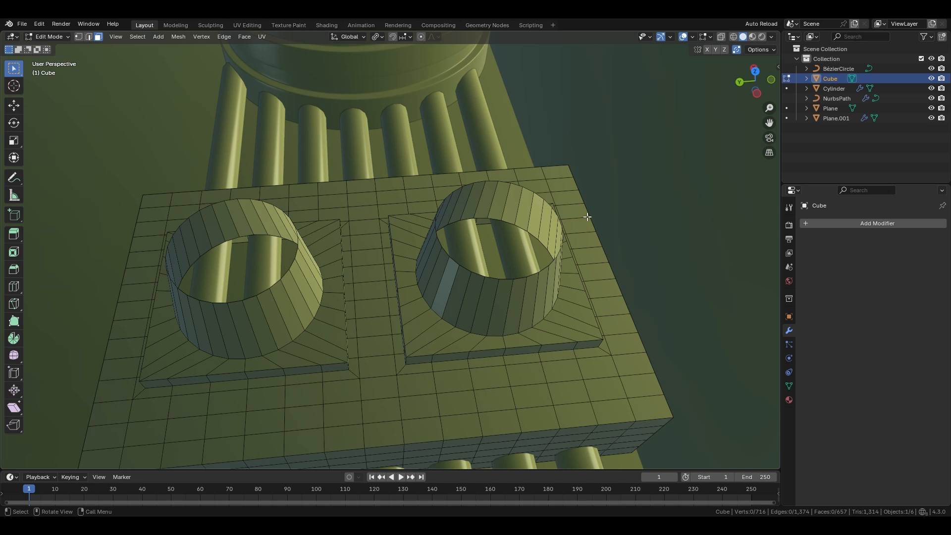
{"action": "key", "text": "2"}
{"action": "left_click", "coordinate": [276, 284], "text": "alt"}
{"action": "left_click", "coordinate": [453, 263], "text": "alt+shift"}
{"action": "middle_click_drag", "start_coordinate": [453, 263], "coordinate": [410, 224]}
{"action": "key", "text": "shift+s"}
{"action": "left_click", "coordinate": [408, 281]}
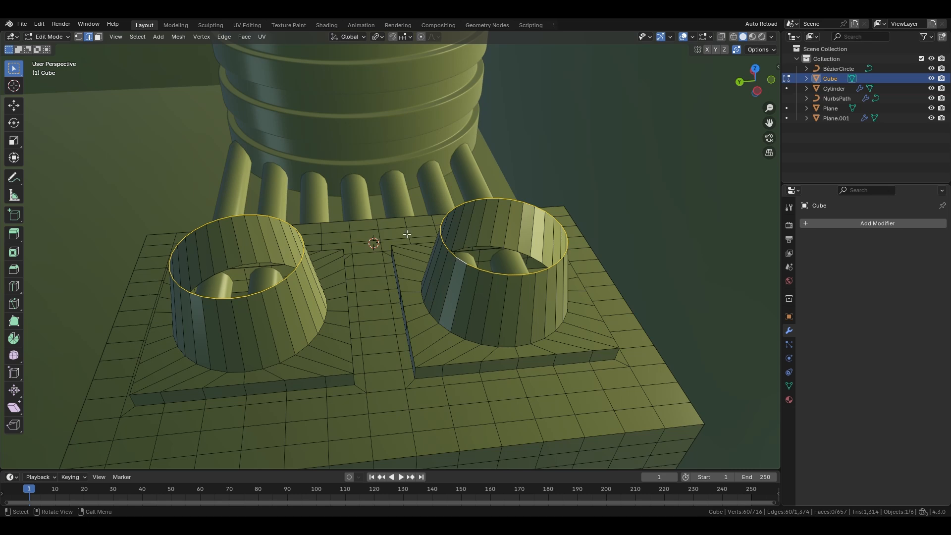
- Spin the selected rim loops around the X axis in 12 steps, arching from one stub to the other
{"action": "left_click", "coordinate": [16, 339]}
{"action": "middle_click_drag", "start_coordinate": [191, 197], "coordinate": [155, 86]}
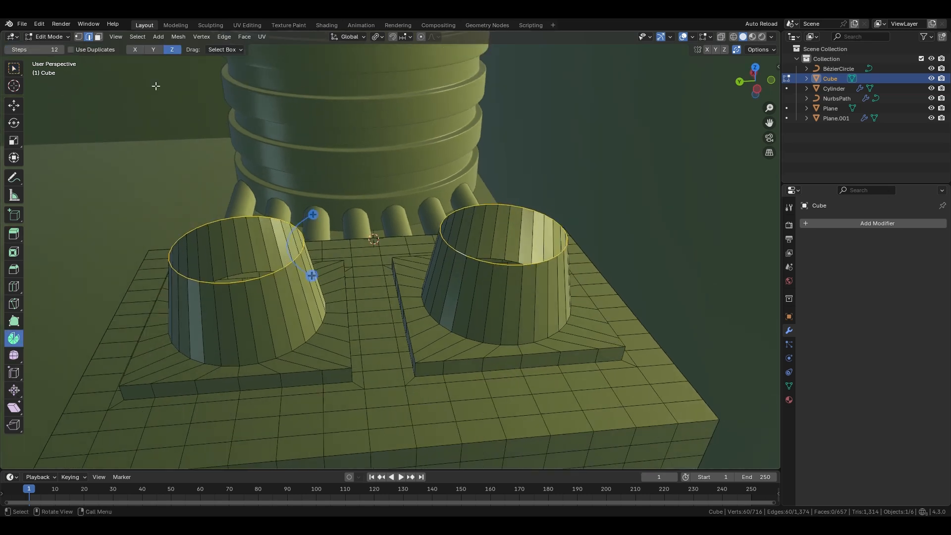
{"action": "left_click", "coordinate": [153, 50]}
{"action": "mouse_move", "coordinate": [213, 85]}
{"action": "middle_mouse_down"}
{"action": "mouse_move", "coordinate": [236, 96]}
{"action": "mouse_move", "coordinate": [224, 91]}
{"action": "middle_mouse_up"}
{"action": "left_click", "coordinate": [132, 48]}
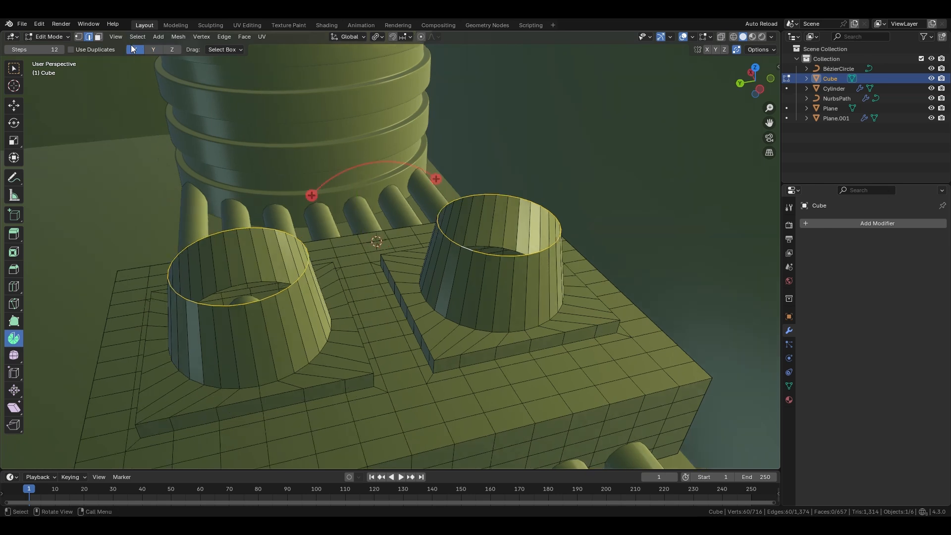
{"action": "middle_click_drag", "start_coordinate": [310, 167], "coordinate": [272, 247]}
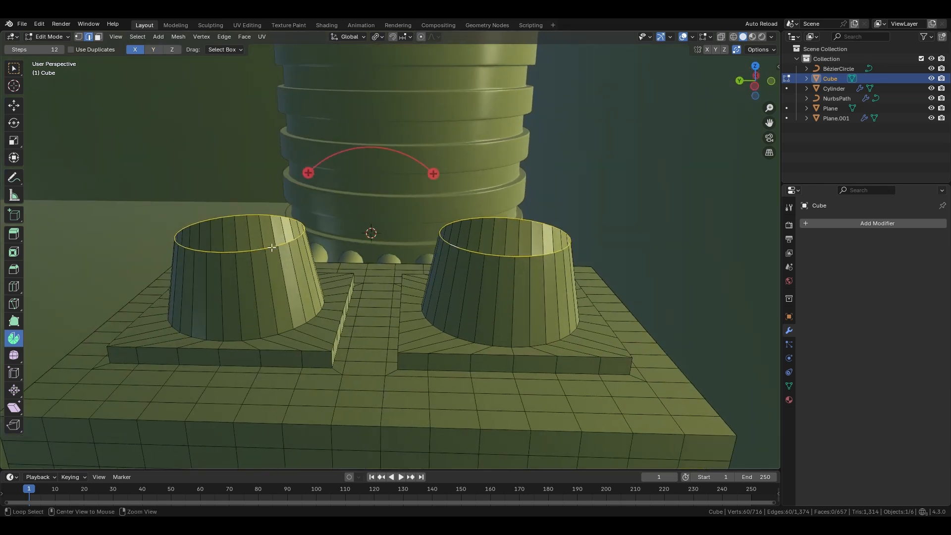
{"action": "left_click_drag", "start_coordinate": [308, 173], "coordinate": [412, 265]}
- Set the spin angle to -180° so the arch's end meets the second stub's rim
{"action": "middle_click_drag", "start_coordinate": [412, 265], "coordinate": [327, 261], "text": "shift"}
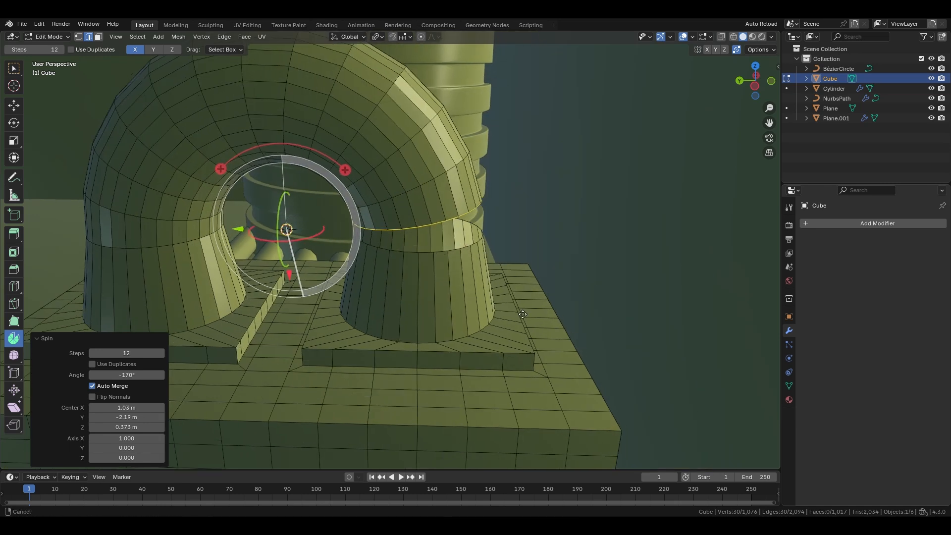
{"action": "scroll", "coordinate": [328, 261], "scroll_direction": "up", "scroll_amount": 4}
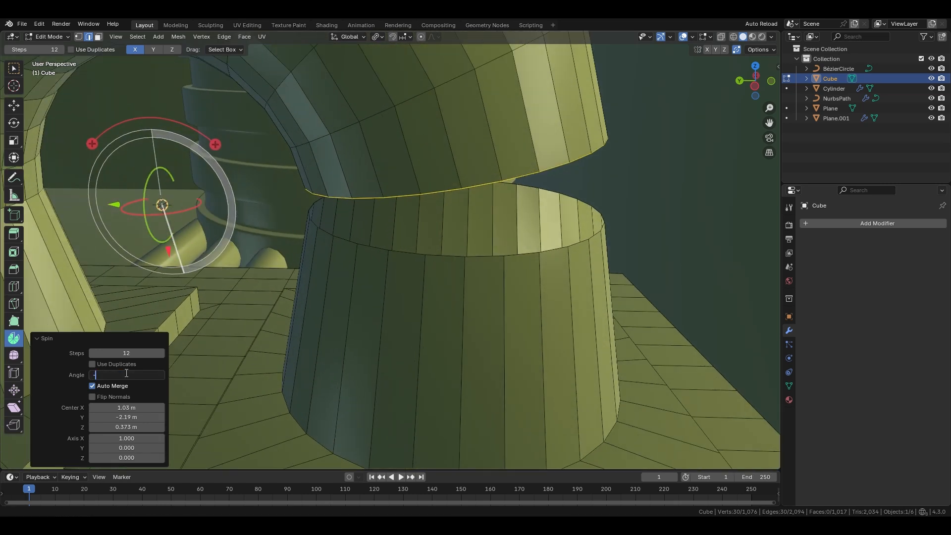
{"action": "type", "text": "0"}
{"action": "key", "text": "Return"}
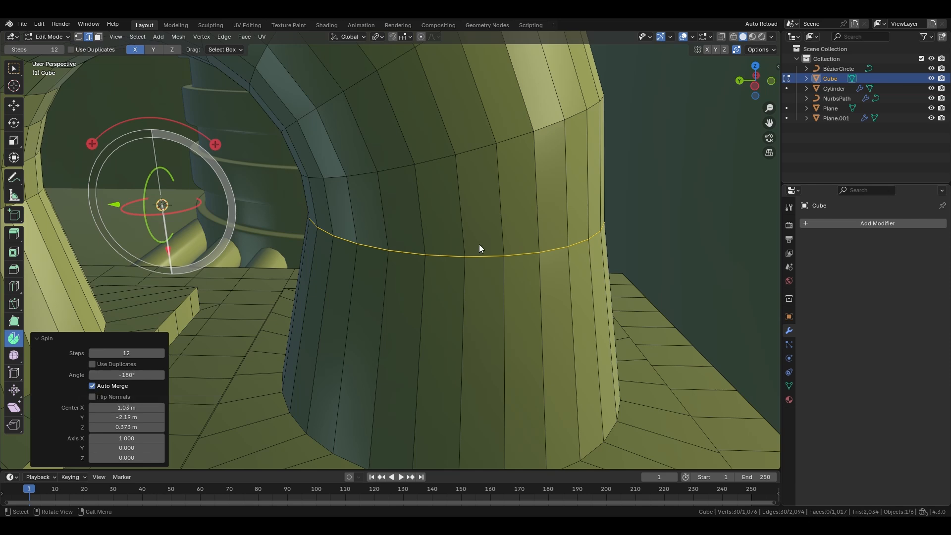
- Try to move the arch's end ring along Z to test whether it is joined to the stub's rim
{"action": "key", "text": "1"}
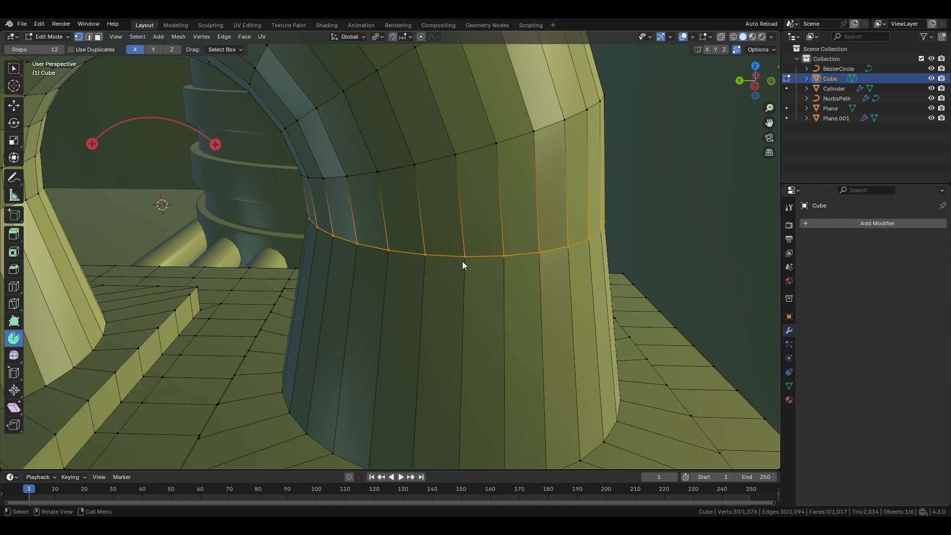
{"action": "scroll", "coordinate": [570, 281], "scroll_direction": "up", "scroll_amount": 5}
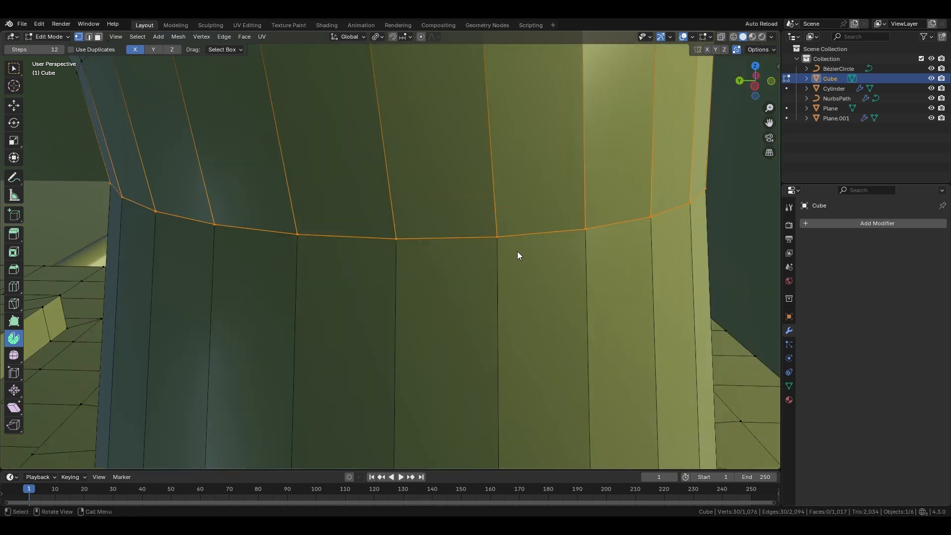
{"action": "key", "text": "g"}
{"action": "key", "text": "z"}
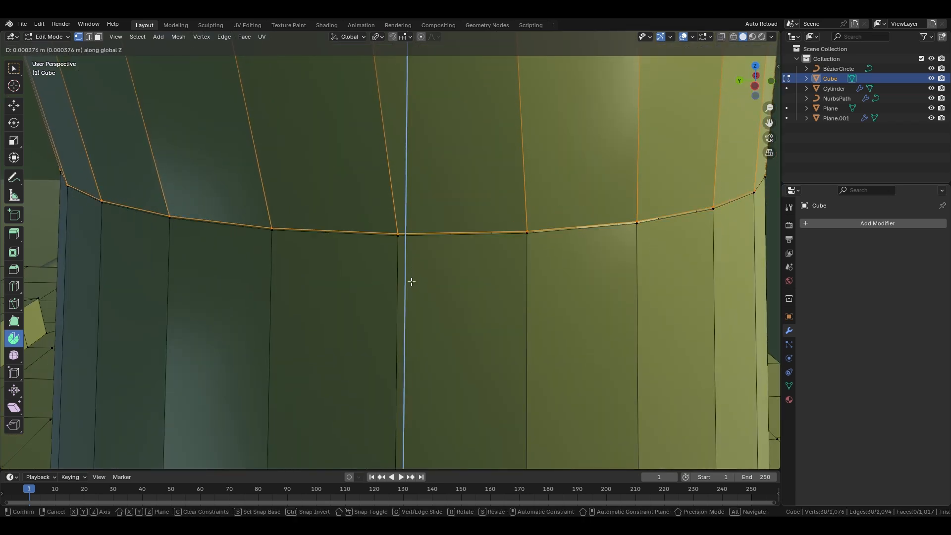
{"action": "left_click", "coordinate": [411, 282]}
- Merge all the block's vertices by distance at 0.0001 m, recalculate its normals outward, and clear the selection
{"action": "key", "text": "a"}
{"action": "key", "text": "m"}
{"action": "left_click", "coordinate": [432, 226]}
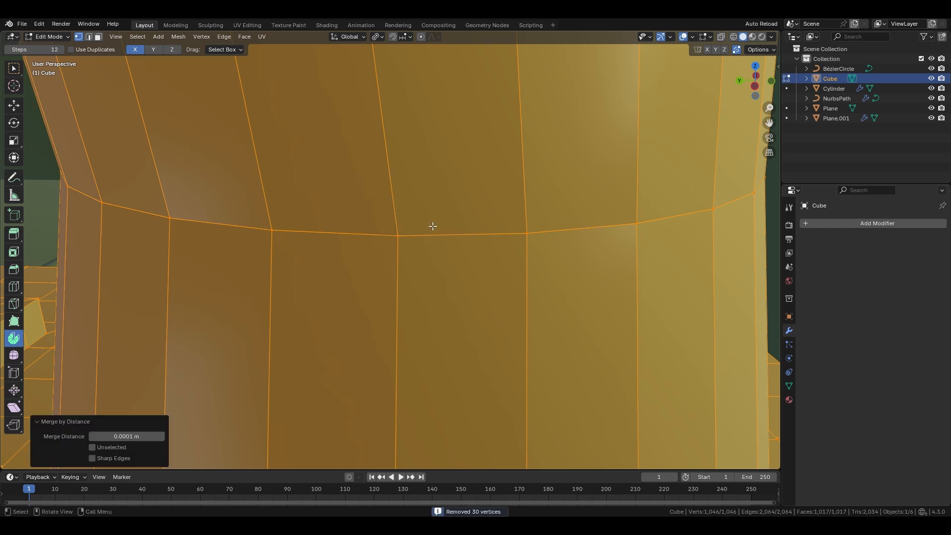
{"action": "scroll", "coordinate": [417, 228], "scroll_direction": "down", "scroll_amount": 7}
{"action": "middle_click_drag", "start_coordinate": [417, 228], "coordinate": [223, 226]}
{"action": "middle_click_drag", "start_coordinate": [546, 216], "coordinate": [442, 269]}
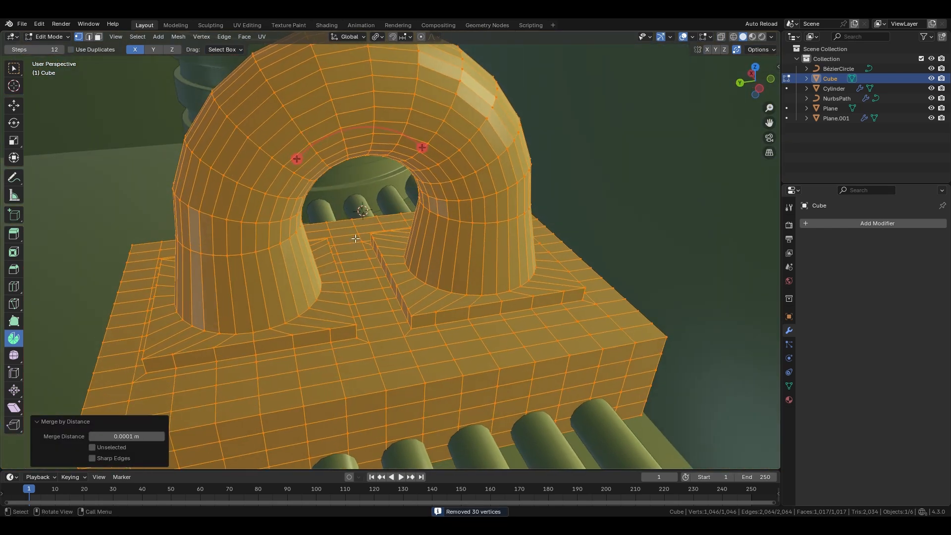
{"action": "key", "text": "shift+n"}
{"action": "key", "text": "2"}
{"action": "key", "text": "alt+a"}
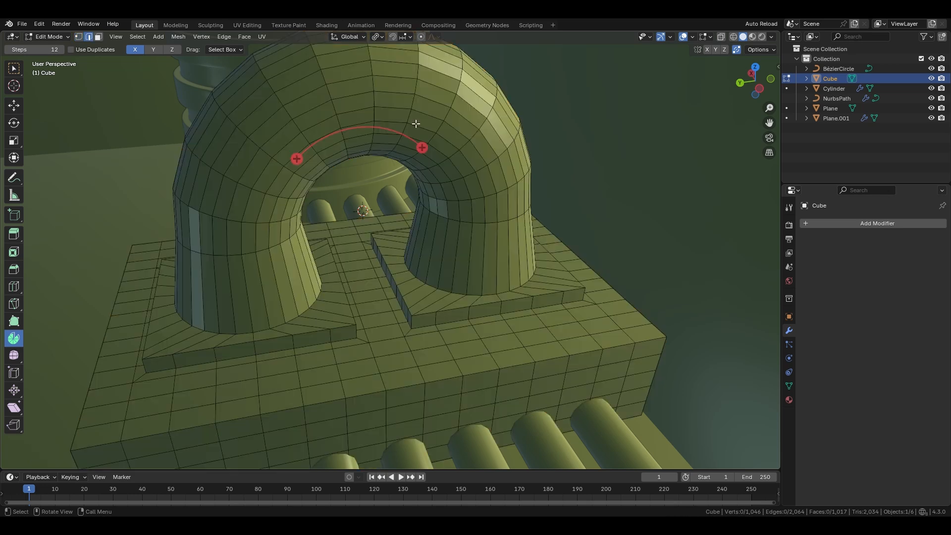
- Select all of the block's edges sharper than 30° and bevel them
{"action": "left_click", "coordinate": [131, 40]}
{"action": "left_click", "coordinate": [164, 204]}
{"action": "middle_click_drag", "start_coordinate": [293, 303], "coordinate": [475, 247], "text": "shift"}
{"action": "scroll", "coordinate": [424, 263], "scroll_direction": "up", "scroll_amount": 2}
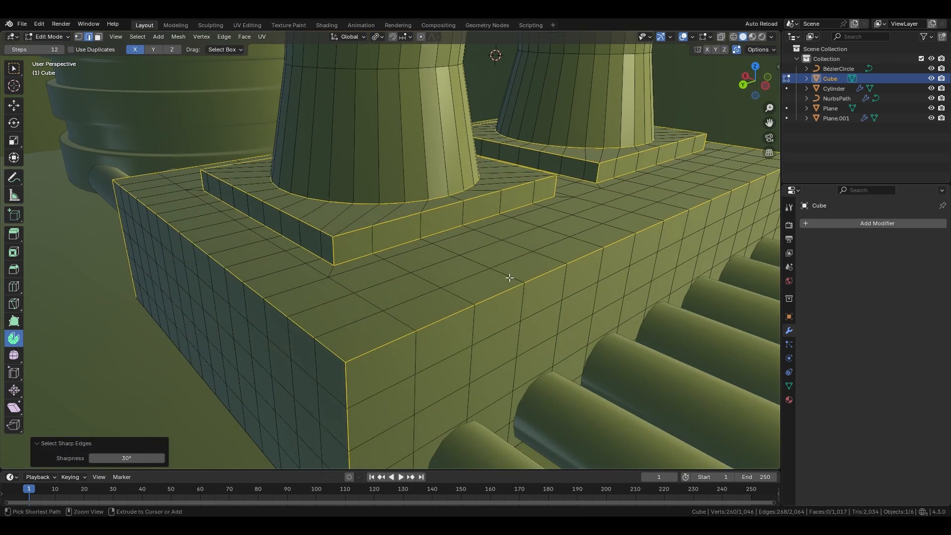
{"action": "key", "text": "ctrl+b"}
{"action": "left_click", "coordinate": [549, 294]}
{"action": "key", "text": "Tab"}
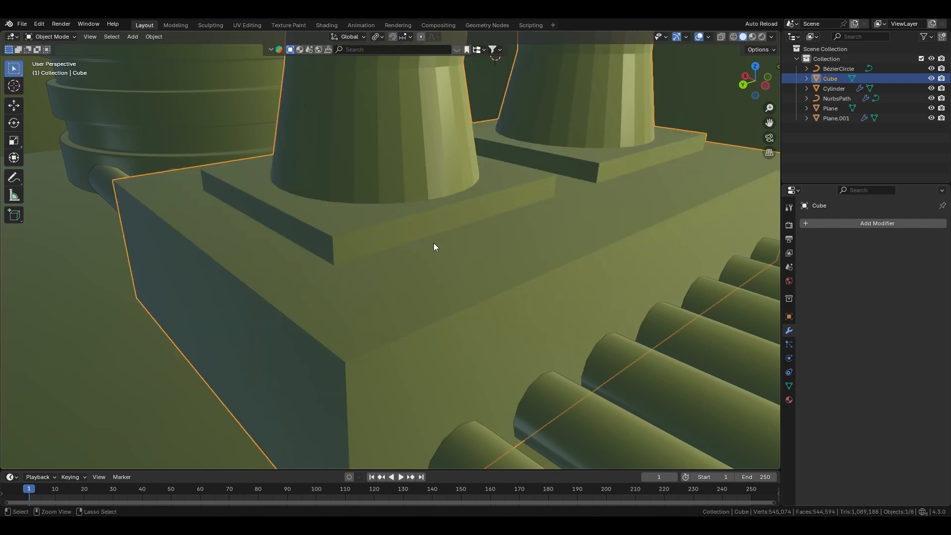
- Add a level 2 Subdivision modifier to the arch block and shade it smooth
{"action": "key", "text": "ctrl+2"}
{"action": "key", "text": "KP_Decimal"}
{"action": "middle_click_drag", "start_coordinate": [421, 236], "coordinate": [438, 243]}
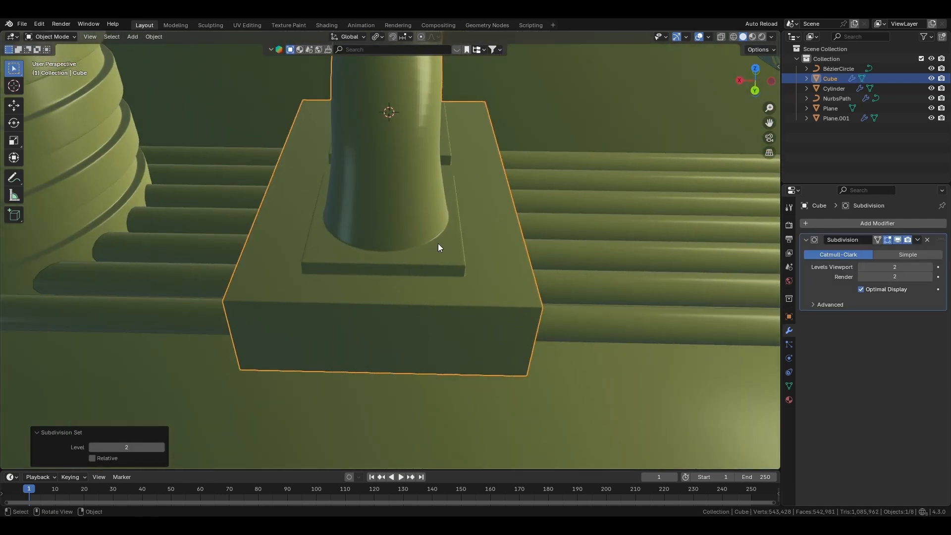
{"action": "right_click", "coordinate": [413, 151]}
{"action": "left_click", "coordinate": [405, 144]}
- Add a Mirror modifier to the arch block, copying it on X and Y across the tray plane
{"action": "middle_click_drag", "start_coordinate": [404, 145], "coordinate": [530, 206]}
{"action": "key", "text": "q"}
{"action": "left_click", "coordinate": [530, 206]}
{"action": "middle_click_drag", "start_coordinate": [435, 219], "coordinate": [416, 359]}
{"action": "left_click", "coordinate": [898, 346]}
{"action": "left_click", "coordinate": [364, 317]}
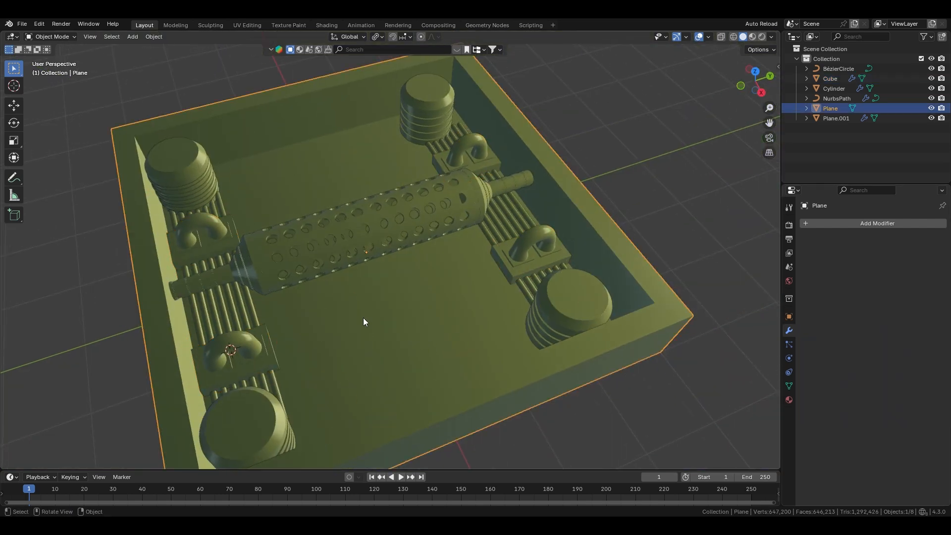
- Select the tray plane and snap the 3D cursor to its centre
{"action": "left_click", "coordinate": [483, 257]}
{"action": "middle_click_drag", "start_coordinate": [483, 258], "coordinate": [531, 258]}
{"action": "left_click", "coordinate": [531, 258]}
{"action": "key", "text": "shift+s"}
{"action": "left_click", "coordinate": [522, 358]}
- Add a cube at the tray's centre and move its geometry about -1.67 m along X, beside the perforated cylinder
{"action": "middle_click_drag", "start_coordinate": [481, 222], "coordinate": [495, 250]}
{"action": "key", "text": "shift+a"}
{"action": "mouse_move", "coordinate": [504, 168]}
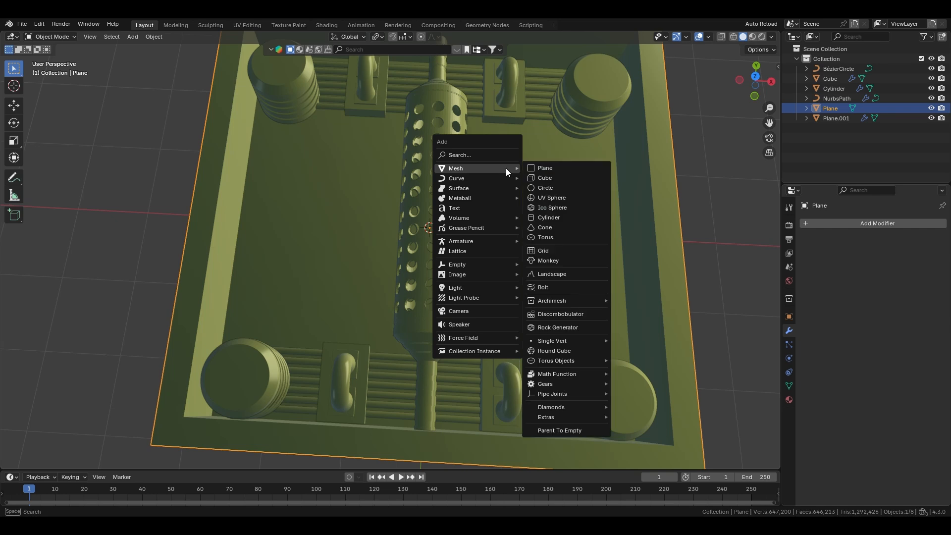
{"action": "left_click", "coordinate": [534, 176]}
{"action": "key", "text": "Tab"}
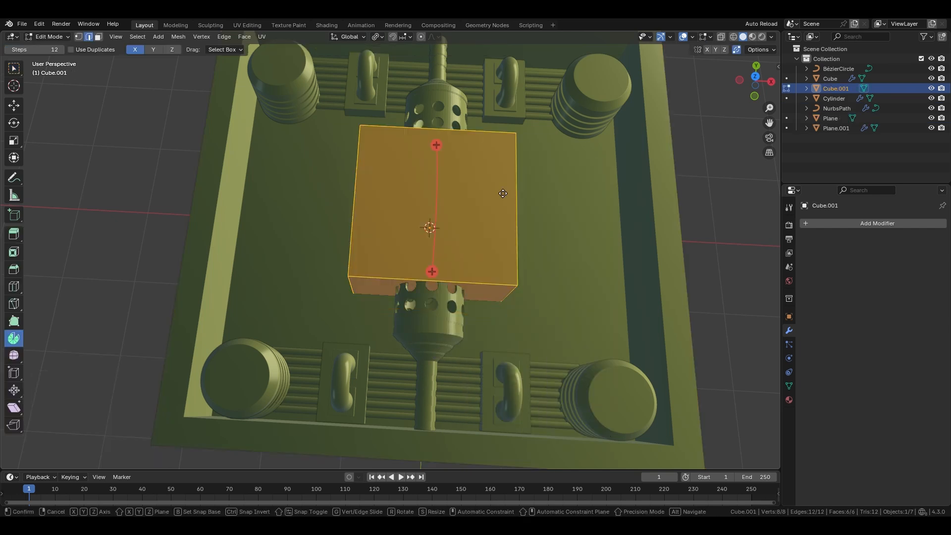
{"action": "key", "text": "g"}
{"action": "key", "text": "y"}
{"action": "key", "text": "x"}
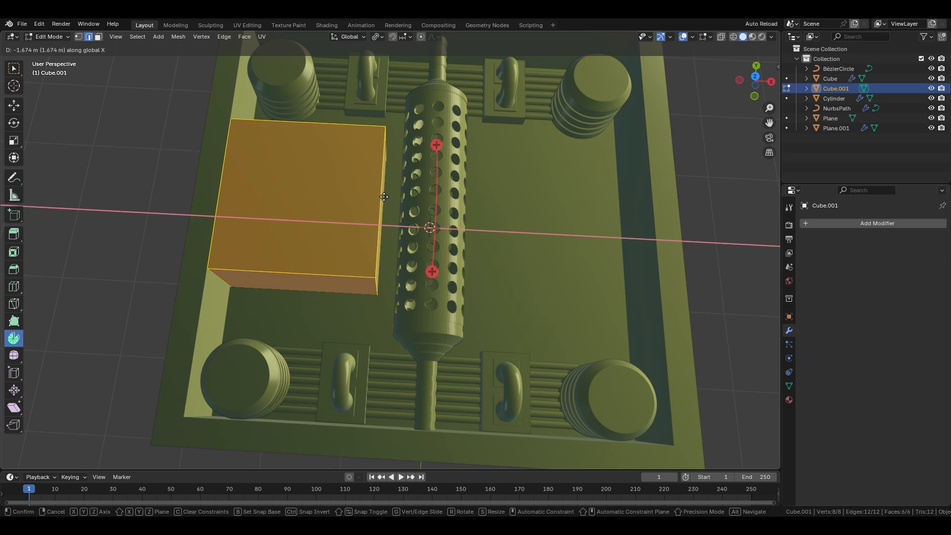
{"action": "left_click", "coordinate": [388, 197]}
- Raise the cube's bottom face along Z to the tray floor and delete that face
{"action": "key", "text": "3"}
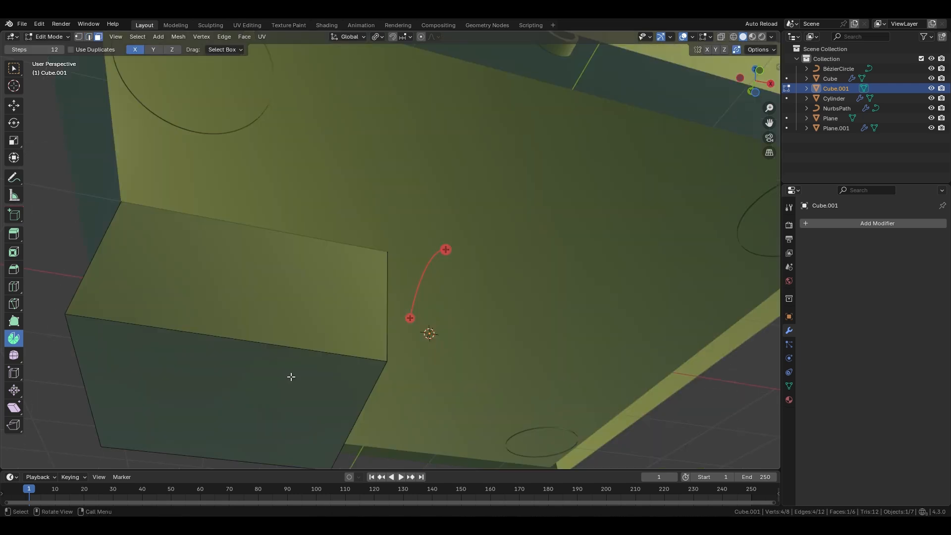
{"action": "left_click", "coordinate": [290, 376]}
{"action": "key", "text": "g"}
{"action": "key", "text": "z"}
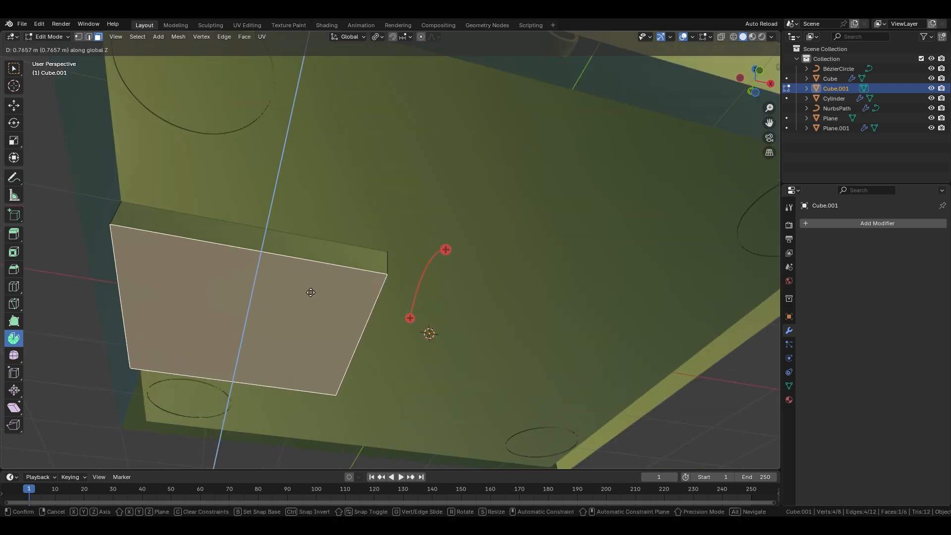
{"action": "left_click", "coordinate": [324, 252]}
{"action": "key", "text": "x"}
{"action": "left_click", "coordinate": [325, 250]}
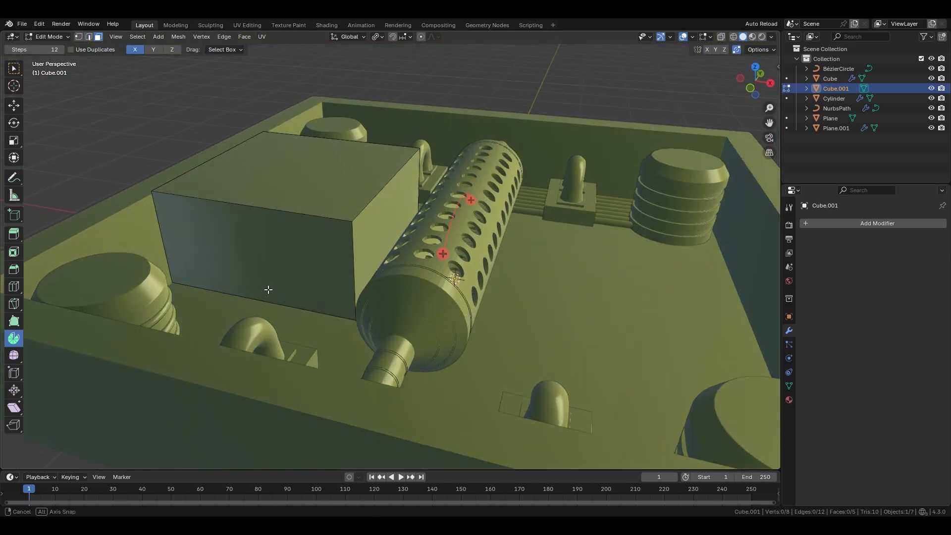
- Lower the box's top face by about 0.13 m along Z
{"action": "middle_click_drag", "start_coordinate": [268, 287], "coordinate": [399, 252]}
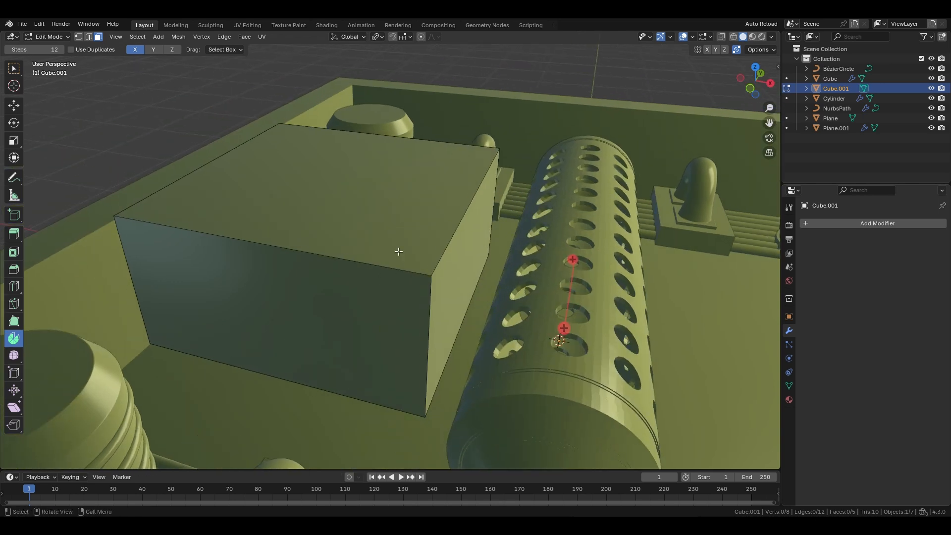
{"action": "left_click", "coordinate": [399, 252]}
{"action": "key", "text": "g"}
{"action": "key", "text": "z"}
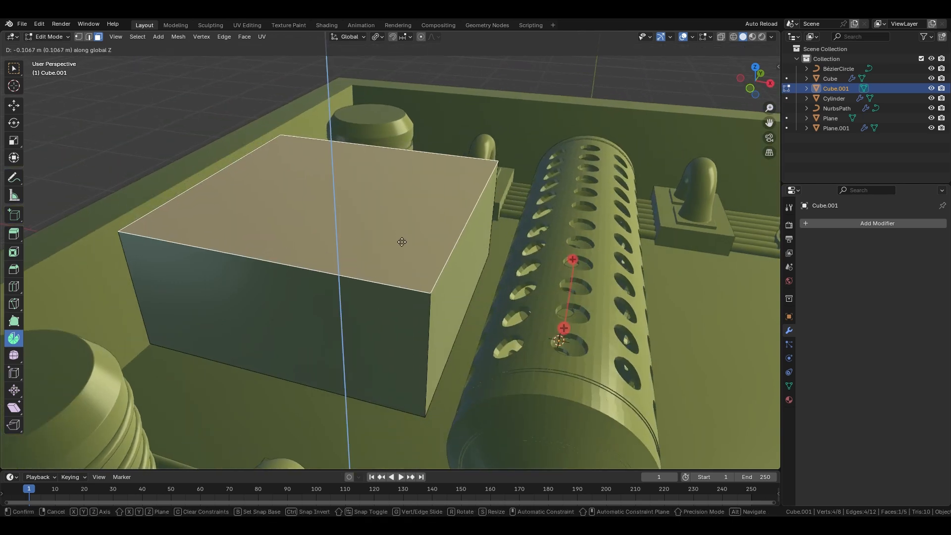
{"action": "left_click", "coordinate": [340, 282]}
- Add 14 evenly spaced loop cuts across the box's X direction and 10 across its Y direction
{"action": "key", "text": "ctrl+r"}
{"action": "scroll", "coordinate": [340, 283], "scroll_direction": "up", "scroll_amount": 13}
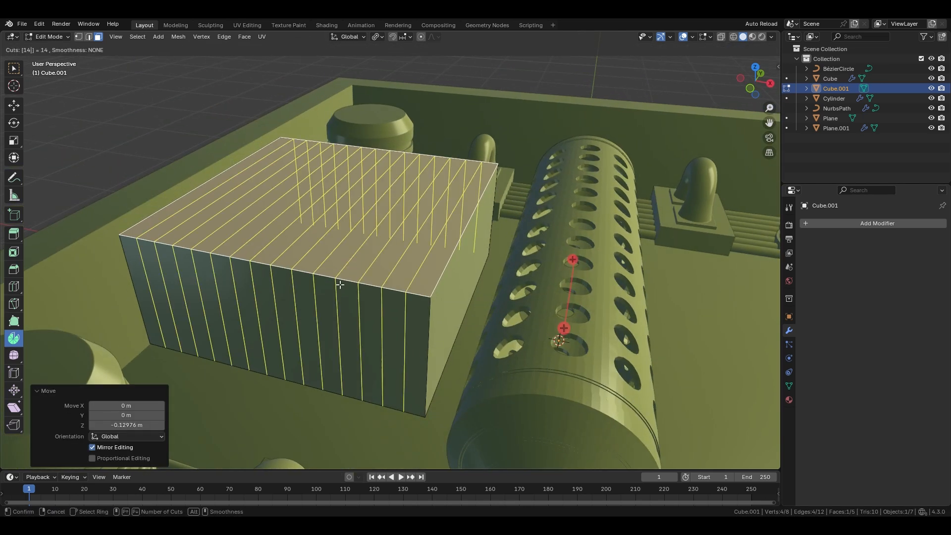
{"action": "left_click", "coordinate": [340, 285]}
{"action": "right_click", "coordinate": [340, 285]}
{"action": "key", "text": "ctrl+r"}
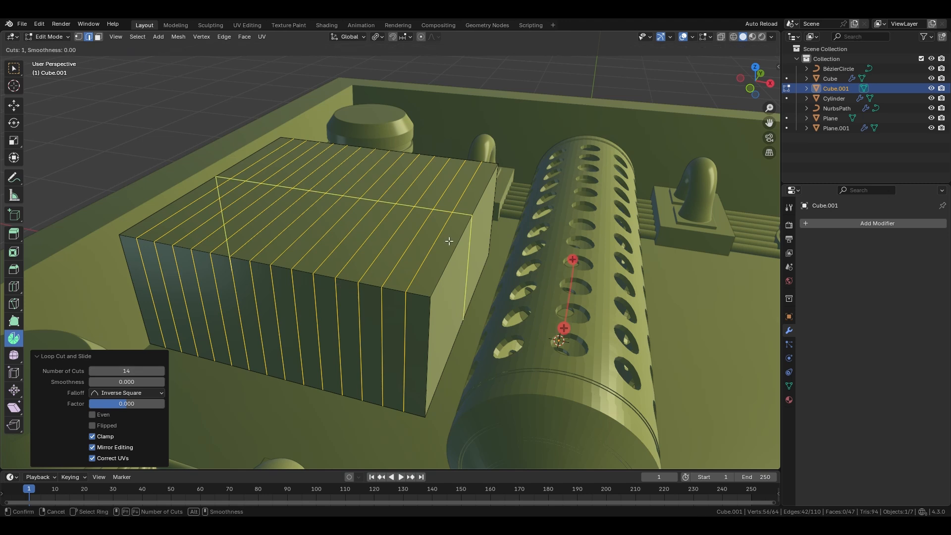
{"action": "scroll", "coordinate": [448, 241], "scroll_direction": "up", "scroll_amount": 9}
{"action": "left_click", "coordinate": [448, 241]}
{"action": "right_click", "coordinate": [449, 242]}
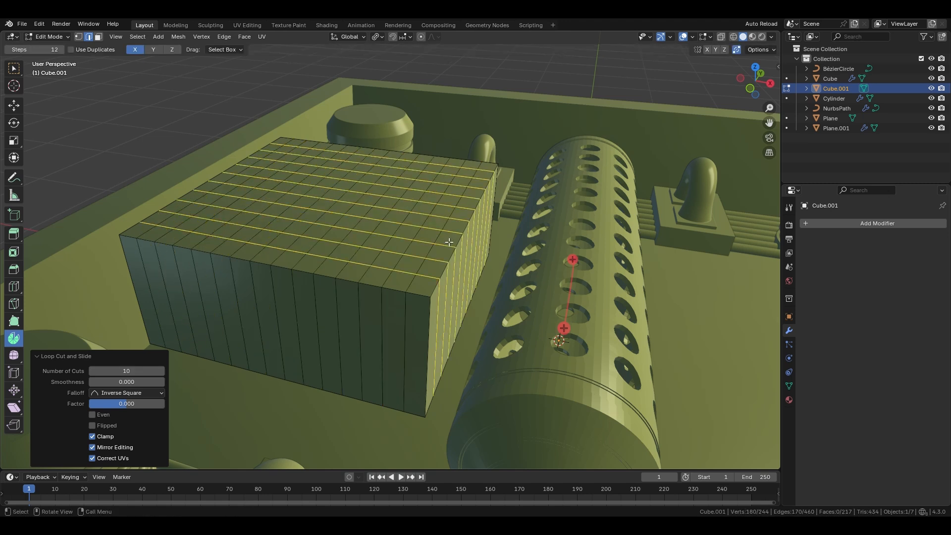
- Add 4 horizontal loop cuts around the box's height and subdivide the whole mesh with one cut
{"action": "key", "text": "ctrl+r"}
{"action": "type", "text": "4"}
{"action": "mouse_move", "coordinate": [449, 242]}
{"action": "middle_mouse_down"}
{"action": "mouse_move", "coordinate": [472, 218]}
{"action": "mouse_move", "coordinate": [436, 230]}
{"action": "middle_mouse_up"}
{"action": "left_click", "coordinate": [453, 297]}
{"action": "right_click", "coordinate": [453, 297]}
{"action": "key", "text": "a"}
{"action": "right_click", "coordinate": [436, 229]}
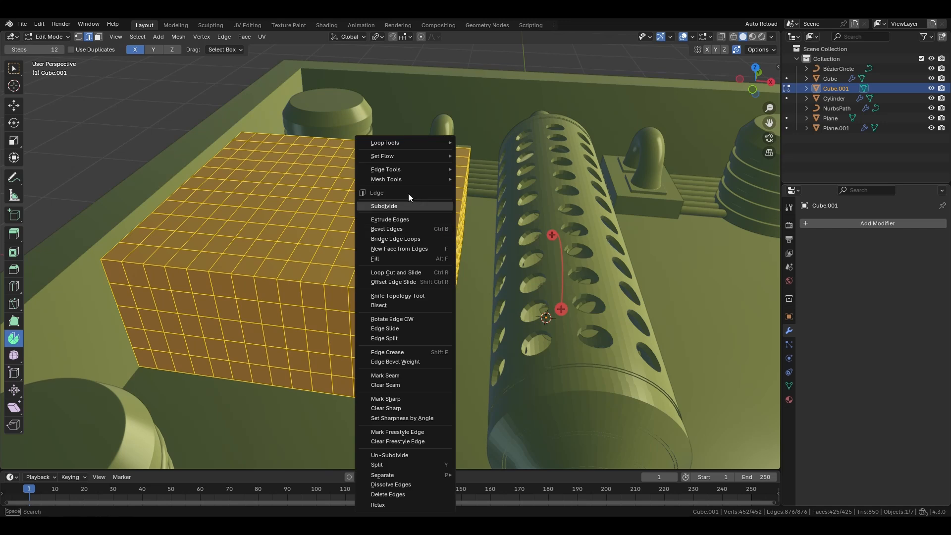
{"action": "left_click", "coordinate": [408, 206]}
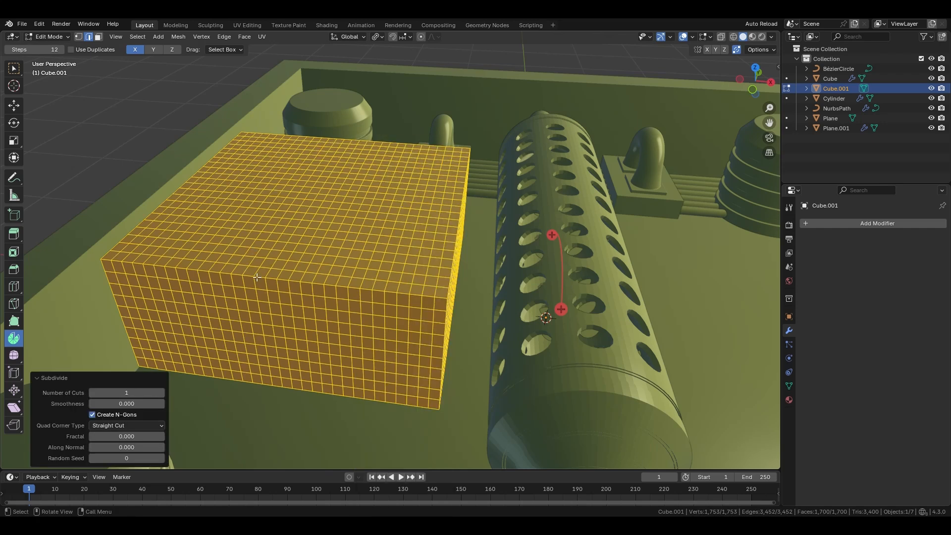
- Isolate the gridded box in local view and return to editing its mesh
{"action": "scroll", "coordinate": [351, 419], "scroll_direction": "up", "scroll_amount": 2}
{"action": "scroll", "coordinate": [368, 408], "scroll_direction": "down", "scroll_amount": 1}
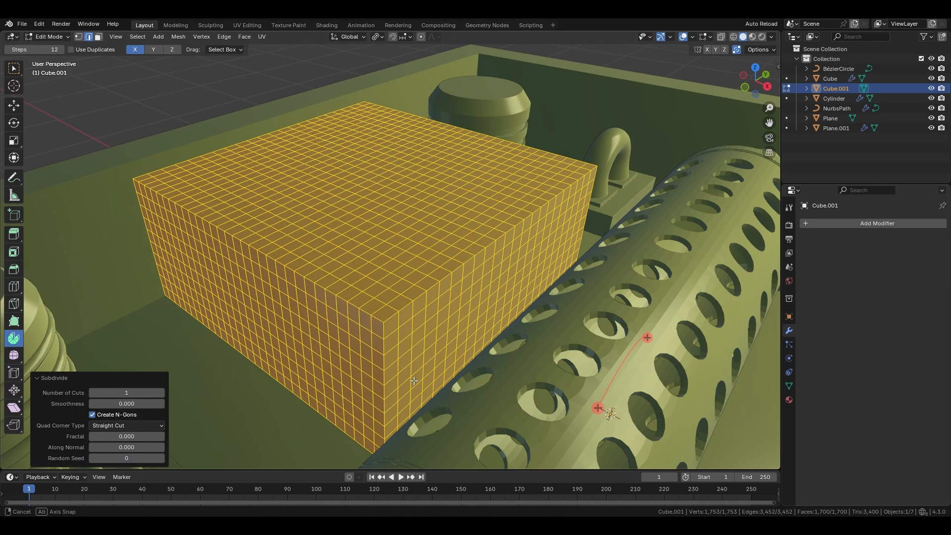
{"action": "key", "text": "Tab"}
{"action": "key", "text": "KP_Divide"}
{"action": "key", "text": "Tab"}
{"action": "middle_click_drag", "start_coordinate": [609, 242], "coordinate": [560, 220]}
- Inset three 6-by-6 face regions, one column apart, by about 0.035 m on the box's side that faced the cylinder
{"action": "left_click", "coordinate": [629, 166]}
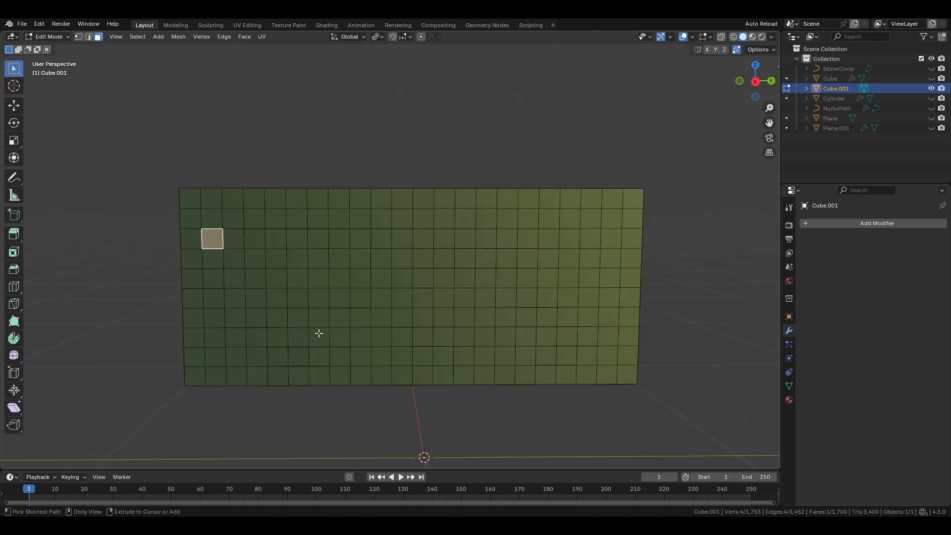
{"action": "left_click", "coordinate": [319, 333], "text": "ctrl+shift"}
{"action": "left_click", "coordinate": [366, 238], "text": "shift"}
{"action": "left_click", "coordinate": [470, 336], "text": "ctrl+shift"}
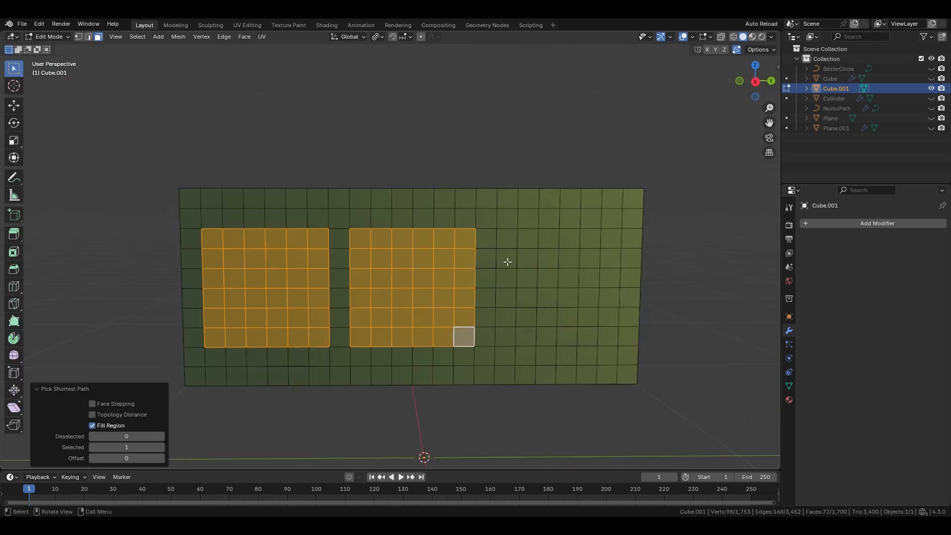
{"action": "left_click", "coordinate": [606, 336], "text": "ctrl+shift"}
{"action": "key", "text": "i"}
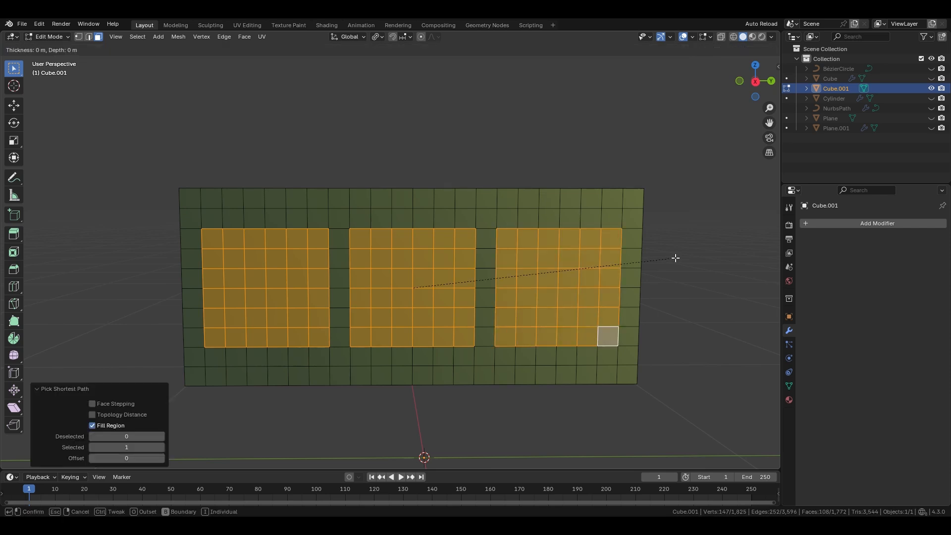
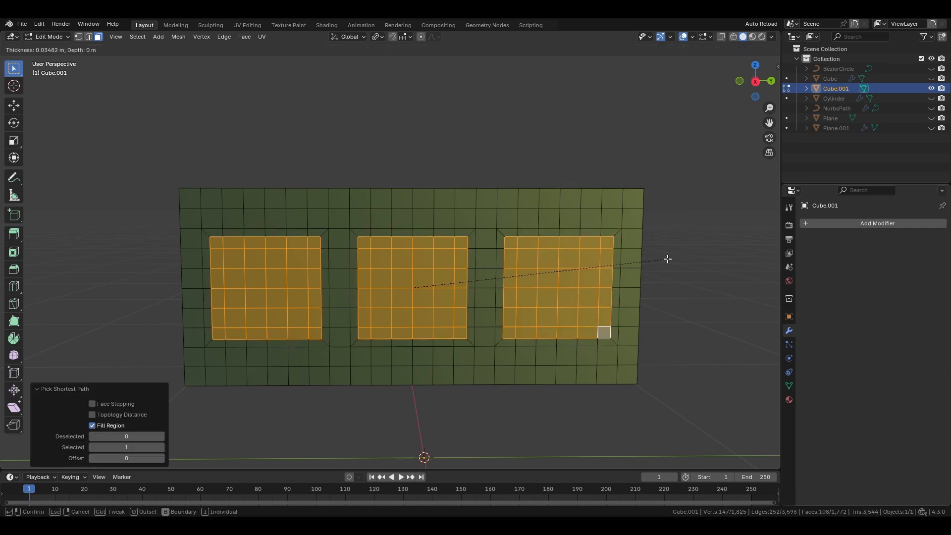
{"action": "left_click", "coordinate": [668, 259]}
- Shape the three inset regions into flat, regular circles with LoopTools Circle and scale them to about 0.877
{"action": "right_click", "coordinate": [481, 139]}
{"action": "mouse_move", "coordinate": [482, 139]}
{"action": "left_click", "coordinate": [534, 99]}
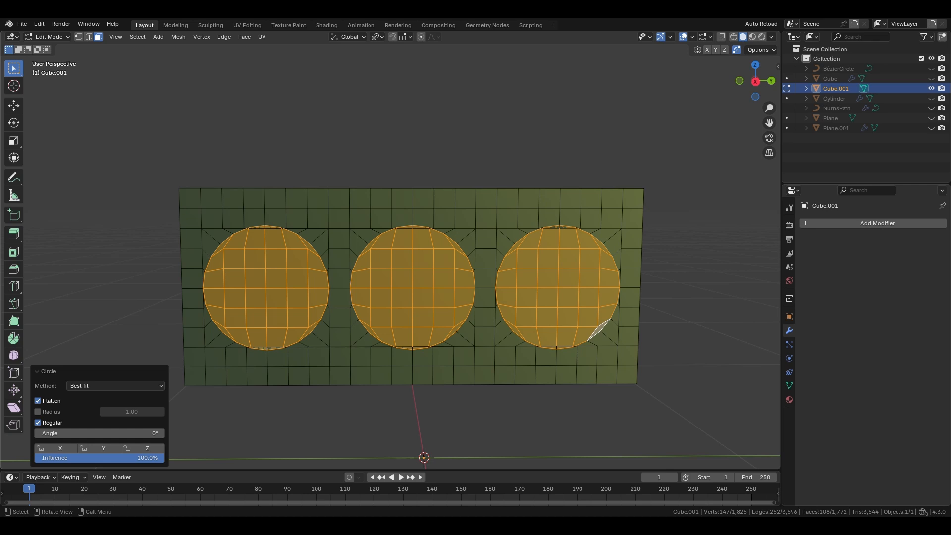
{"action": "key", "text": "s"}
{"action": "left_click", "coordinate": [627, 219]}
- Extrude the three circular regions about 2.04 m inward through the box, using X-ray display to see the depth
{"action": "middle_click_drag", "start_coordinate": [626, 219], "coordinate": [434, 256]}
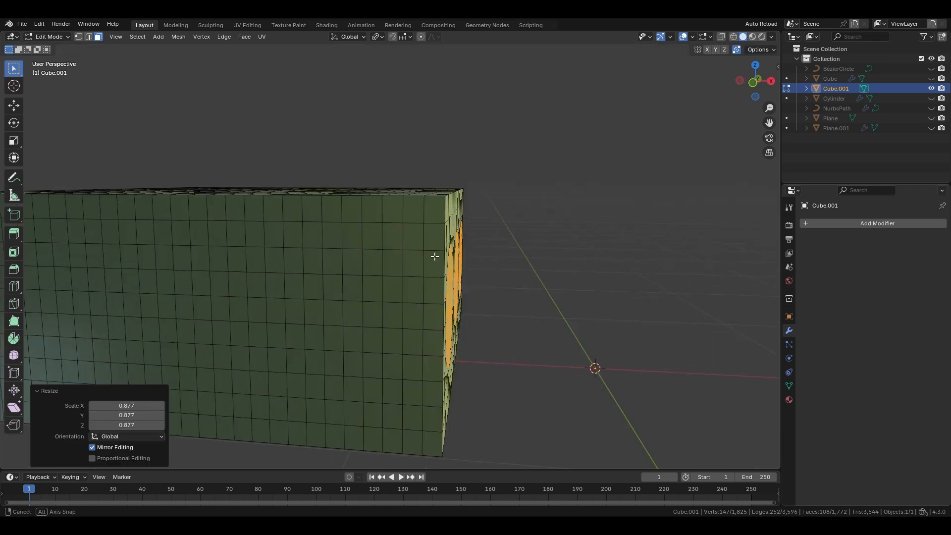
{"action": "key", "text": "alt+z"}
{"action": "middle_click_drag", "start_coordinate": [346, 236], "coordinate": [517, 241]}
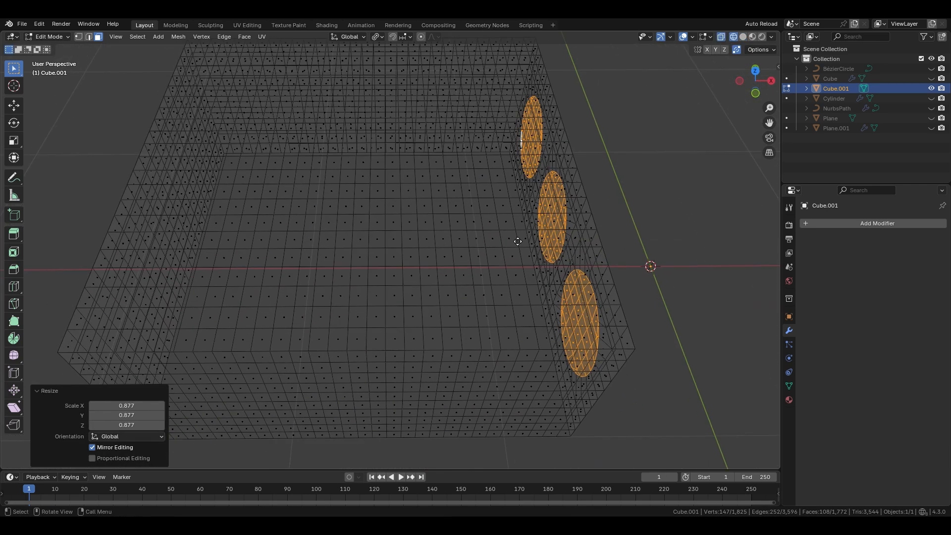
{"action": "key", "text": "e"}
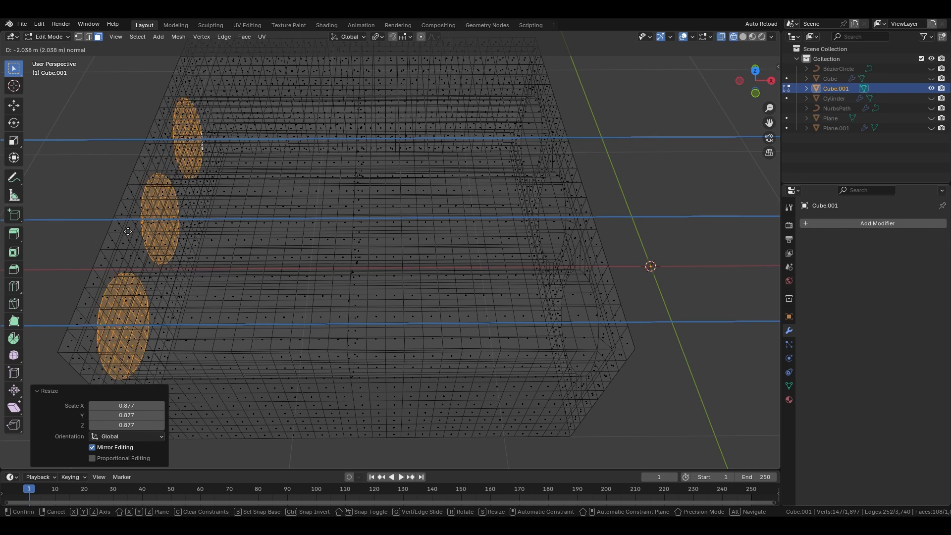
{"action": "left_click", "coordinate": [128, 232]}
- Expand the selection to the three extruded tubes, separate them into their own object, and turn off X-ray display
{"action": "key", "text": "ctrl+KP_Add"}
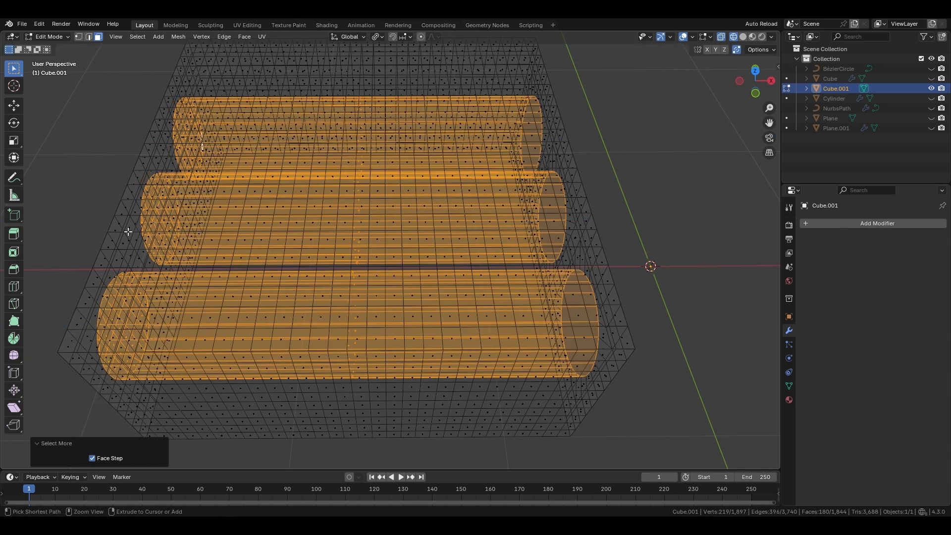
{"action": "key", "text": "p"}
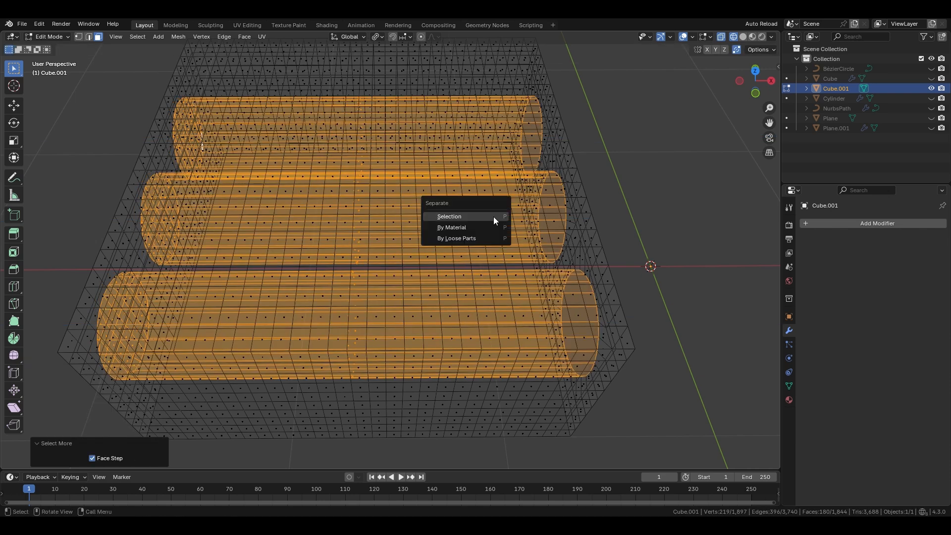
{"action": "left_click", "coordinate": [493, 216]}
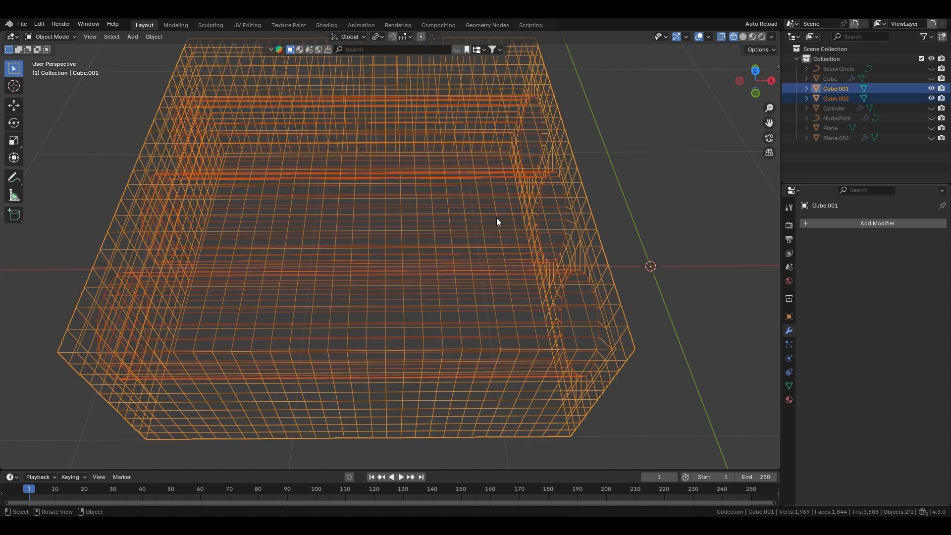
{"action": "key", "text": "Tab"}
{"action": "key", "text": "alt+z"}
- Add a Wireframe modifier followed by a Bevel modifier to the gridded box
{"action": "middle_click_drag", "start_coordinate": [497, 218], "coordinate": [484, 243]}
{"action": "key", "text": "q"}
{"action": "left_click", "coordinate": [459, 320]}
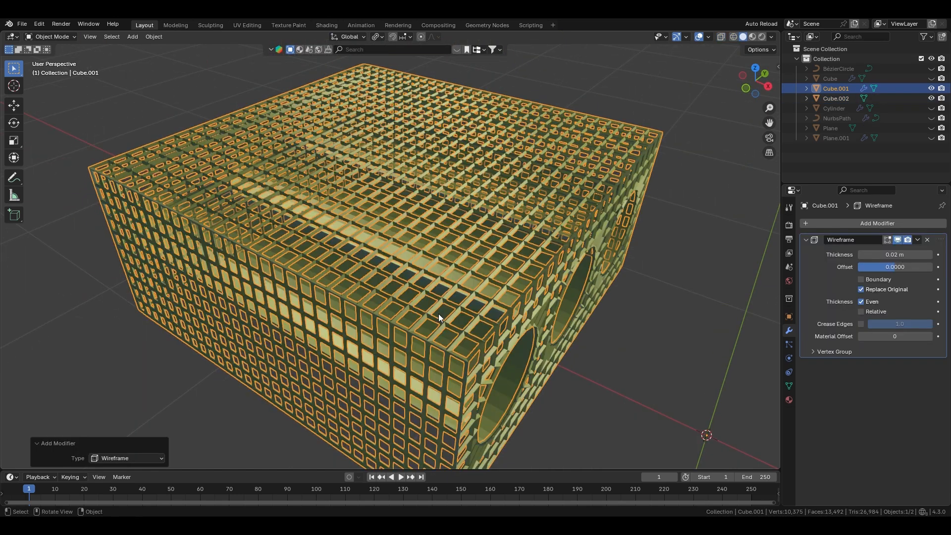
{"action": "middle_click_drag", "start_coordinate": [438, 314], "coordinate": [551, 224]}
{"action": "key", "text": "q"}
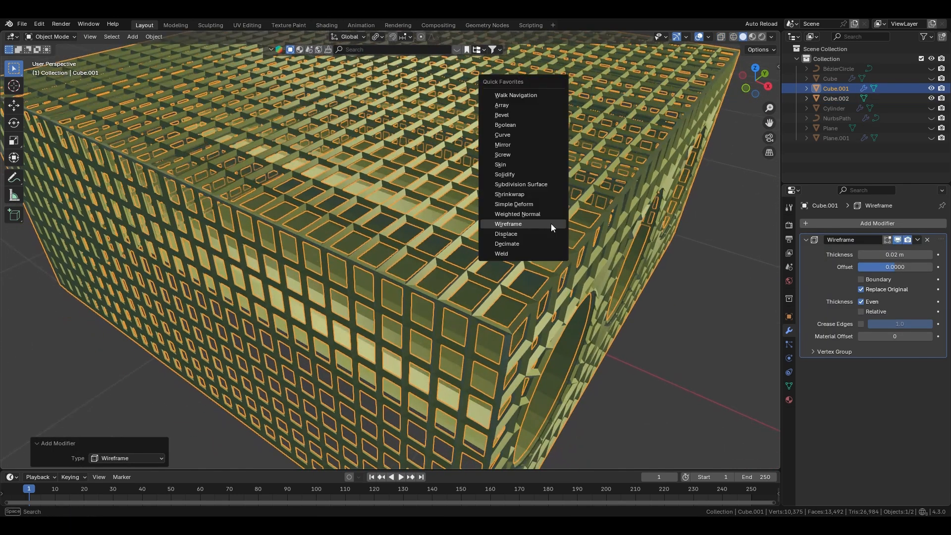
{"action": "left_click", "coordinate": [501, 115]}
{"action": "middle_click_drag", "start_coordinate": [649, 297], "coordinate": [616, 304]}
{"action": "scroll", "coordinate": [616, 303], "scroll_direction": "up", "scroll_amount": 3}
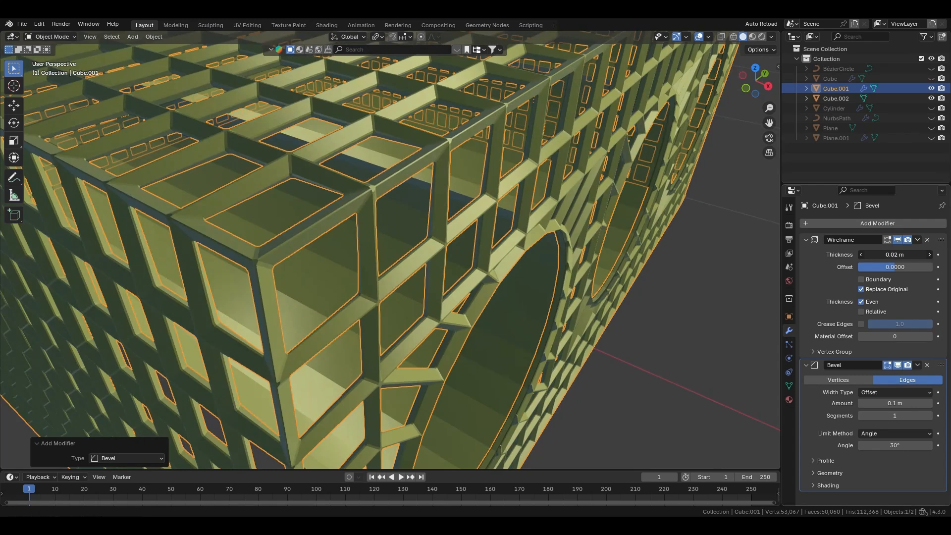
- Set the box's Wireframe modifier thickness to 0.015 m
{"action": "scroll", "coordinate": [616, 277], "scroll_direction": "up", "scroll_amount": 2}
{"action": "left_click", "coordinate": [900, 254]}
{"action": "type", "text": "0.01"}
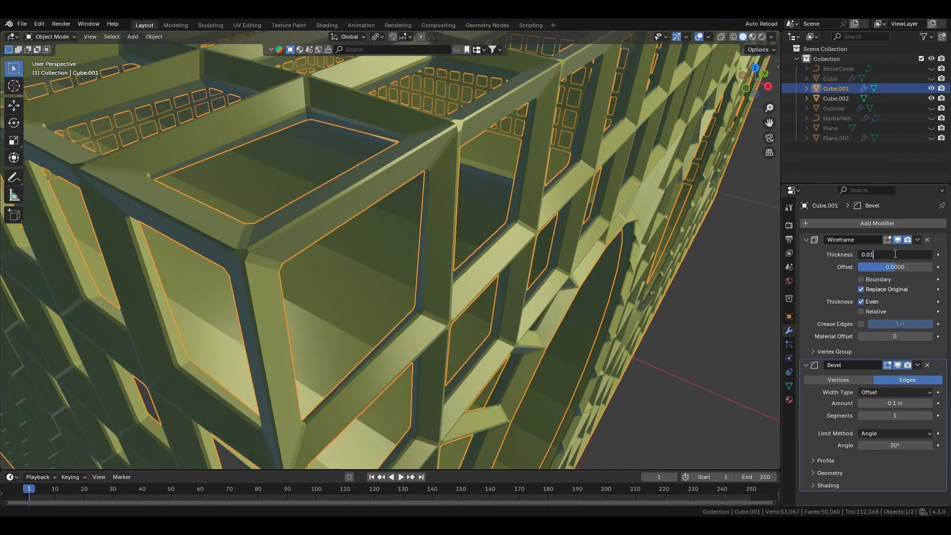
{"action": "type", "text": "5"}
{"action": "key", "text": "Return"}
- Change the viewport shading MatCap from the green material to a matte brown clay one
{"action": "middle_click_drag", "start_coordinate": [163, 278], "coordinate": [228, 293]}
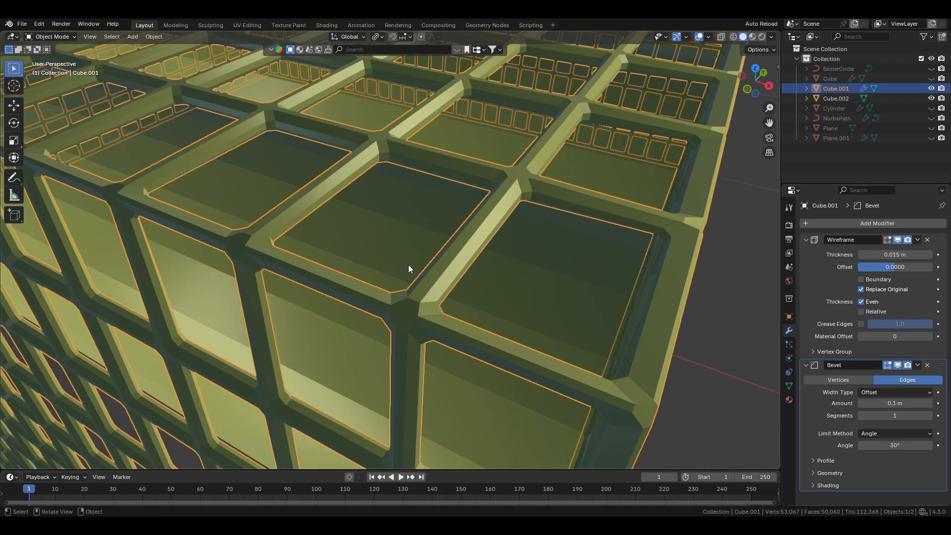
{"action": "left_click", "coordinate": [771, 37]}
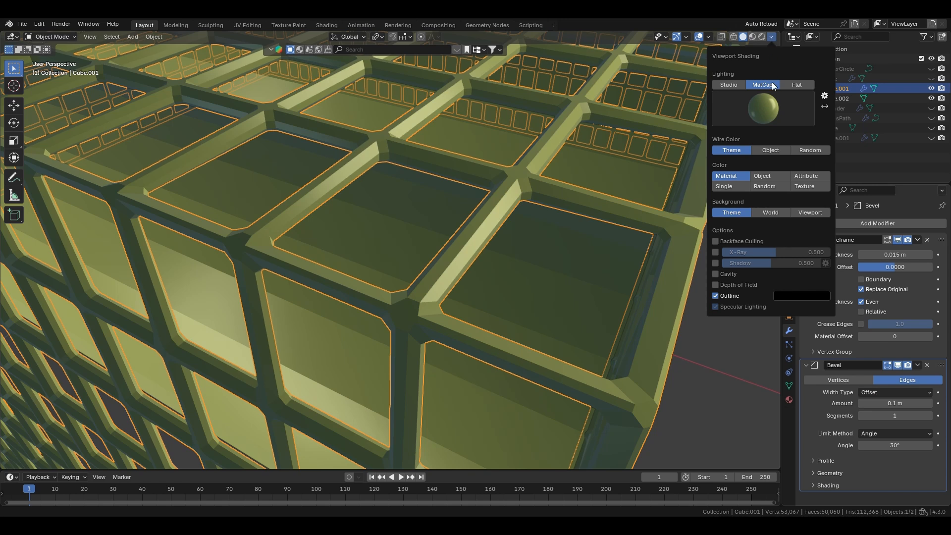
{"action": "left_click", "coordinate": [764, 119]}
{"action": "left_click", "coordinate": [602, 145]}
- Try the lattice box's Bevel modifier above the Wireframe modifier, and restore the order with Bevel below Wireframe
{"action": "mouse_move", "coordinate": [474, 161]}
{"action": "middle_mouse_down"}
{"action": "mouse_move", "coordinate": [397, 236]}
{"action": "mouse_move", "coordinate": [427, 280]}
{"action": "mouse_move", "coordinate": [458, 249]}
{"action": "mouse_move", "coordinate": [443, 234]}
{"action": "middle_mouse_up"}
{"action": "left_click_drag", "start_coordinate": [941, 366], "coordinate": [940, 229]}
{"action": "middle_click_drag", "start_coordinate": [549, 230], "coordinate": [453, 192]}
{"action": "left_click", "coordinate": [628, 225]}
{"action": "middle_click_drag", "start_coordinate": [629, 226], "coordinate": [579, 252]}
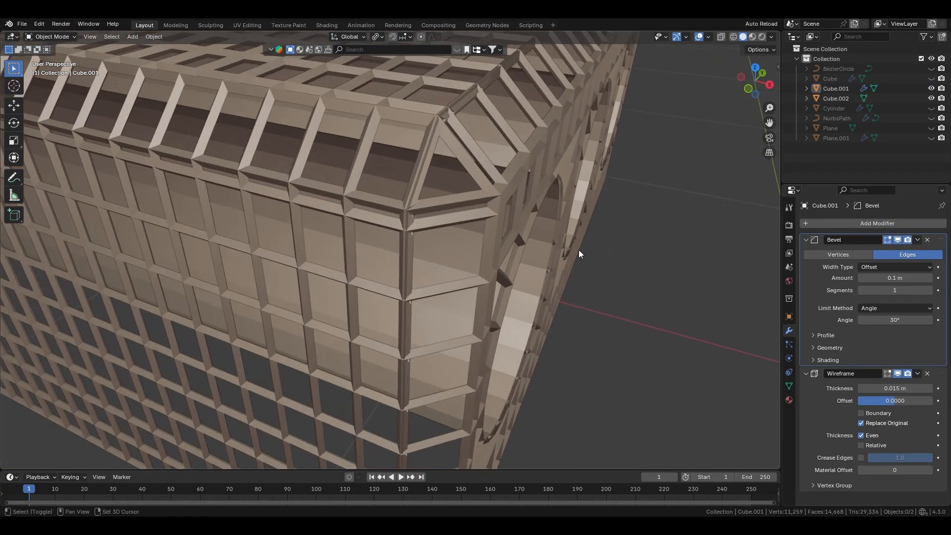
{"action": "scroll", "coordinate": [589, 263], "scroll_direction": "up", "scroll_amount": 2}
{"action": "left_click_drag", "start_coordinate": [940, 241], "coordinate": [941, 377]}
{"action": "scroll", "coordinate": [590, 193], "scroll_direction": "down", "scroll_amount": 1}
{"action": "middle_click_drag", "start_coordinate": [601, 192], "coordinate": [559, 200]}
- Select the three-tube object and isolate it by hiding all other objects
{"action": "left_click", "coordinate": [409, 289]}
{"action": "middle_click_drag", "start_coordinate": [409, 289], "coordinate": [497, 215]}
{"action": "key", "text": "shift+h"}
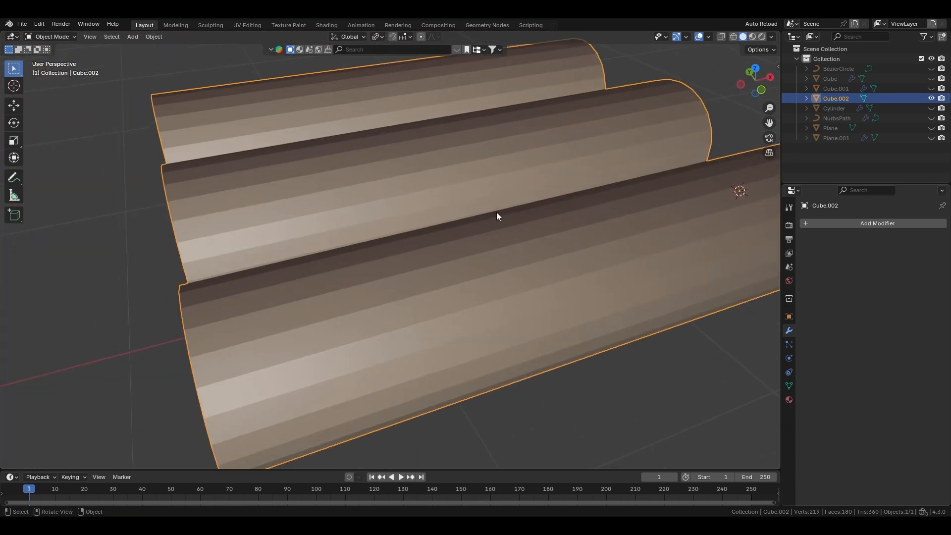
- Delete the gridded cap faces at the closed ends of all three tubes, using wireframe display to select them
{"action": "key", "text": "Tab"}
{"action": "scroll", "coordinate": [446, 240], "scroll_direction": "down", "scroll_amount": 3}
{"action": "key", "text": "shift+z"}
{"action": "middle_click_drag", "start_coordinate": [446, 240], "coordinate": [342, 226]}
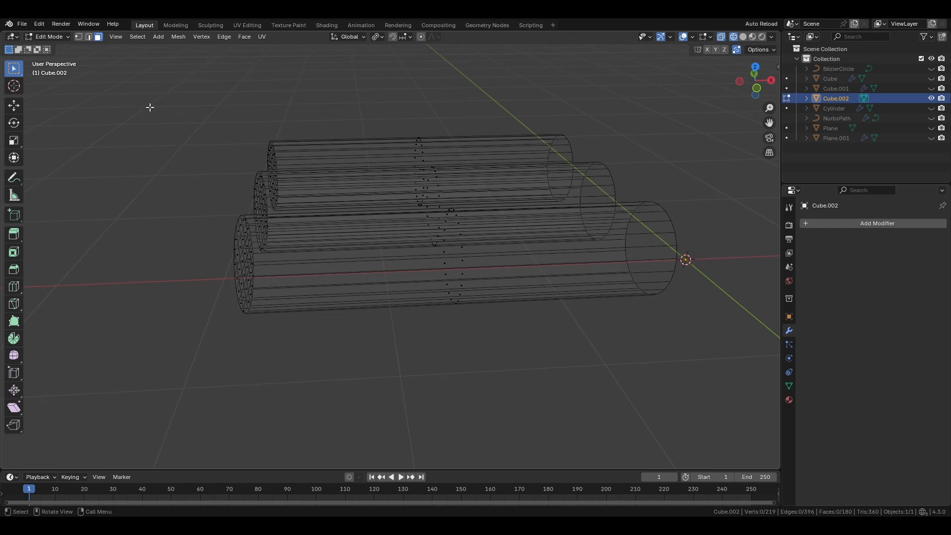
{"action": "left_click_drag", "start_coordinate": [148, 106], "coordinate": [346, 440]}
{"action": "key", "text": "x"}
{"action": "left_click", "coordinate": [333, 243]}
{"action": "key", "text": "shift+z"}
{"action": "middle_click_drag", "start_coordinate": [448, 246], "coordinate": [498, 268]}
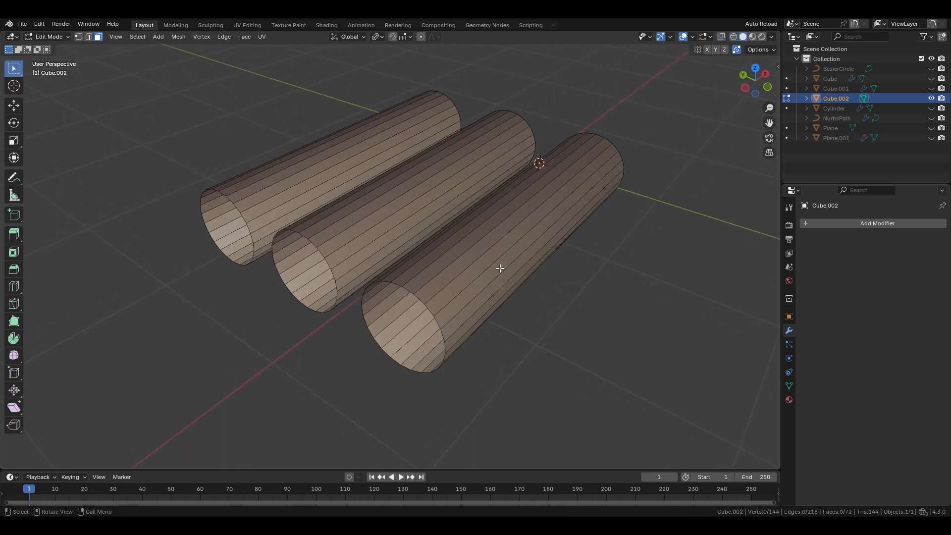
- Extrude the rim loops at the newly opened ends of all three tubes and scale them inward to about 0.593
{"action": "key", "text": "2"}
{"action": "left_click", "coordinate": [396, 358], "text": "alt"}
{"action": "left_click", "coordinate": [296, 298], "text": "alt+shift"}
{"action": "left_click", "coordinate": [216, 263], "text": "alt+shift"}
{"action": "key", "text": "e"}
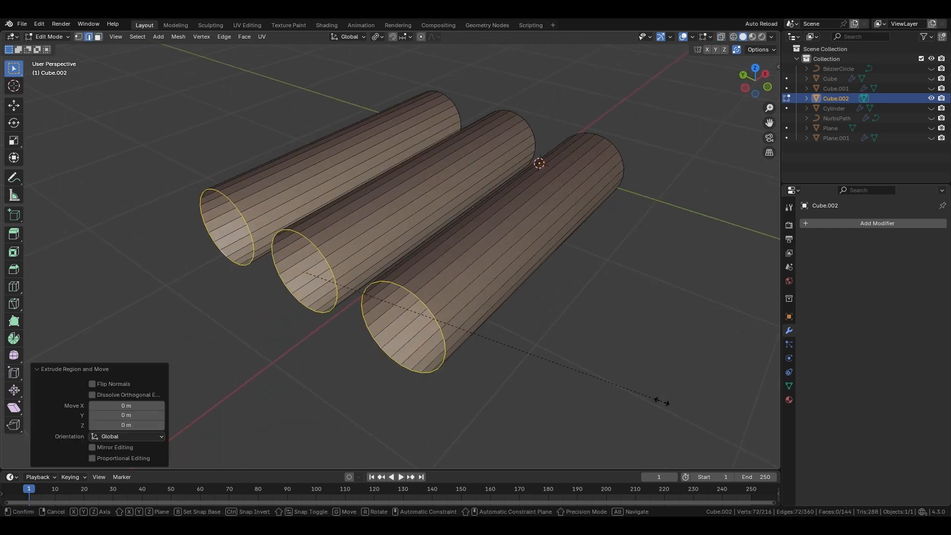
{"action": "key", "text": "s"}
{"action": "left_click", "coordinate": [506, 374]}
{"action": "scroll", "coordinate": [663, 396], "scroll_direction": "up", "scroll_amount": 2}
{"action": "middle_click_drag", "start_coordinate": [424, 433], "coordinate": [418, 374], "text": "shift"}
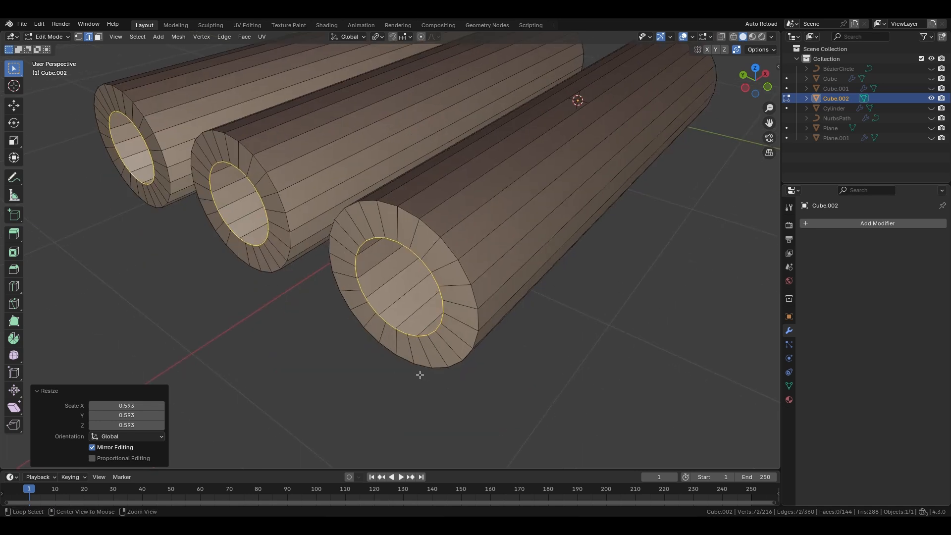
- Close the inner opening at that end of each of the three tubes with a Grid Fill of span 6
{"action": "left_click", "coordinate": [414, 340], "text": "alt"}
{"action": "key", "text": "ctrl+f"}
{"action": "key", "text": "g"}
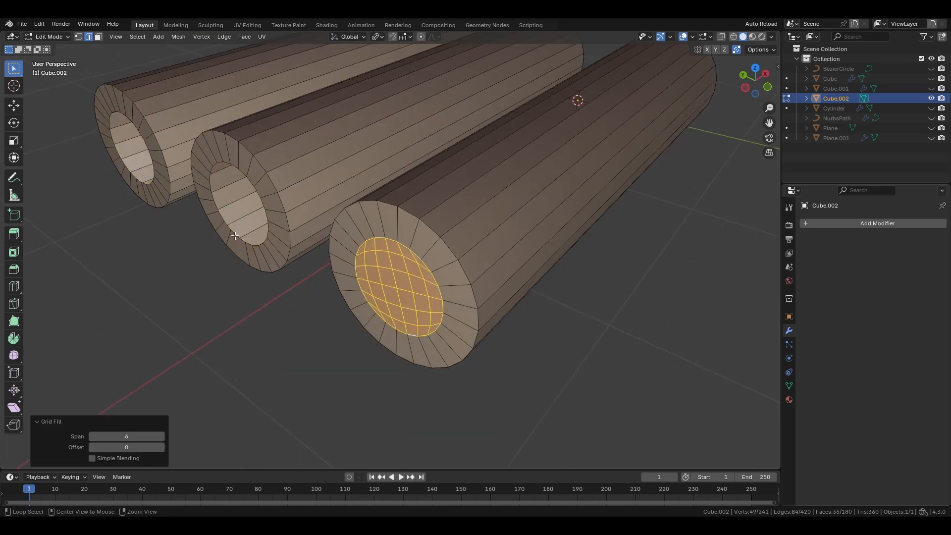
{"action": "left_click", "coordinate": [235, 236], "text": "alt"}
{"action": "key", "text": "ctrl+f"}
{"action": "left_click", "coordinate": [347, 248]}
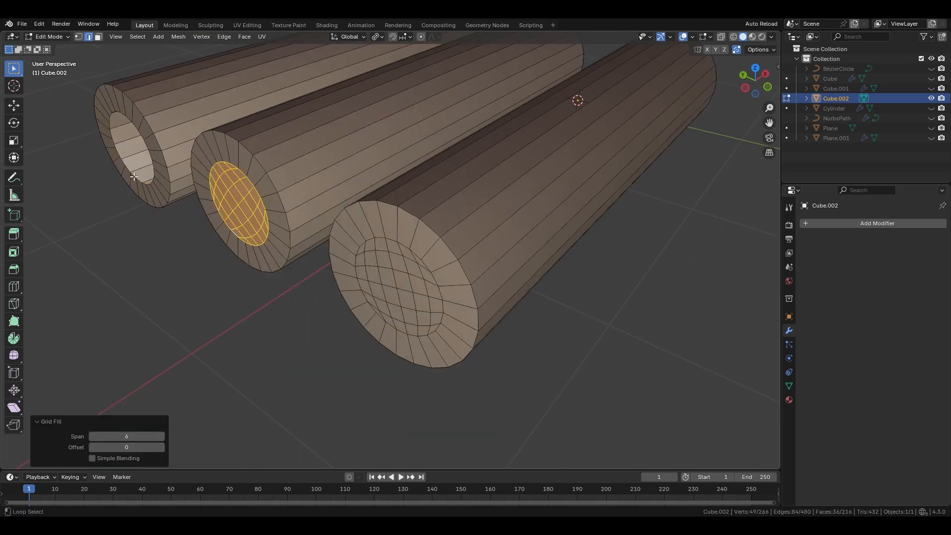
{"action": "left_click", "coordinate": [134, 177], "text": "alt"}
{"action": "key", "text": "ctrl+f"}
{"action": "left_click", "coordinate": [270, 156]}
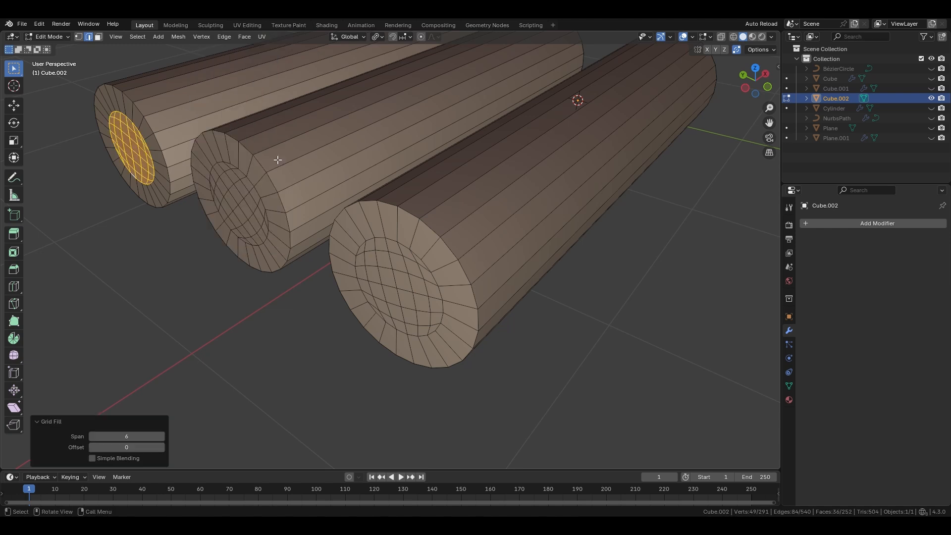
- Select the whole tube mesh and recalculate its normals to face outside
{"action": "left_click", "coordinate": [582, 339]}
{"action": "middle_click_drag", "start_coordinate": [580, 299], "coordinate": [492, 334]}
{"action": "scroll", "coordinate": [493, 333], "scroll_direction": "down", "scroll_amount": 2}
{"action": "key", "text": "a"}
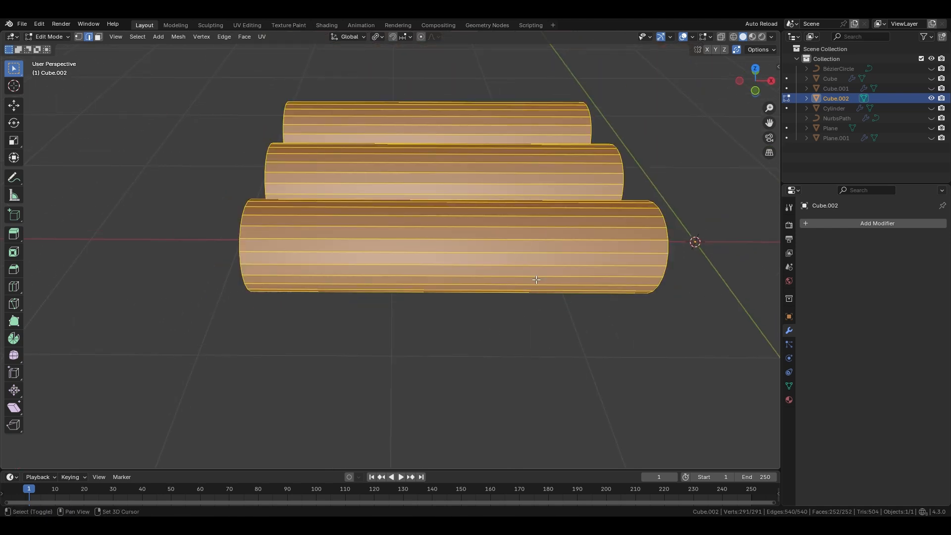
{"action": "key", "text": "shift+n"}
- Add four evenly spaced, centred loop cuts around each of the three tubes
{"action": "middle_click_drag", "start_coordinate": [536, 280], "coordinate": [435, 155]}
{"action": "key", "text": "ctrl+r"}
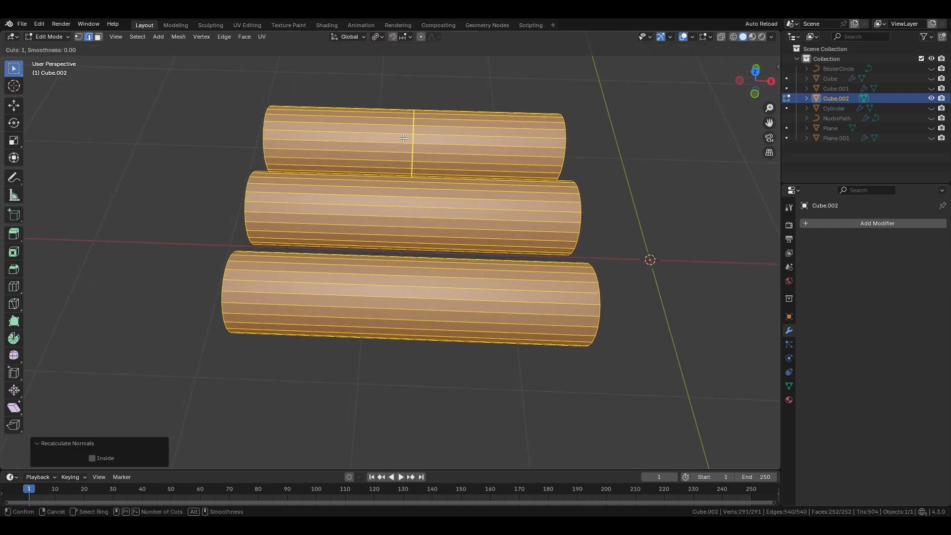
{"action": "scroll", "coordinate": [402, 138], "scroll_direction": "up", "scroll_amount": 3}
{"action": "left_click", "coordinate": [403, 138]}
{"action": "right_click", "coordinate": [403, 138]}
{"action": "key", "text": "ctrl+r"}
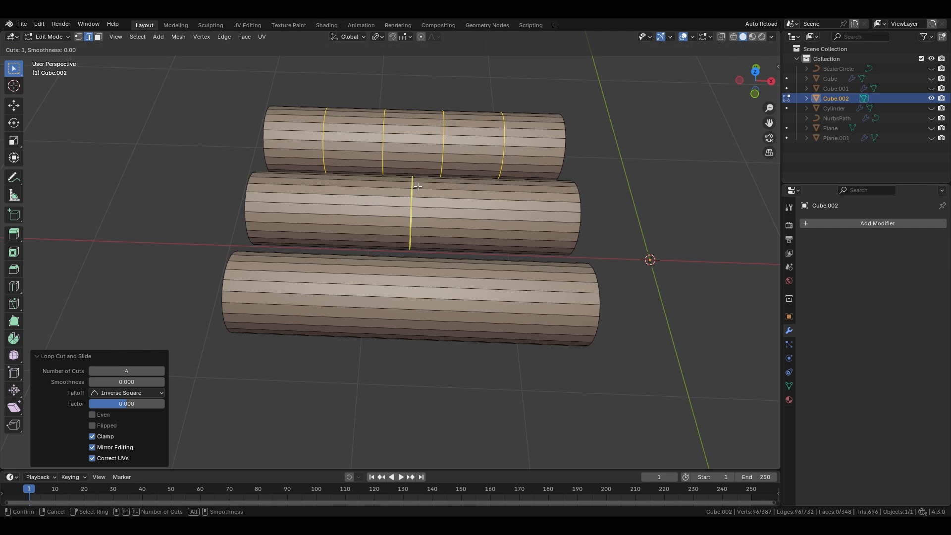
{"action": "scroll", "coordinate": [418, 187], "scroll_direction": "up", "scroll_amount": 3}
{"action": "left_click", "coordinate": [419, 189]}
{"action": "right_click", "coordinate": [419, 188]}
{"action": "key", "text": "ctrl+r"}
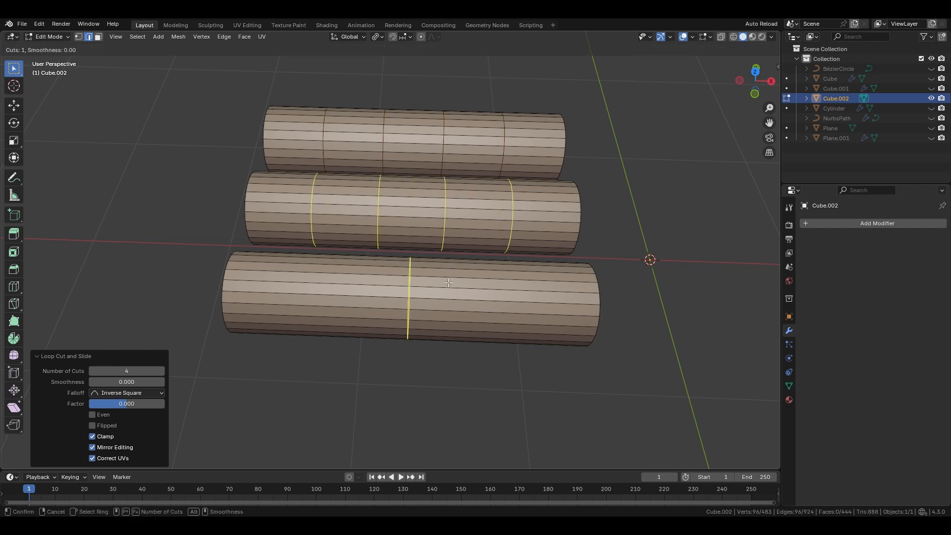
{"action": "scroll", "coordinate": [448, 279], "scroll_direction": "up", "scroll_amount": 3}
{"action": "left_click", "coordinate": [448, 282]}
{"action": "right_click", "coordinate": [449, 282]}
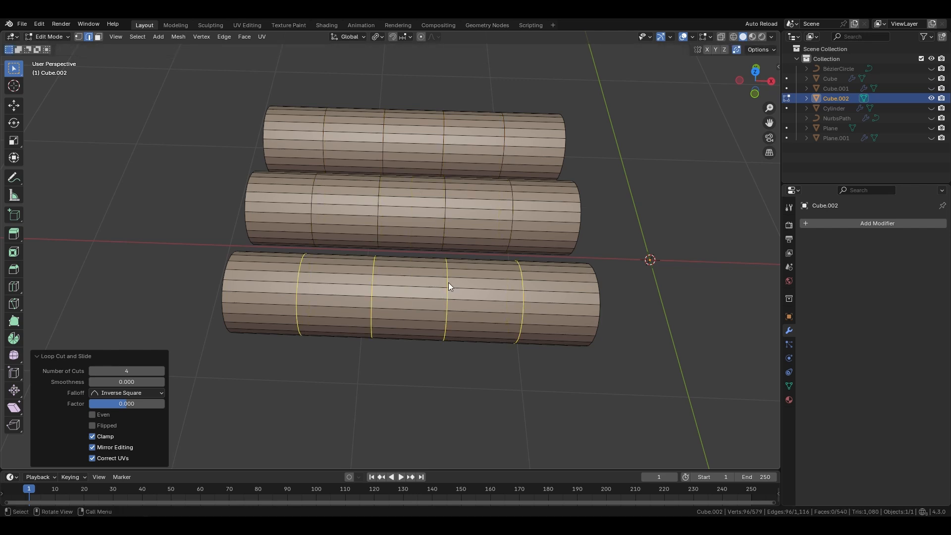
- Select the four cross loops on every tube and bevel them about 0.105 m wide with 1 segment
{"action": "middle_click_drag", "start_coordinate": [448, 282], "coordinate": [453, 282]}
{"action": "key", "text": "shift+z"}
{"action": "left_click_drag", "start_coordinate": [286, 92], "coordinate": [330, 409]}
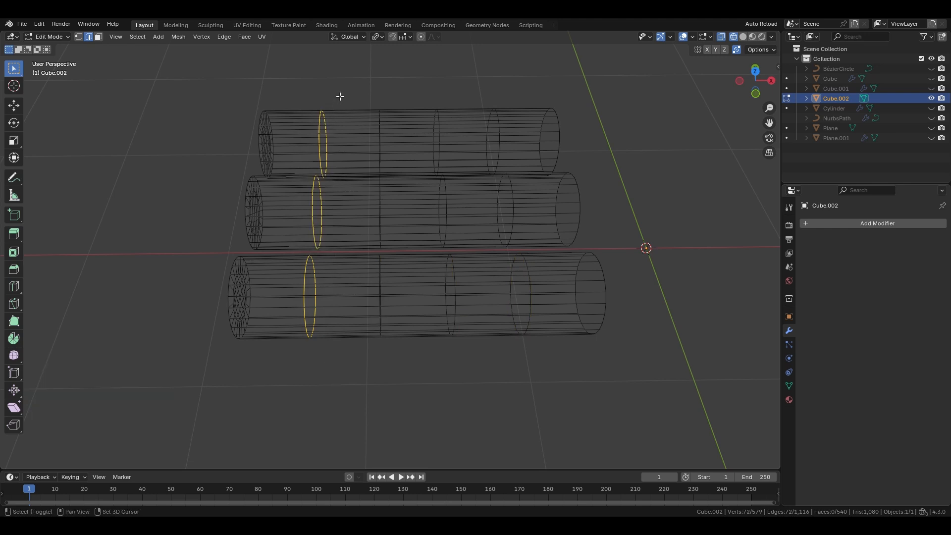
{"action": "left_click_drag", "start_coordinate": [342, 87], "coordinate": [420, 434], "text": "shift"}
{"action": "left_click_drag", "start_coordinate": [429, 91], "coordinate": [464, 399], "text": "shift"}
{"action": "middle_click_drag", "start_coordinate": [465, 257], "coordinate": [478, 254]}
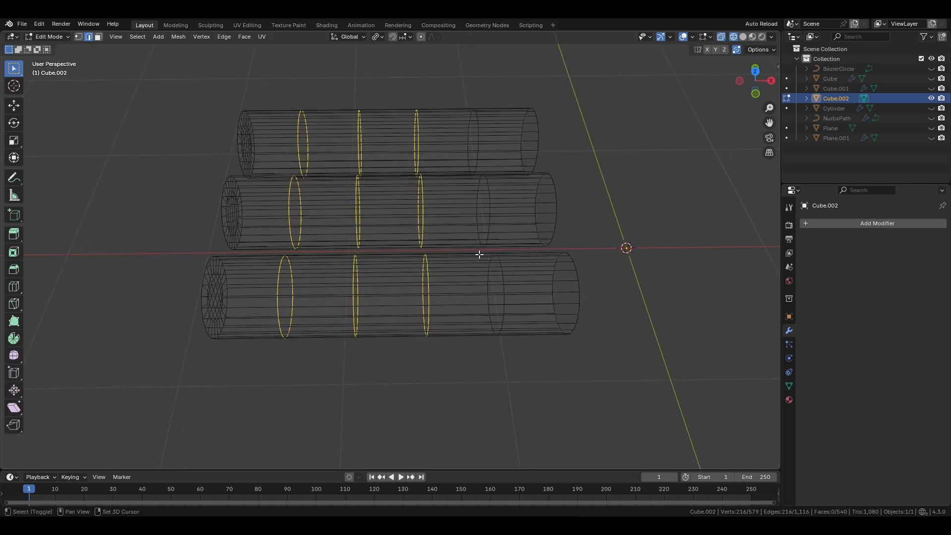
{"action": "mouse_move", "coordinate": [457, 95]}
{"action": "left_mouse_down", "text": "shift"}
{"action": "mouse_move", "coordinate": [478, 274]}
{"action": "mouse_move", "coordinate": [519, 434]}
{"action": "left_mouse_up", "text": "shift"}
{"action": "key", "text": "z"}
{"action": "left_click", "coordinate": [508, 337]}
{"action": "scroll", "coordinate": [522, 344], "scroll_direction": "up", "scroll_amount": 2}
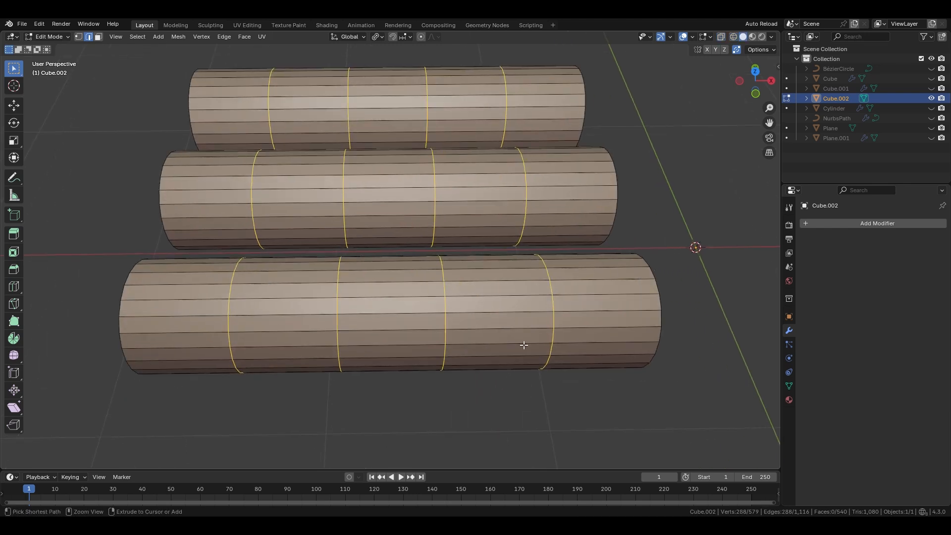
{"action": "key", "text": "ctrl+b"}
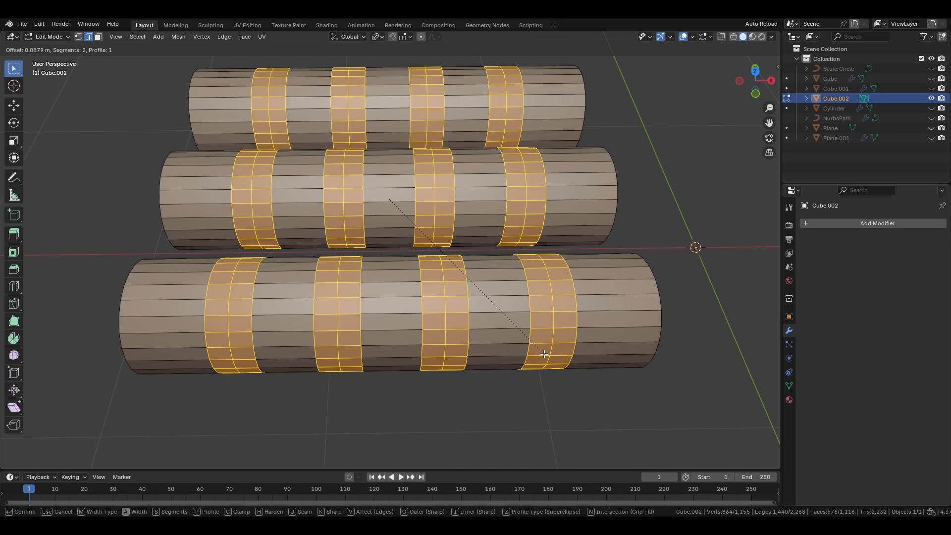
{"action": "scroll", "coordinate": [525, 347], "scroll_direction": "down", "scroll_amount": 1}
{"action": "left_click", "coordinate": [502, 335]}
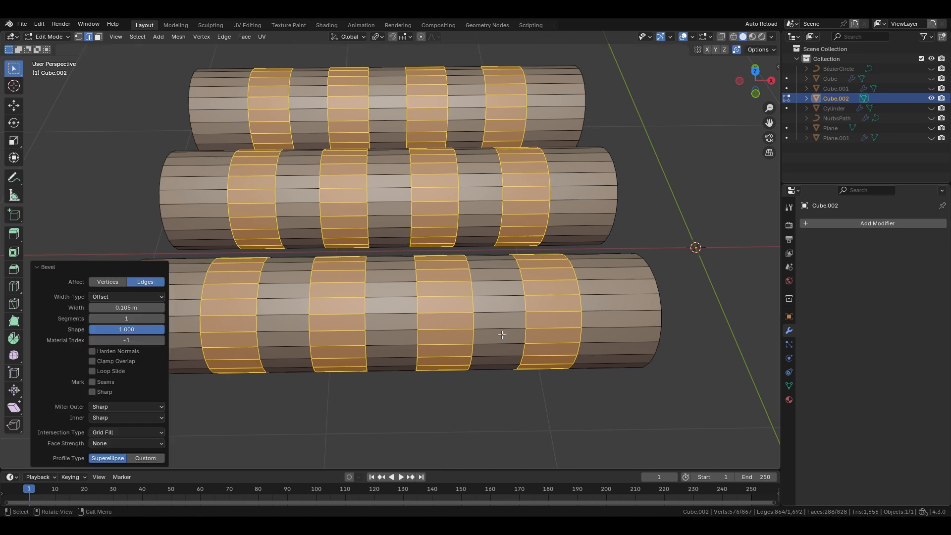
- Reduce the selection to the bands' boundary loops and bevel them about 0.04 m wide with 1 segment
{"action": "left_click", "coordinate": [142, 37]}
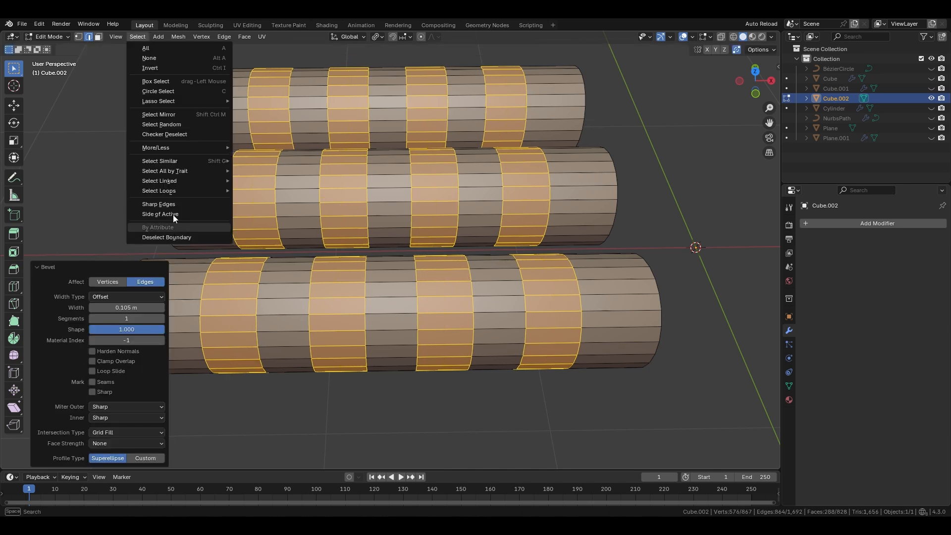
{"action": "mouse_move", "coordinate": [174, 190]}
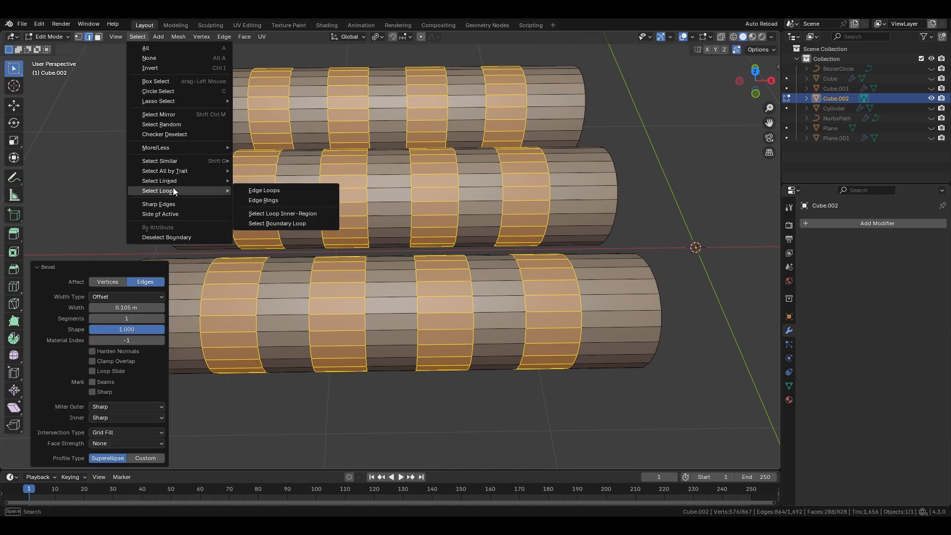
{"action": "left_click", "coordinate": [275, 227]}
{"action": "scroll", "coordinate": [507, 325], "scroll_direction": "up", "scroll_amount": 5}
{"action": "scroll", "coordinate": [506, 326], "scroll_direction": "down", "scroll_amount": 2}
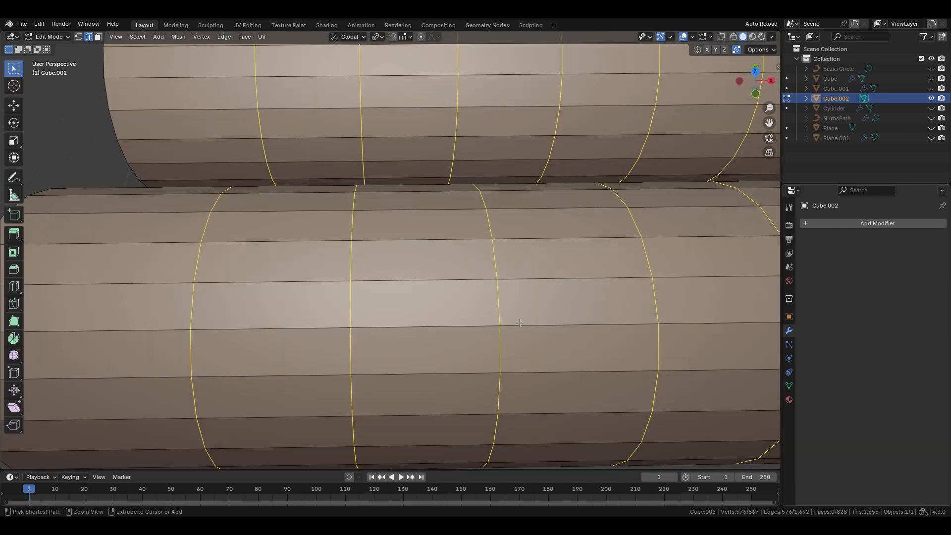
{"action": "key", "text": "ctrl+b"}
{"action": "left_click", "coordinate": [572, 348]}
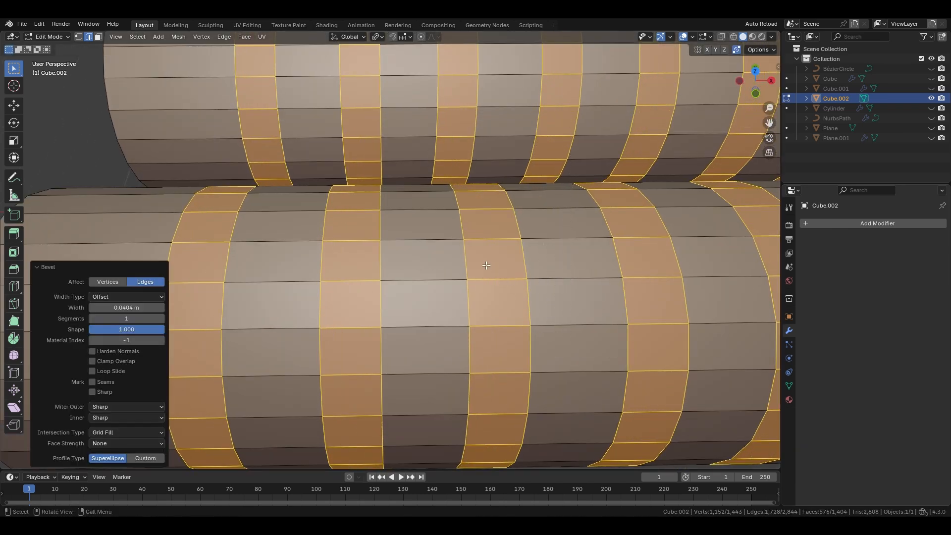
- Extrude the narrow ring bands inward along their normals to form grooves around the three tubes
{"action": "key", "text": "alt+e"}
{"action": "left_click", "coordinate": [471, 236]}
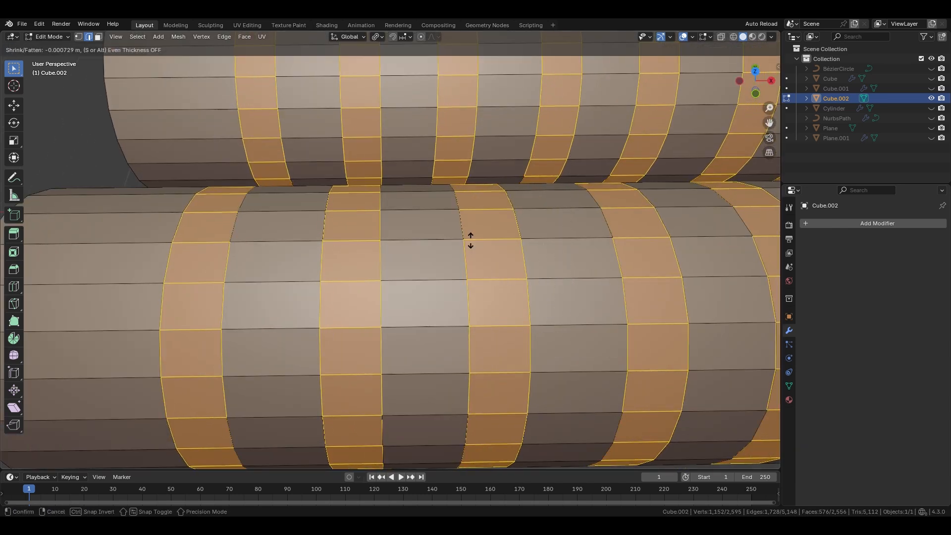
{"action": "left_click", "coordinate": [482, 277]}
{"action": "scroll", "coordinate": [145, 134], "scroll_direction": "down", "scroll_amount": 3}
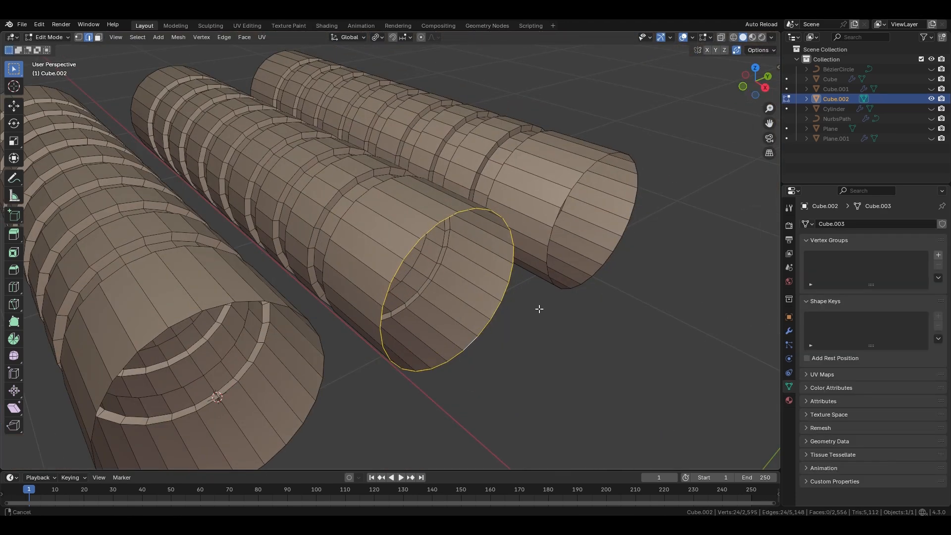
- Extrude the middle tube's open rim, scale it inward to about 0.49, and extrude it outward along X as a short collar
{"action": "key", "text": "e"}
{"action": "right_click", "coordinate": [560, 312]}
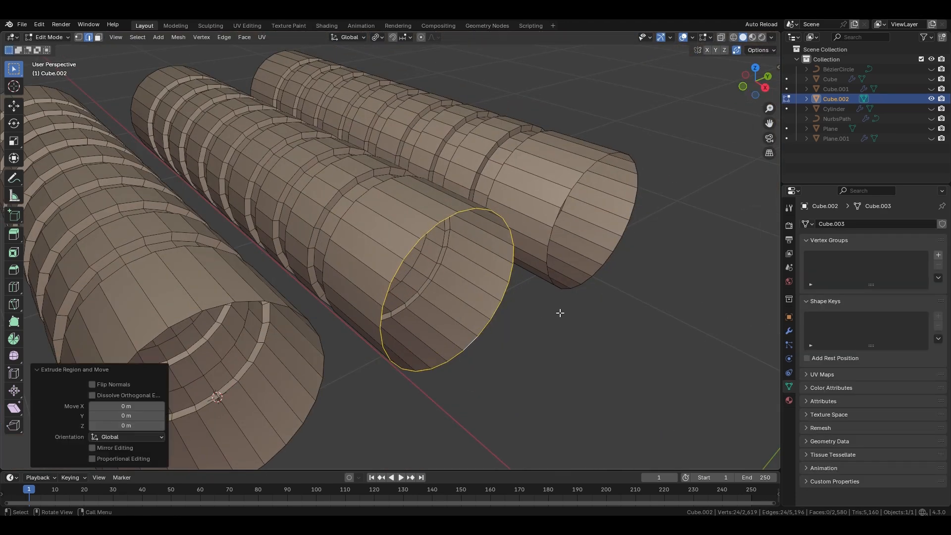
{"action": "key", "text": "s"}
{"action": "left_click", "coordinate": [508, 320]}
{"action": "key", "text": "e"}
{"action": "key", "text": "x"}
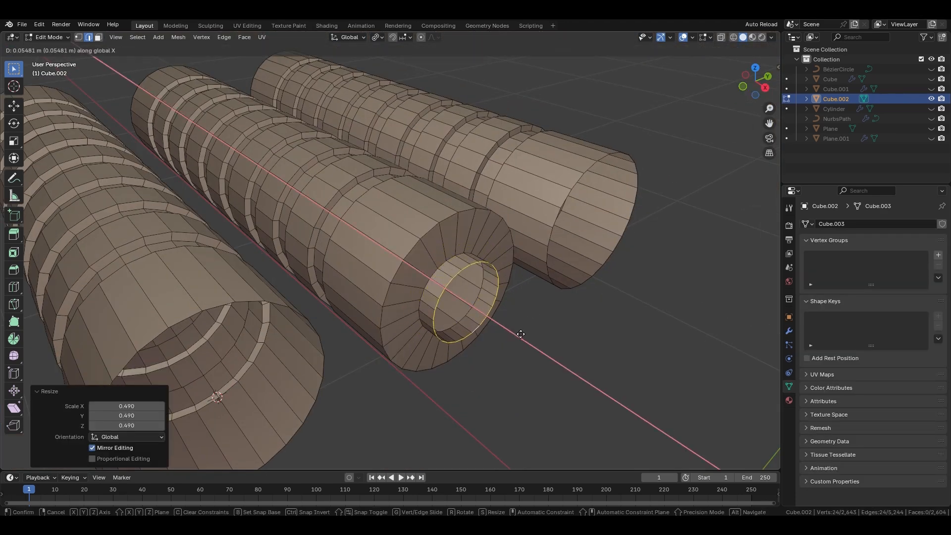
{"action": "right_click", "coordinate": [518, 330]}
- Scale a new inner rim on the collar to about 0.493, extend it along X as a thinner stub, and grid-fill its inset end with span 6
{"action": "key", "text": "s"}
{"action": "left_click", "coordinate": [513, 329]}
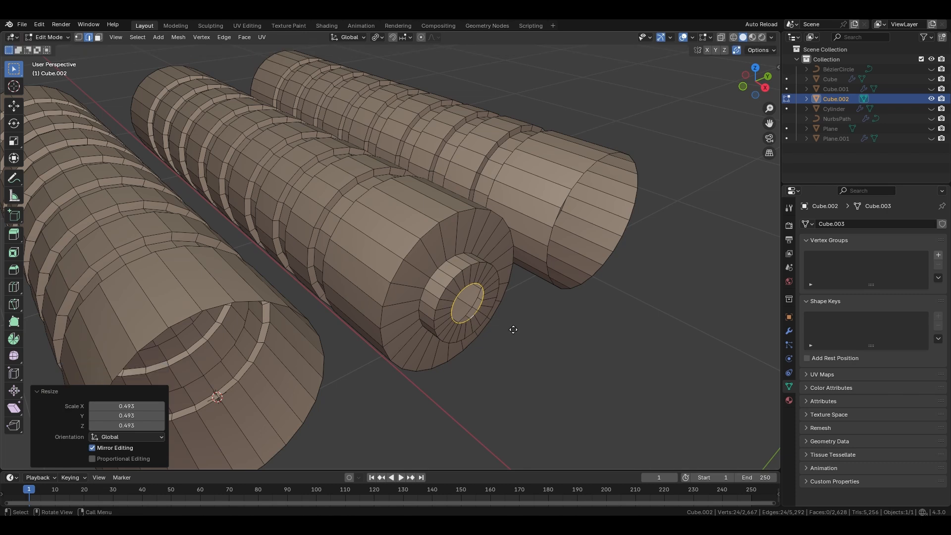
{"action": "key", "text": "g"}
{"action": "key", "text": "x"}
{"action": "right_click", "coordinate": [538, 346]}
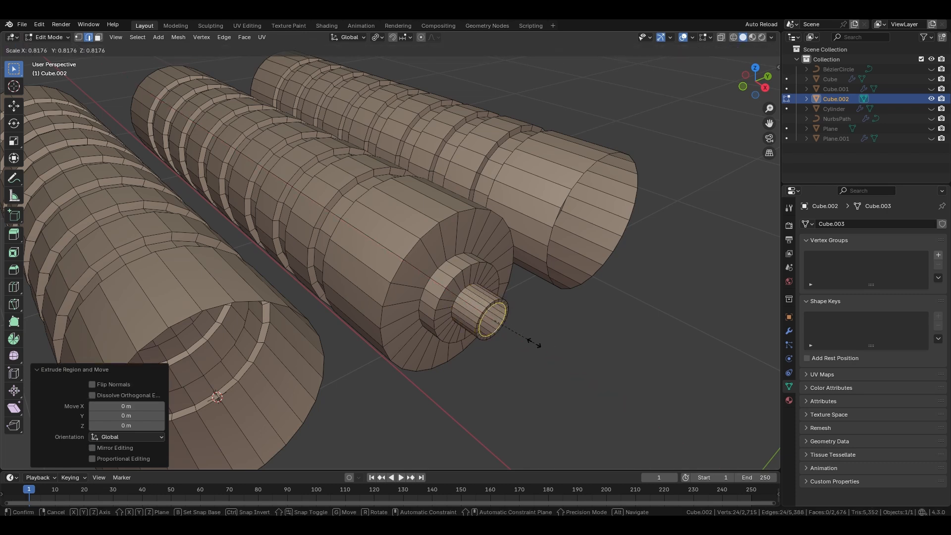
{"action": "key", "text": "ctrl+f"}
{"action": "left_click", "coordinate": [518, 340]}
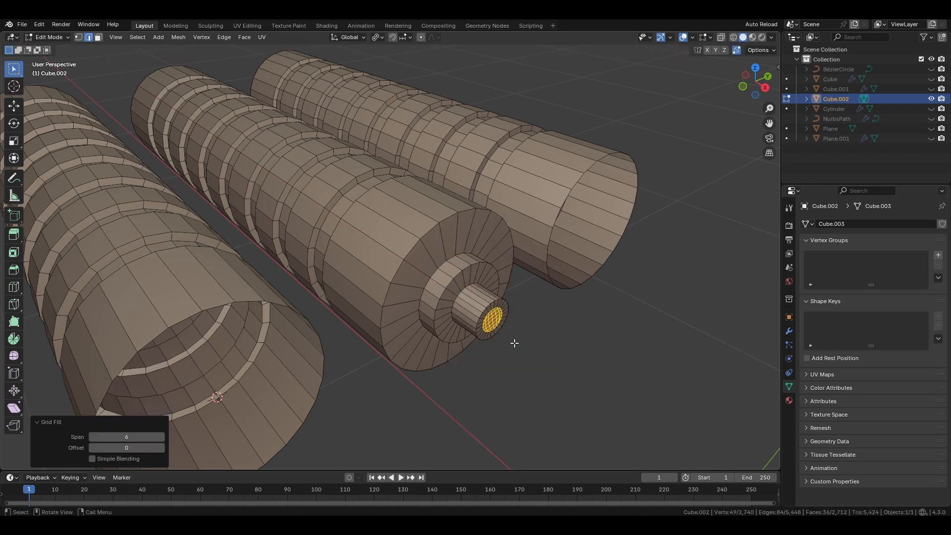
- Extrude the open rims of the two outer tubes and scale them inward to about 0.537
{"action": "left_click", "coordinate": [292, 454], "text": "alt"}
{"action": "left_click", "coordinate": [611, 270], "text": "alt+shift"}
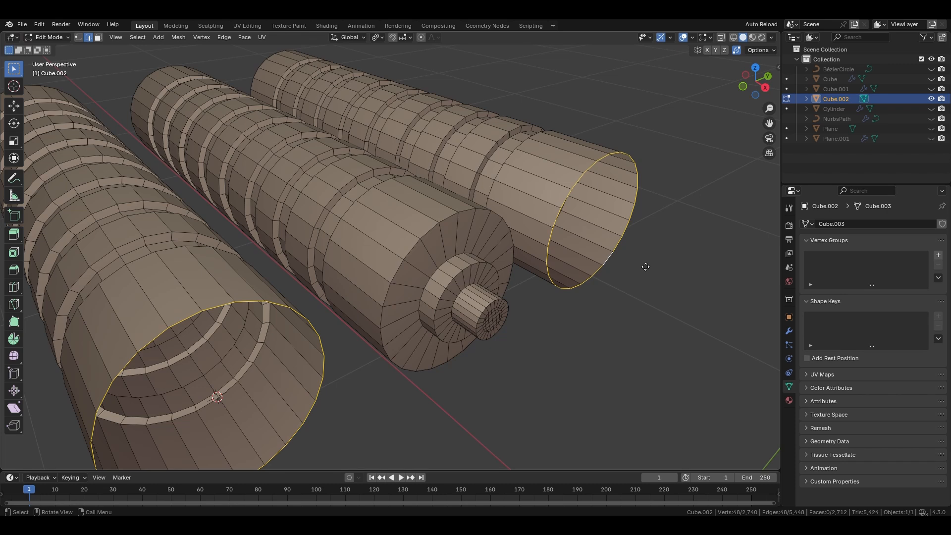
{"action": "key", "text": "e"}
{"action": "key", "text": "s"}
{"action": "left_click", "coordinate": [401, 449]}
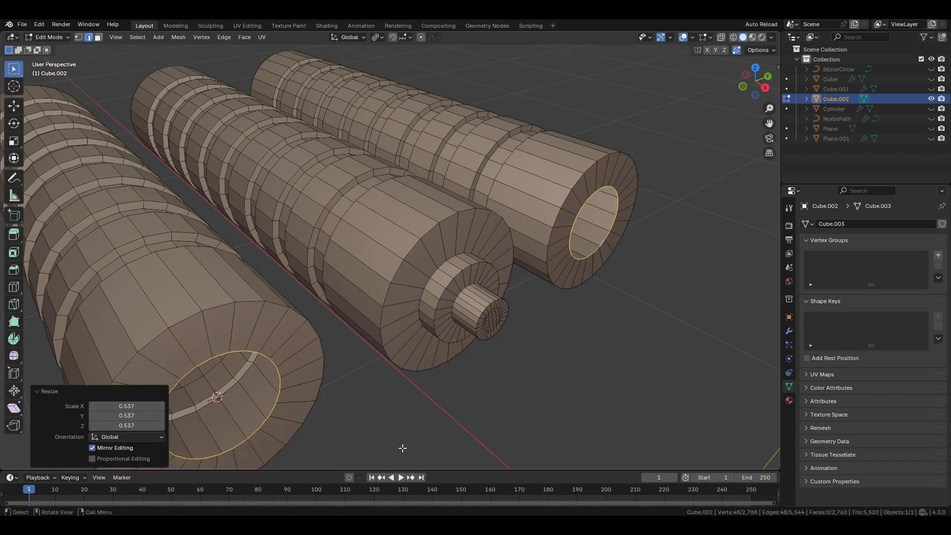
- Close the inner opening of the nearest outer tube with a Grid Fill of span 6
{"action": "left_click", "coordinate": [273, 409], "text": "alt"}
{"action": "key", "text": "ctrl+f"}
{"action": "left_click", "coordinate": [368, 363]}
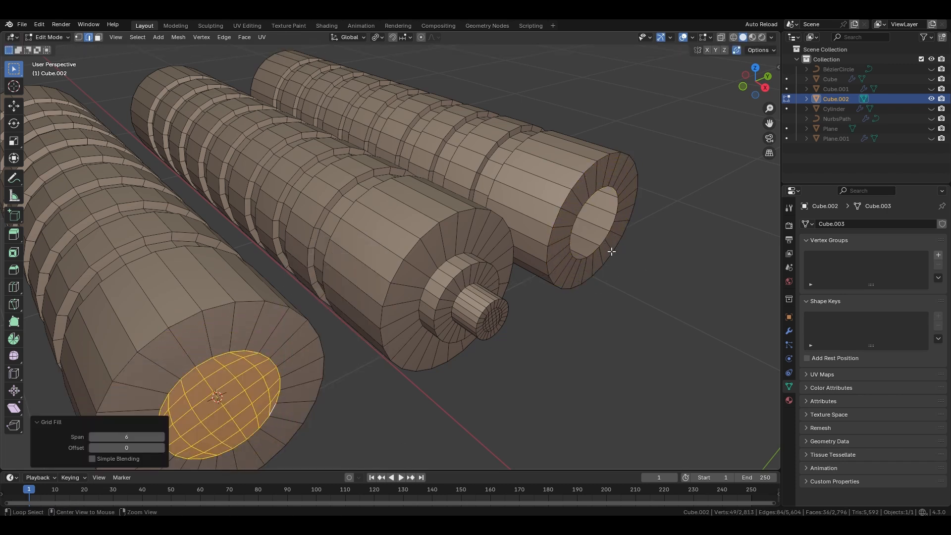
- Close the inner opening of the far outer tube with a Grid Fill of span 6
{"action": "left_click", "coordinate": [595, 251], "text": "alt"}
{"action": "key", "text": "ctrl+f"}
{"action": "left_click", "coordinate": [648, 230]}
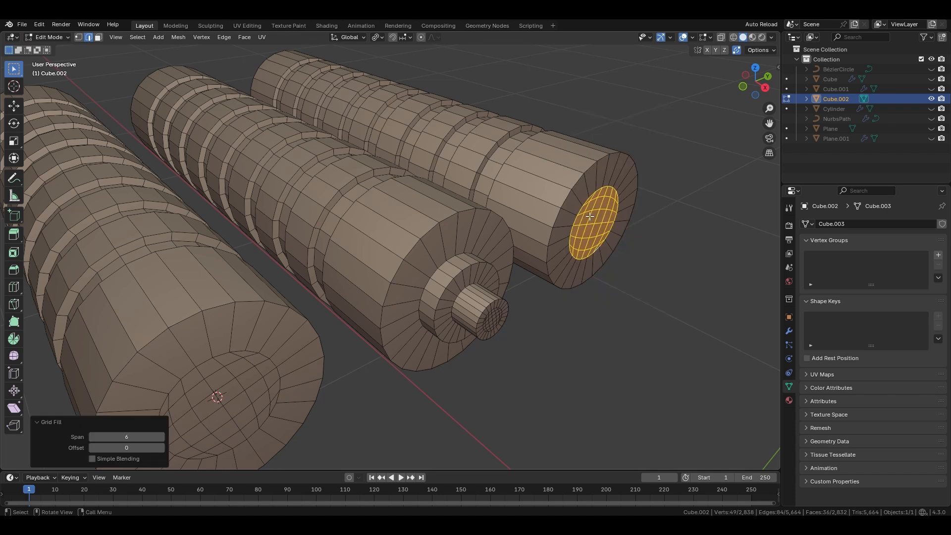
- Add a centred loop cut around the end face of each outer tube and bevel both loops about 0.0173 m wide with one segment
{"action": "key", "text": "ctrl+r"}
{"action": "left_click", "coordinate": [590, 217]}
{"action": "right_click", "coordinate": [590, 217]}
{"action": "key", "text": "ctrl+r"}
{"action": "left_click", "coordinate": [281, 335]}
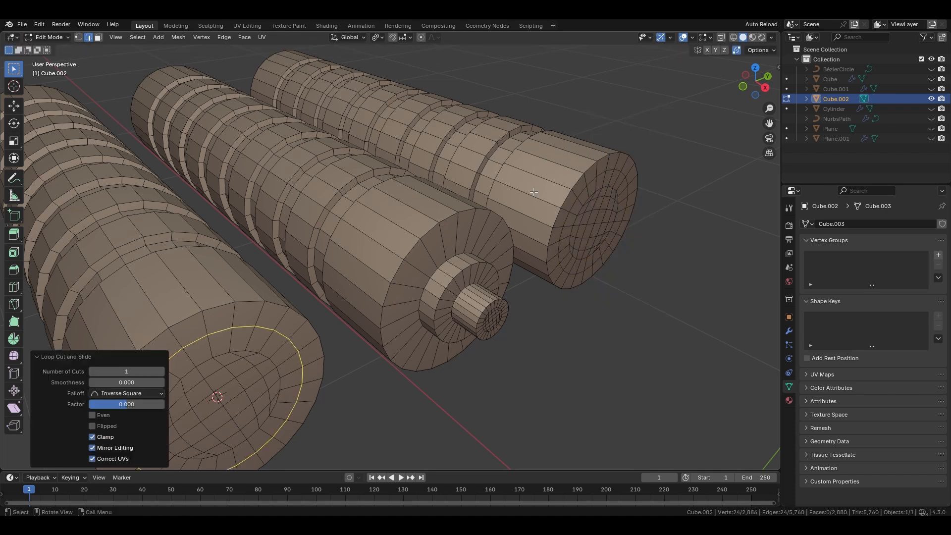
{"action": "right_click", "coordinate": [280, 335]}
{"action": "left_click", "coordinate": [581, 192], "text": "alt+shift"}
{"action": "key", "text": "ctrl+b"}
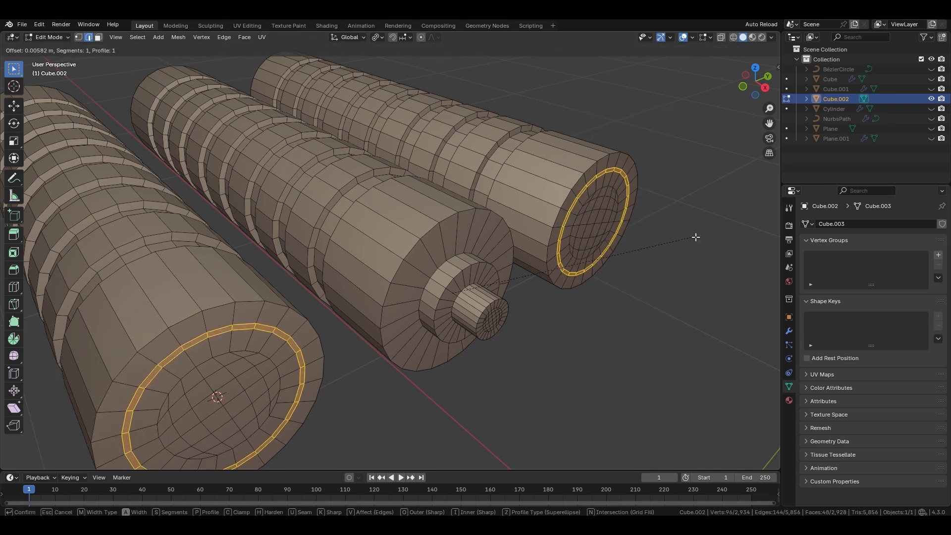
{"action": "left_click", "coordinate": [742, 258]}
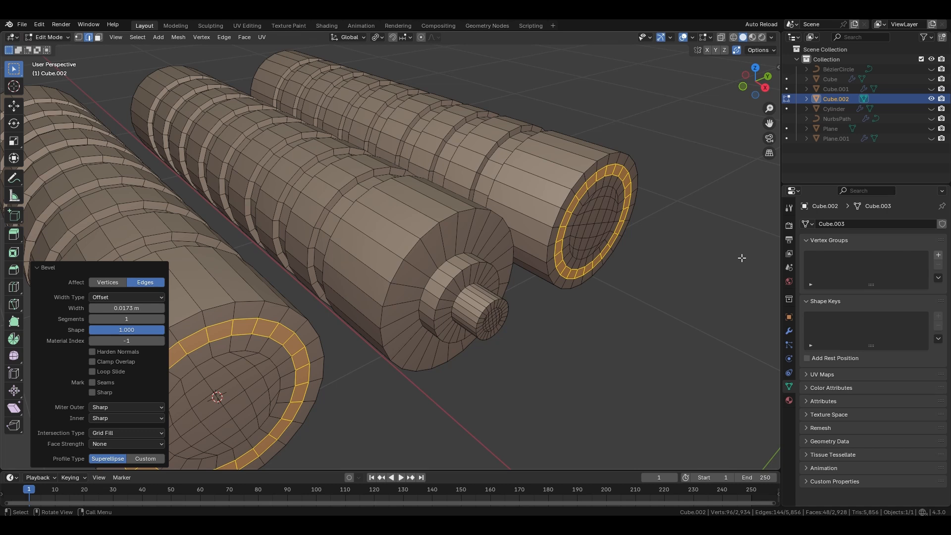
- Extrude the beveled bands on both outer tube ends inward as recessed ring grooves and finish editing the mesh
{"action": "key", "text": "e"}
{"action": "left_click", "coordinate": [700, 266]}
{"action": "key", "text": "Tab"}
- Set the tubes object's origin to its geometry
{"action": "right_click", "coordinate": [408, 241]}
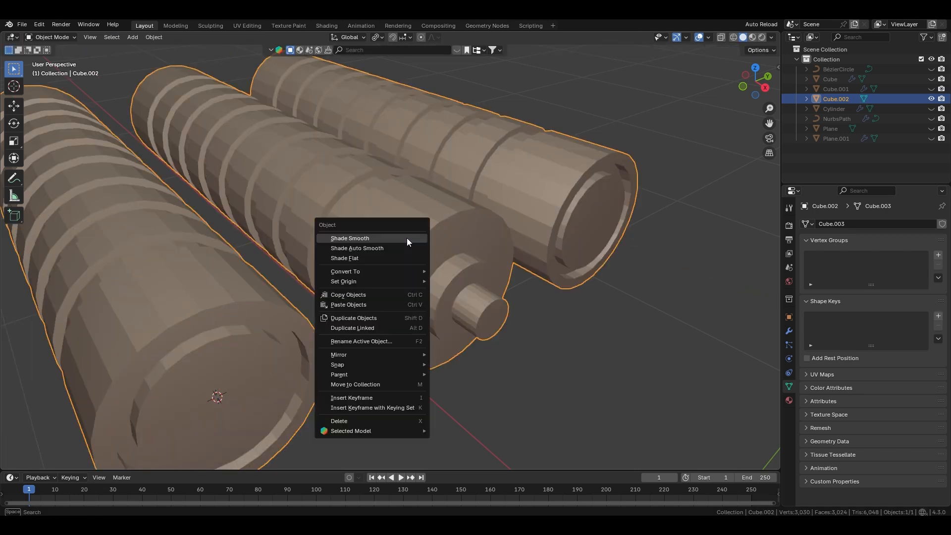
{"action": "mouse_move", "coordinate": [385, 281]}
{"action": "left_click", "coordinate": [457, 292]}
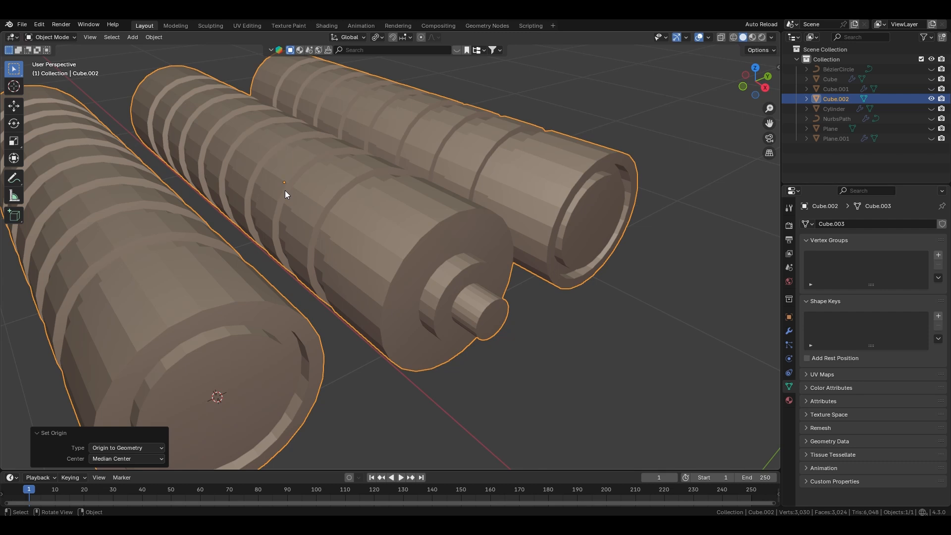
- Snap the 3D cursor to the selected groove faces at the end of the nearest outer tube
{"action": "key", "text": "Tab"}
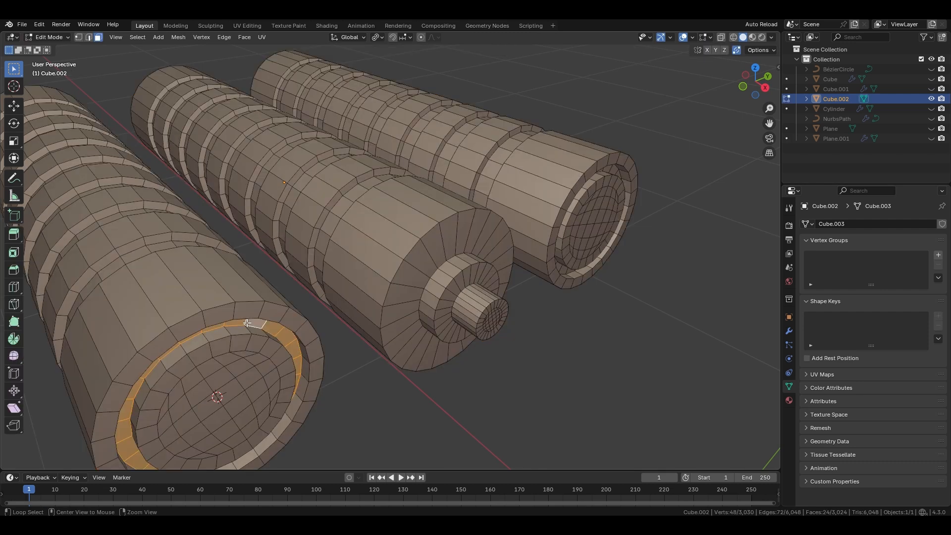
{"action": "key", "text": "shift+s"}
{"action": "left_click", "coordinate": [345, 386]}
{"action": "middle_click_drag", "start_coordinate": [344, 386], "coordinate": [346, 361]}
{"action": "key", "text": "Tab"}
- Add a Bézier circle at the 3D cursor and rotate it 90° around Y
{"action": "key", "text": "shift+a"}
{"action": "mouse_move", "coordinate": [295, 199]}
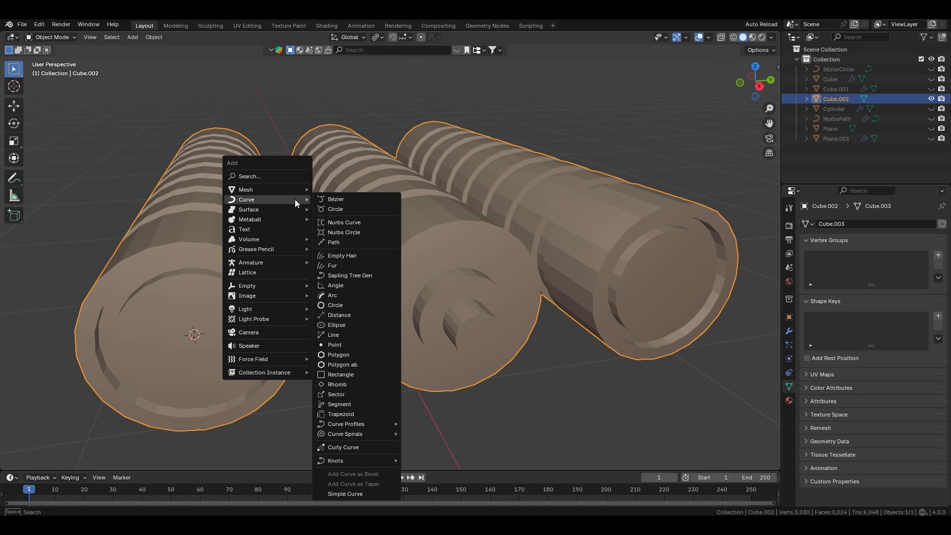
{"action": "left_click", "coordinate": [333, 209]}
{"action": "key", "text": "r"}
{"action": "key", "text": "y"}
{"action": "key", "text": "9"}
{"action": "key", "text": "0"}
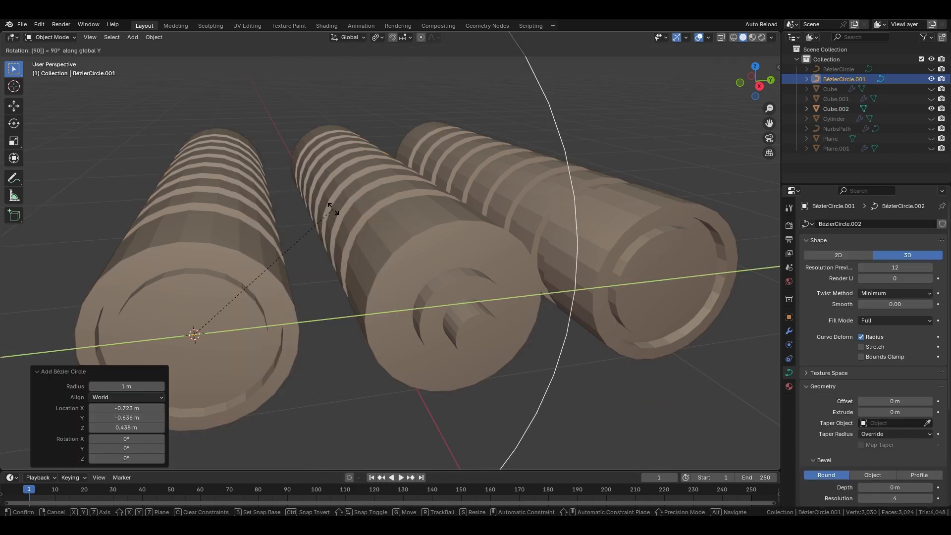
{"action": "key", "text": "Return"}
- Scale the circle to about 0.179 to fit the groove and give it a round bevel depth of 0.093 m
{"action": "key", "text": "s"}
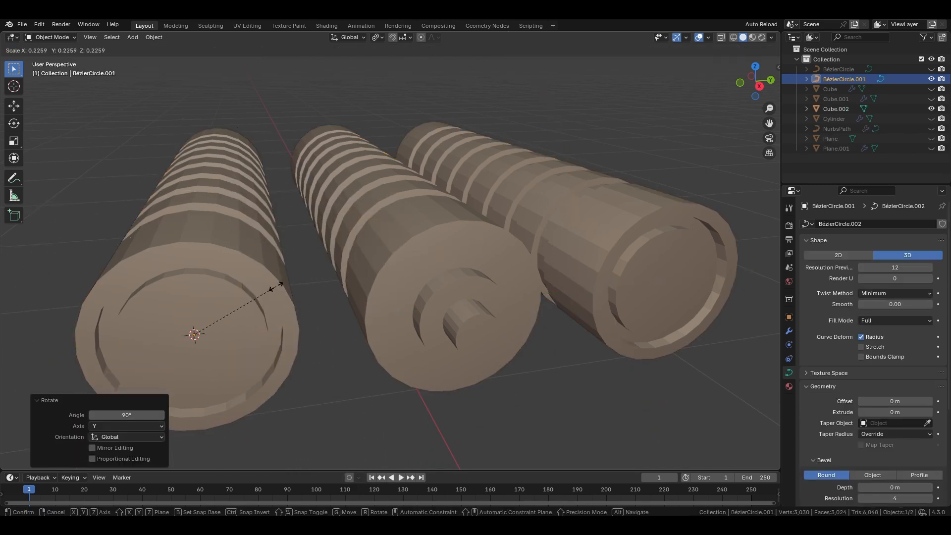
{"action": "left_click", "coordinate": [258, 291]}
{"action": "left_click_drag", "start_coordinate": [889, 488], "coordinate": [919, 488]}
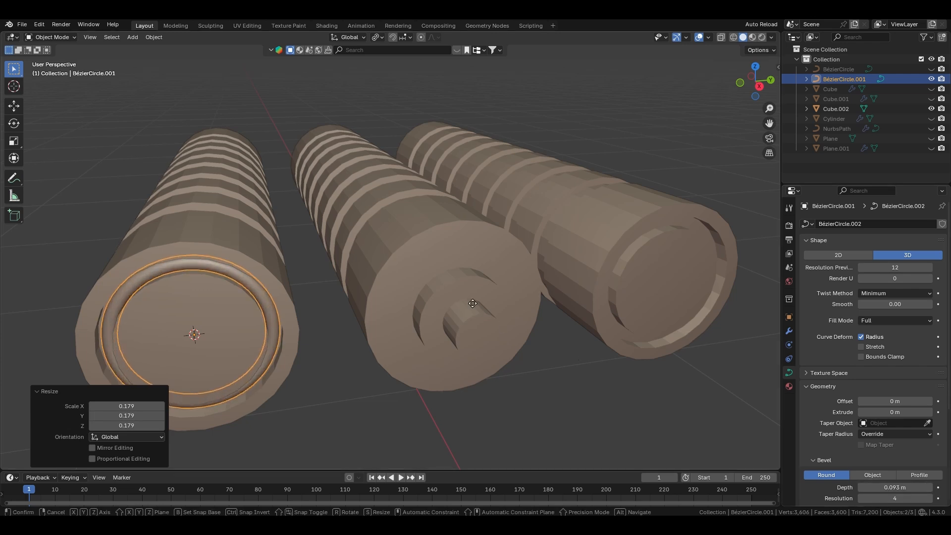
- Move the beveled ring outward along X by about 0.02 m in the groove
{"action": "key", "text": "g"}
{"action": "key", "text": "x"}
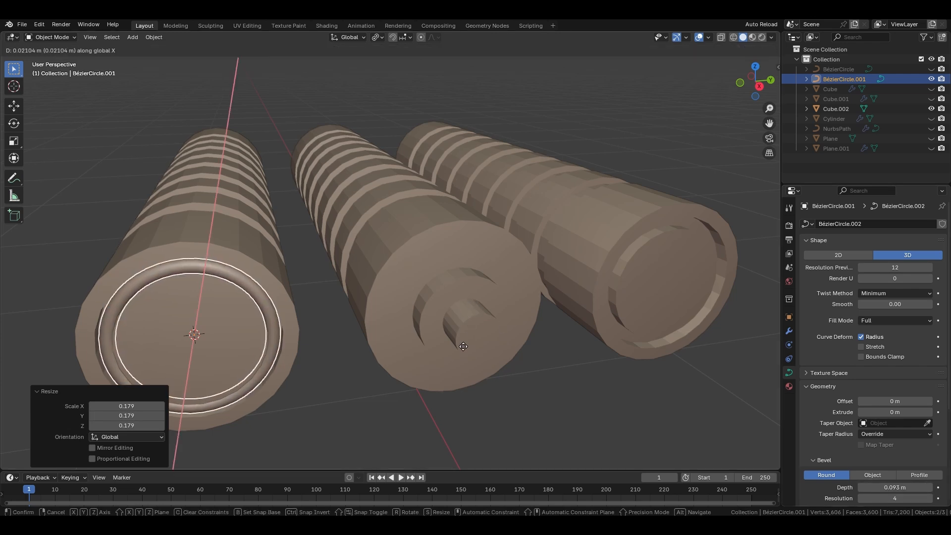
{"action": "left_click", "coordinate": [461, 342]}
- Snap the 3D cursor to the tubes object's origin and set the transform pivot point to 3D Cursor
{"action": "middle_click_drag", "start_coordinate": [376, 324], "coordinate": [394, 263]}
{"action": "left_click", "coordinate": [417, 249]}
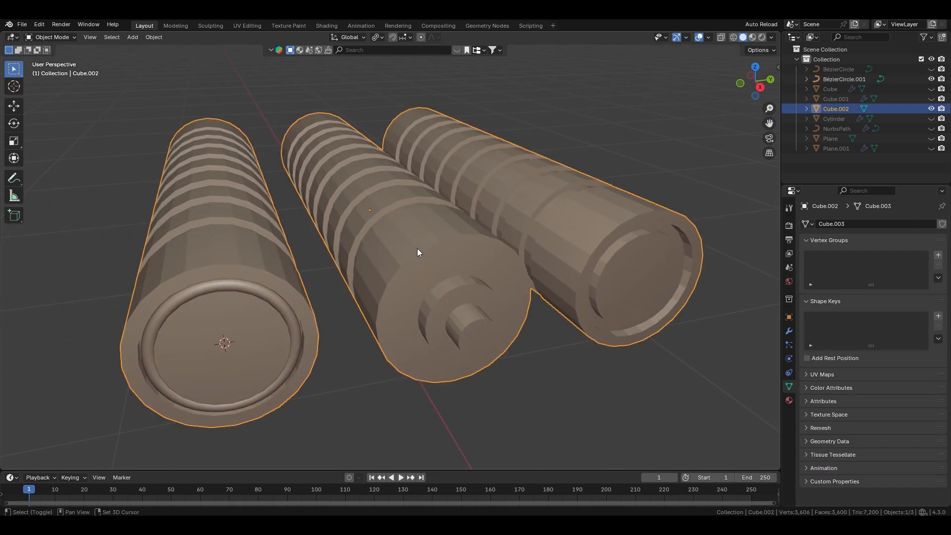
{"action": "key", "text": "shift+s"}
{"action": "left_click", "coordinate": [417, 311]}
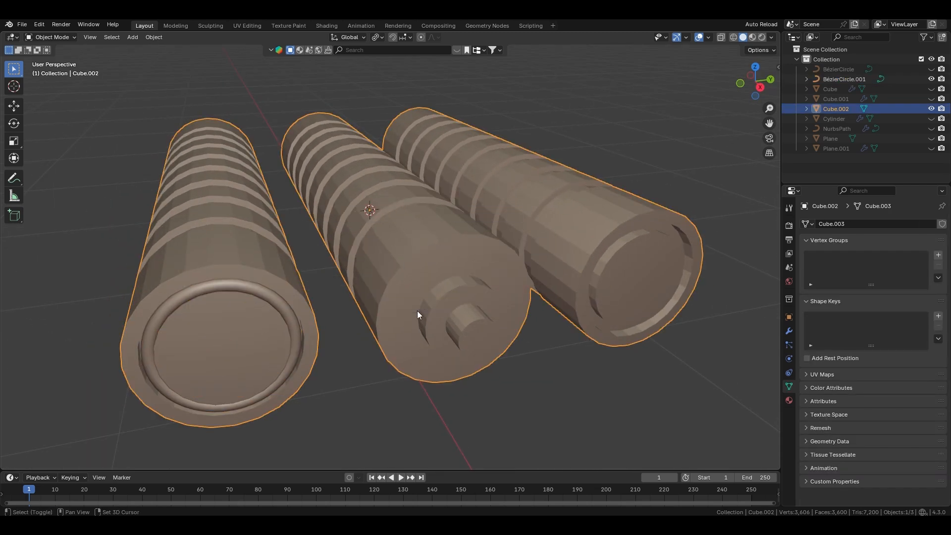
{"action": "left_click", "coordinate": [378, 37]}
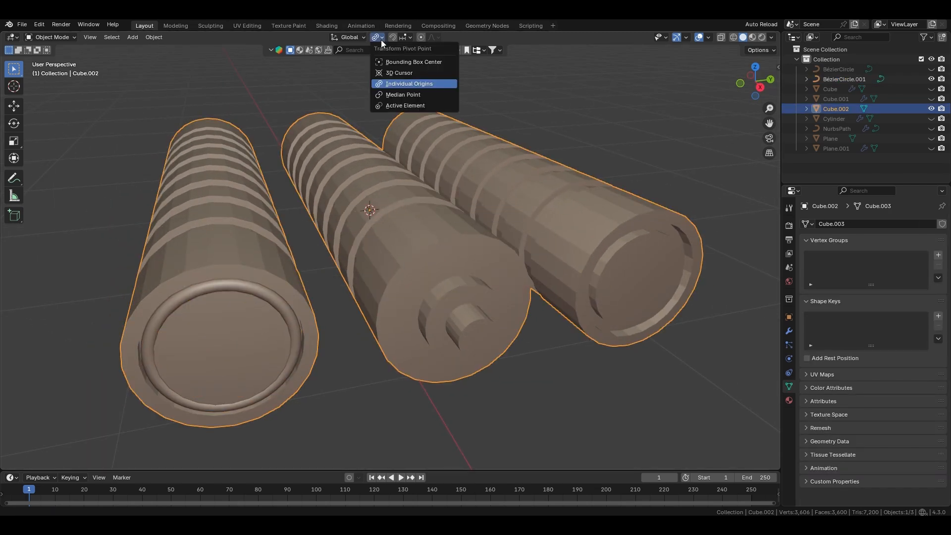
{"action": "left_click", "coordinate": [384, 73]}
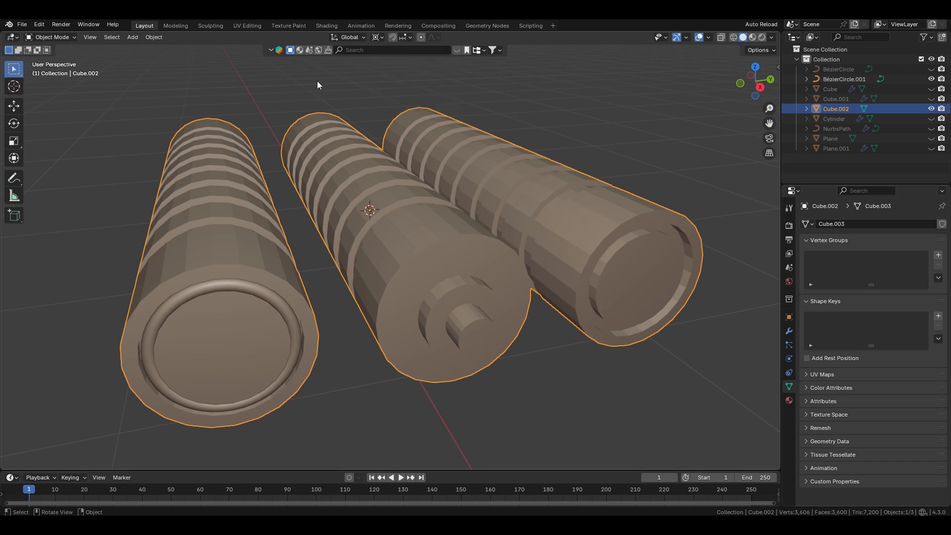
- Duplicate the ring and scale the copy by -1 along Y to place it in the far outer tube's groove
{"action": "left_click", "coordinate": [282, 301]}
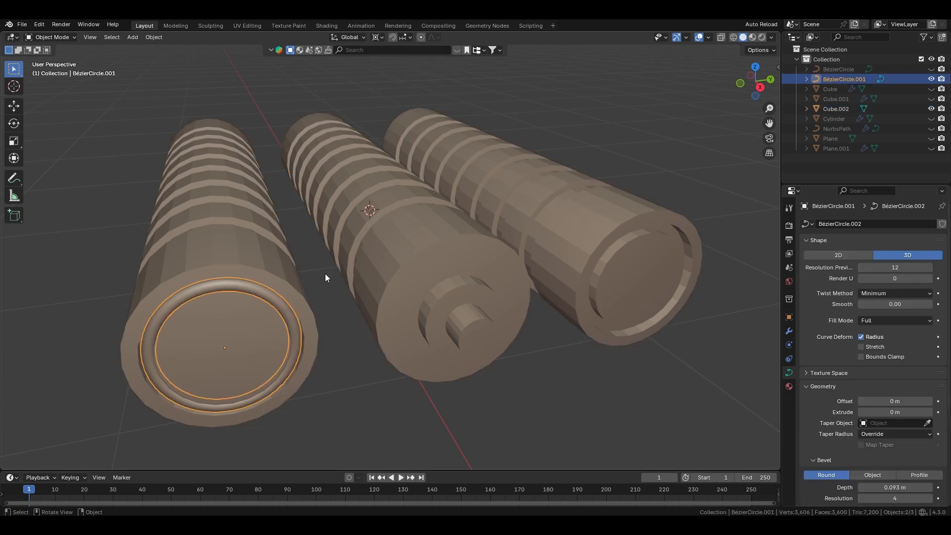
{"action": "key", "text": "shift+d"}
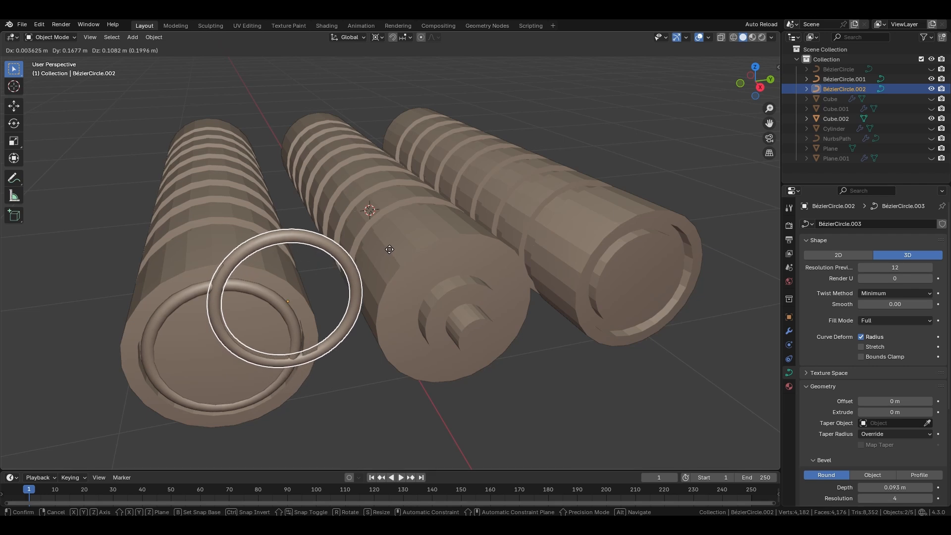
{"action": "key", "text": "s"}
{"action": "key", "text": "y"}
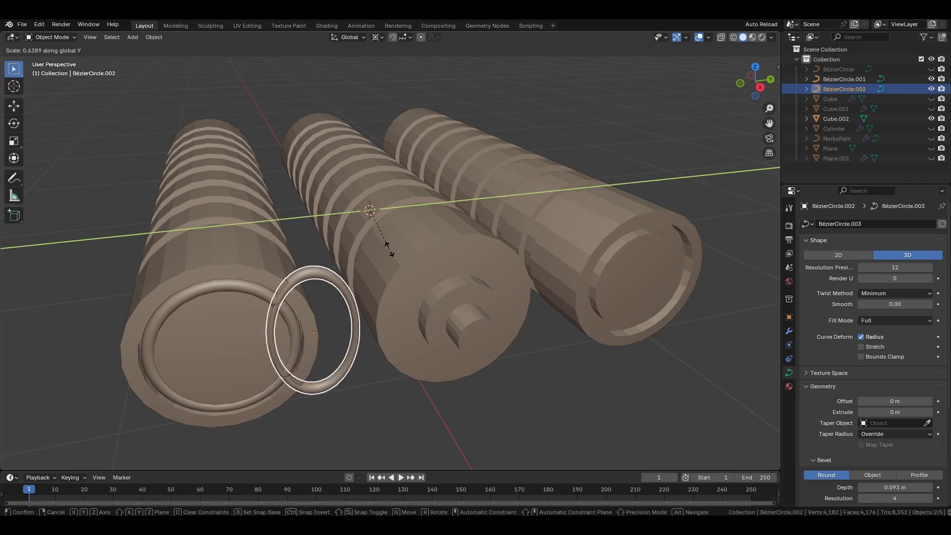
{"action": "type", "text": "-1"}
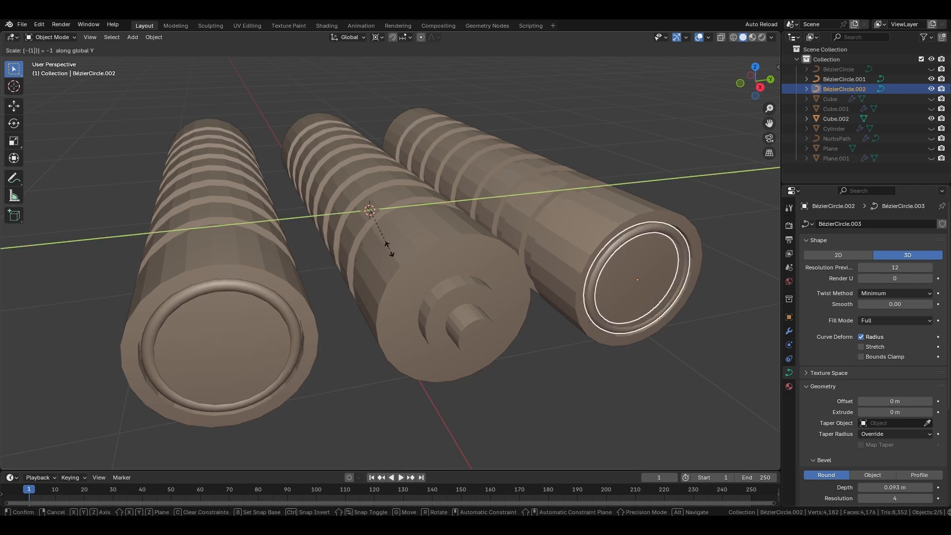
{"action": "key", "text": "Return"}
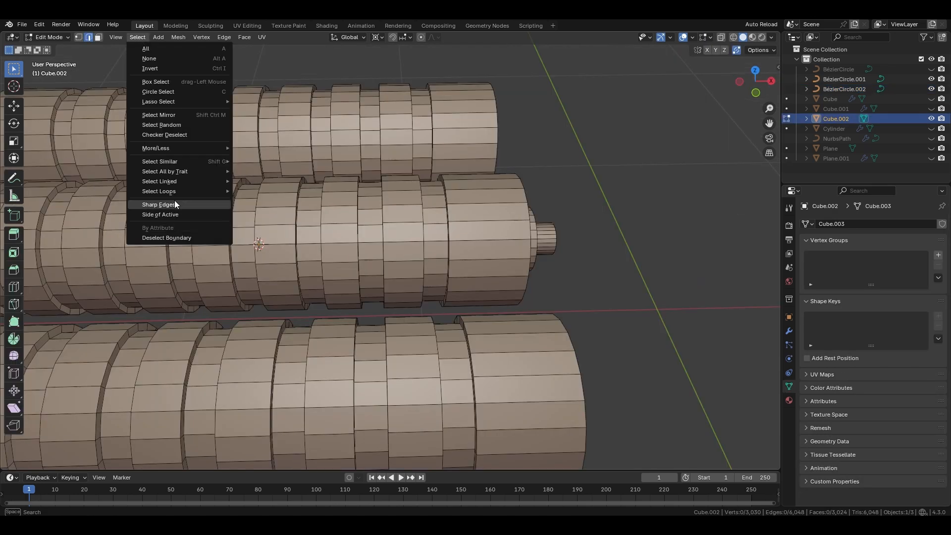
- Select the tubes' sharp edges at 30° sharpness and bevel them by about 0.006 m with 2 segments
{"action": "left_click", "coordinate": [169, 204]}
{"action": "middle_click_drag", "start_coordinate": [289, 240], "coordinate": [541, 305]}
{"action": "key", "text": "ctrl+b"}
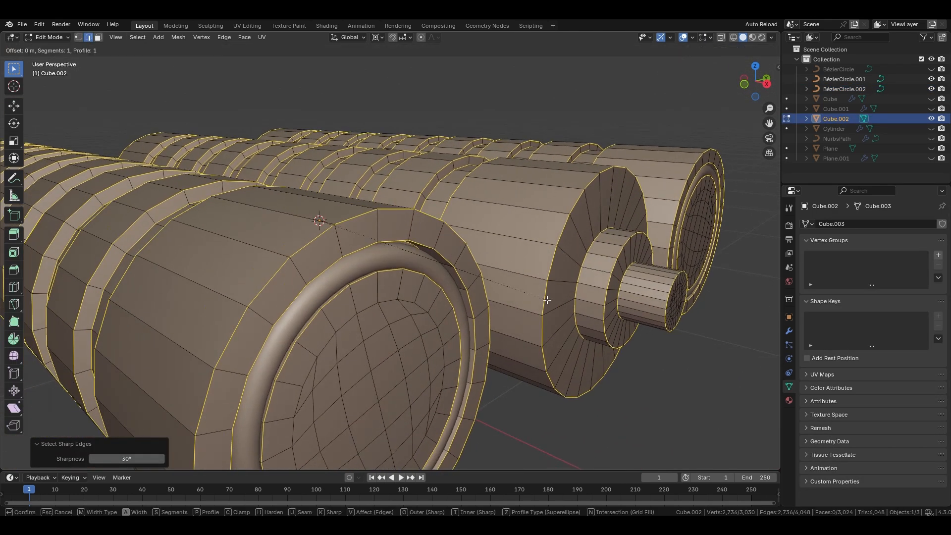
{"action": "scroll", "coordinate": [564, 310], "scroll_direction": "up", "scroll_amount": 1}
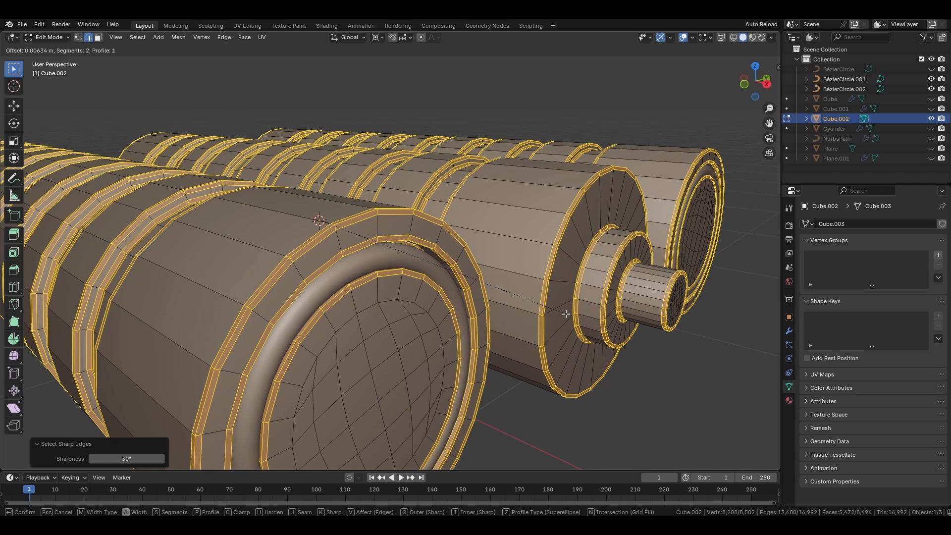
{"action": "left_click", "coordinate": [566, 314]}
- Give the tubes object a level 3 Subdivision modifier and shade it smooth
{"action": "key", "text": "Tab"}
{"action": "key", "text": "ctrl+3"}
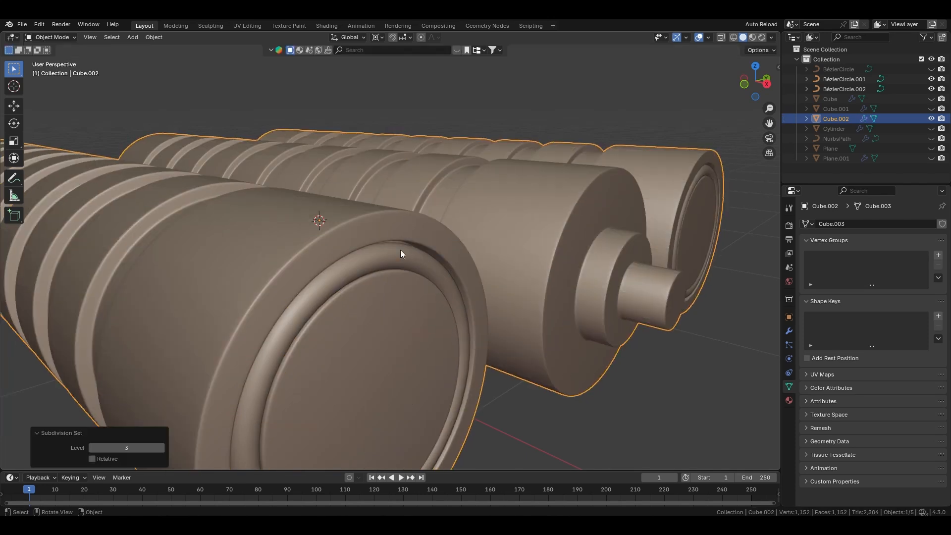
{"action": "scroll", "coordinate": [356, 197], "scroll_direction": "down", "scroll_amount": 4}
{"action": "middle_click_drag", "start_coordinate": [385, 251], "coordinate": [425, 280]}
{"action": "right_click", "coordinate": [425, 281]}
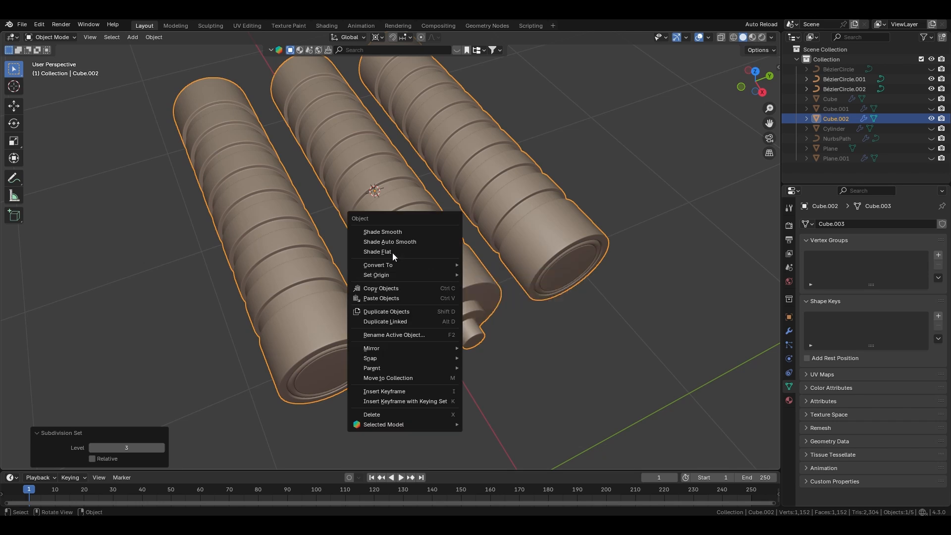
{"action": "left_click", "coordinate": [382, 230]}
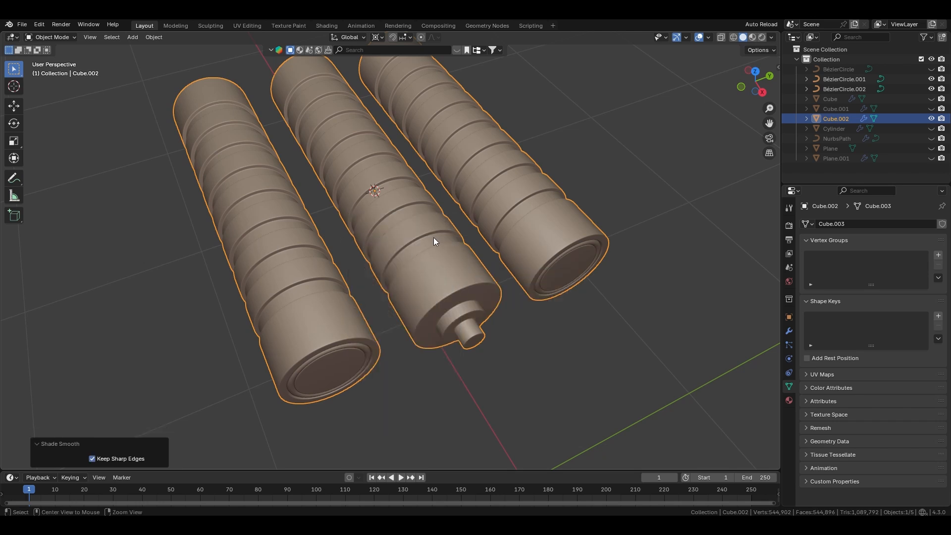
- Reveal all hidden objects and add a Mirror modifier to the wireframe lattice box
{"action": "key", "text": "alt+h"}
{"action": "scroll", "coordinate": [433, 237], "scroll_direction": "down", "scroll_amount": 3}
{"action": "middle_click_drag", "start_coordinate": [404, 233], "coordinate": [462, 266]}
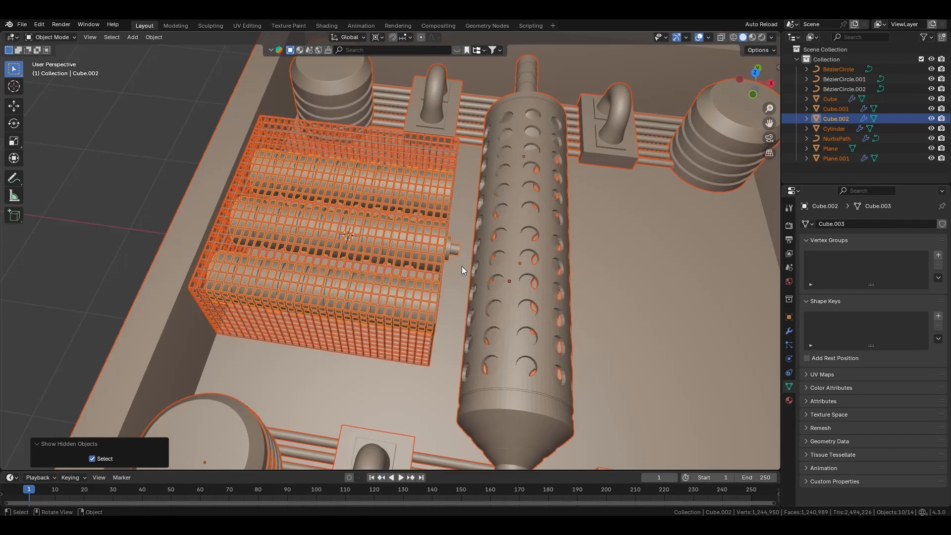
{"action": "left_click", "coordinate": [429, 310]}
{"action": "middle_click_drag", "start_coordinate": [461, 304], "coordinate": [493, 296]}
{"action": "key", "text": "q"}
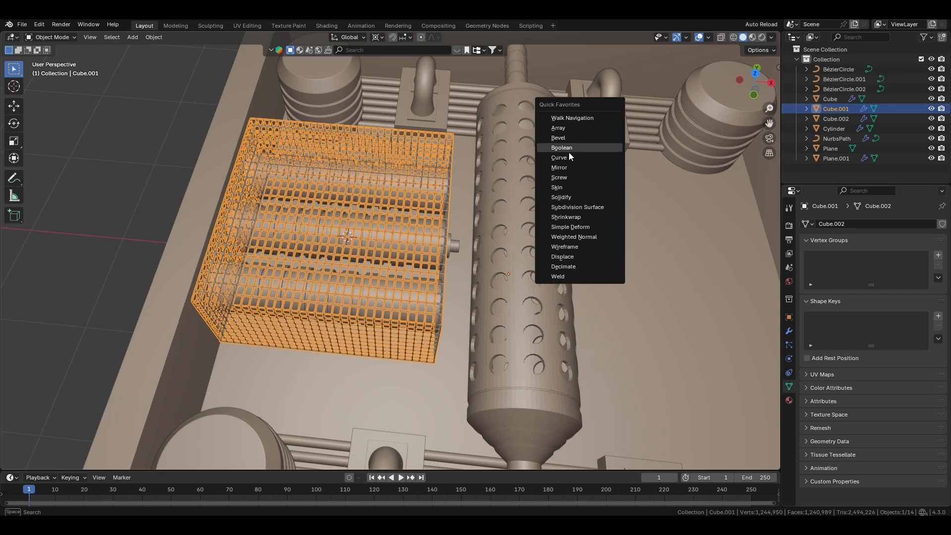
{"action": "key", "text": "Return"}
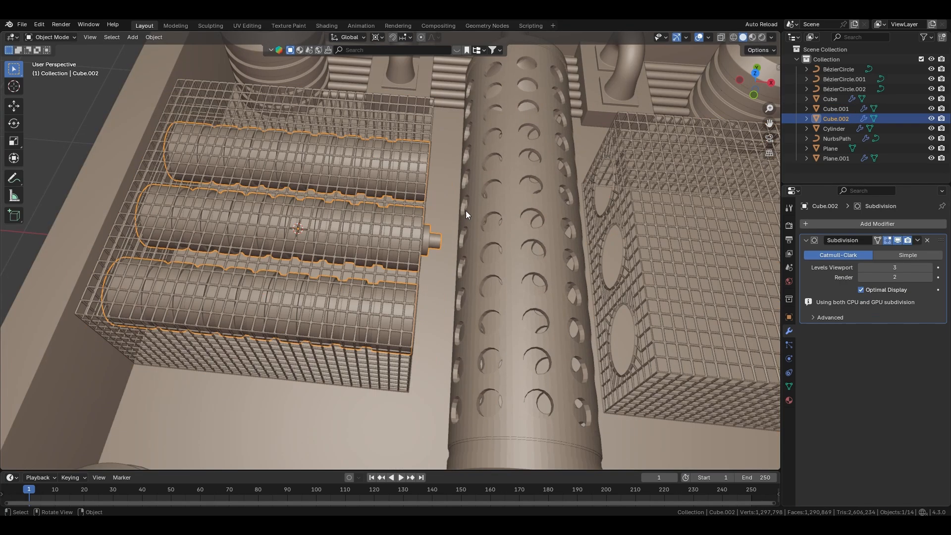
- Add a Mirror modifier on the X axis to the tubes object
{"action": "key", "text": "q"}
{"action": "key", "text": "Return"}
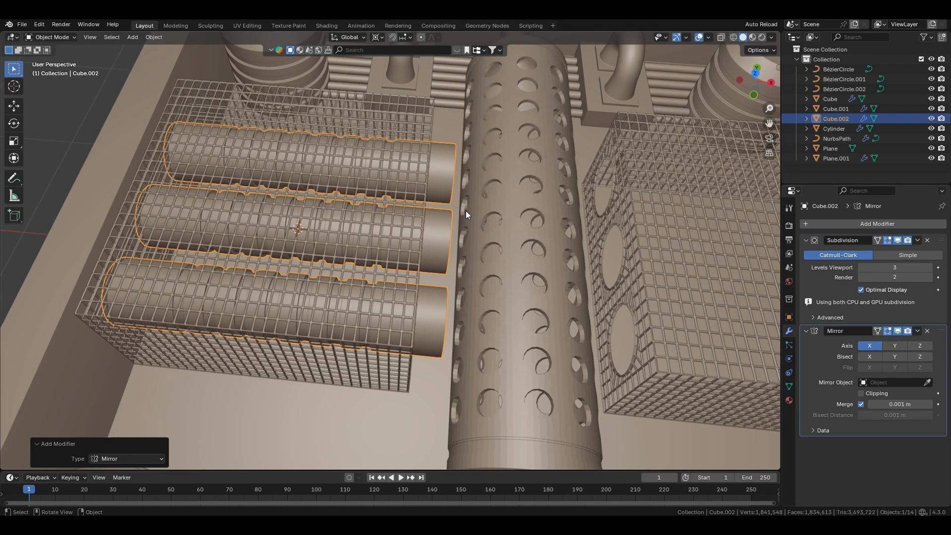
{"action": "left_click", "coordinate": [359, 348]}
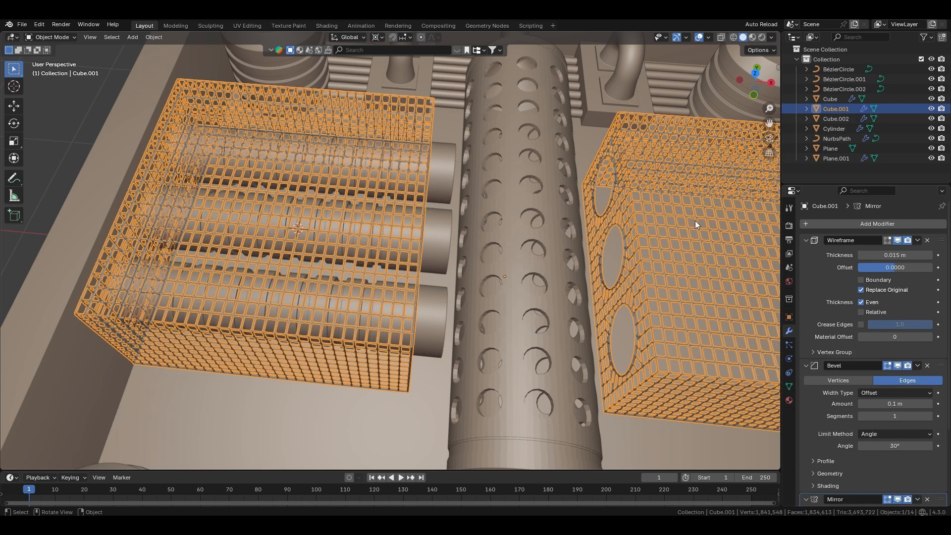
{"action": "left_click", "coordinate": [298, 225]}
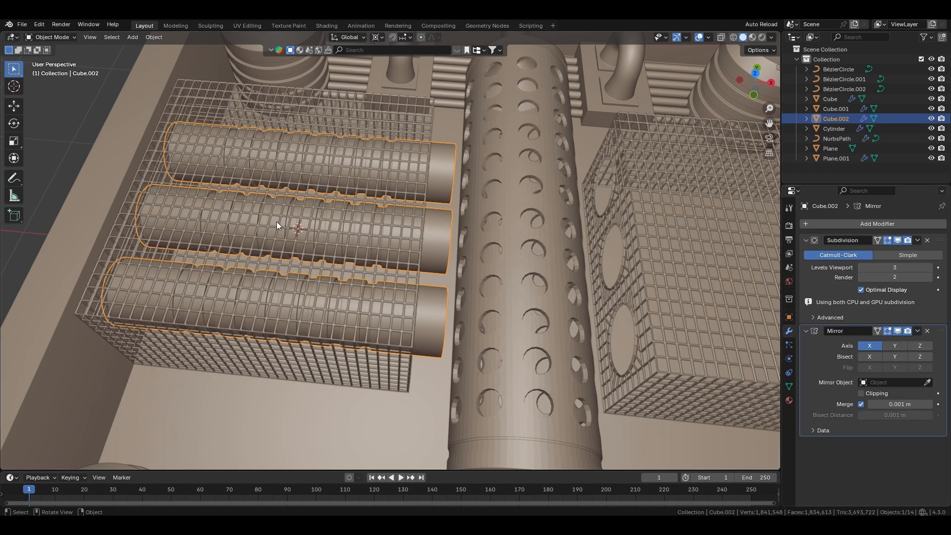
- Snap the 3D cursor to the lattice box's origin and set the tubes object's origin to the 3D cursor
{"action": "left_click", "coordinate": [409, 368]}
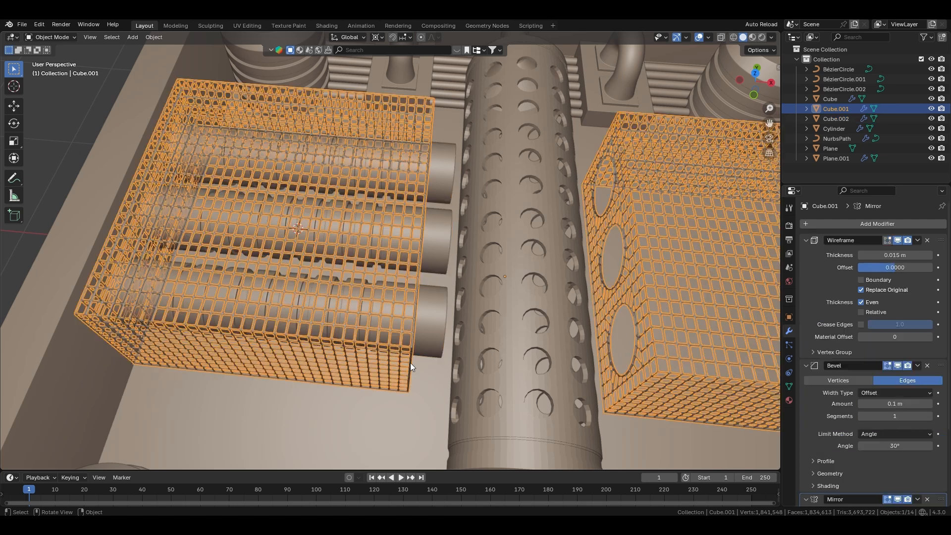
{"action": "key", "text": "shift+s"}
{"action": "left_click", "coordinate": [515, 303]}
{"action": "left_click", "coordinate": [442, 238]}
{"action": "right_click", "coordinate": [171, 168]}
{"action": "mouse_move", "coordinate": [171, 168]}
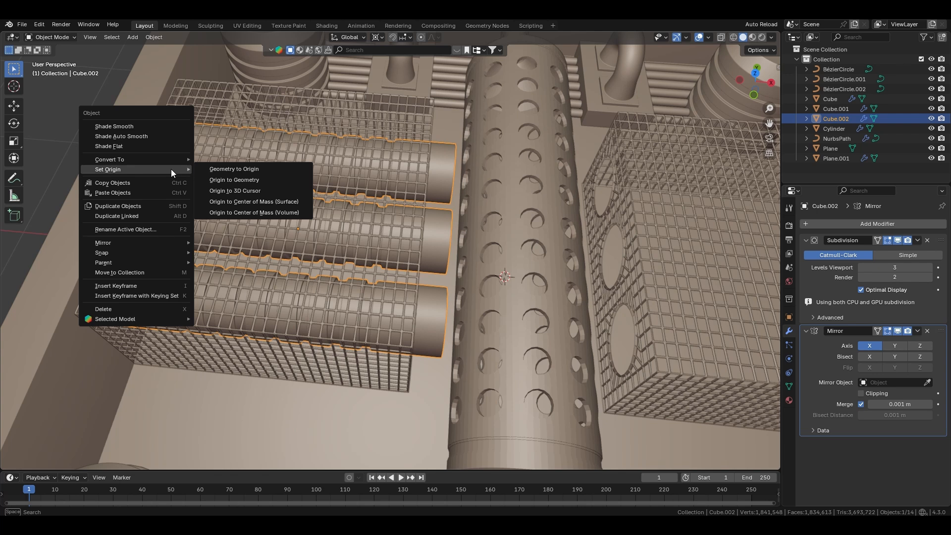
{"action": "scroll", "coordinate": [571, 281], "scroll_direction": "down", "scroll_amount": 4}
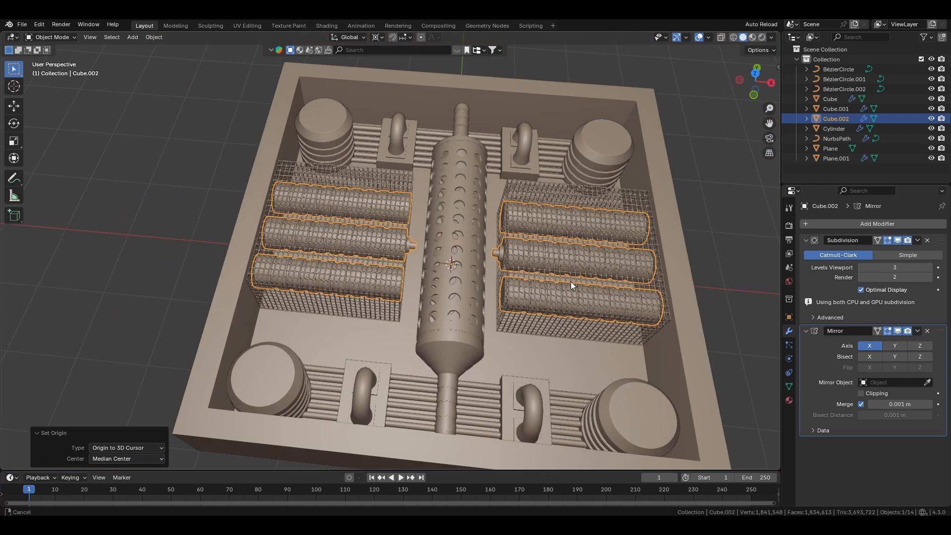
- Change the viewport's solid shading MatCap to the glossy red one
{"action": "left_click", "coordinate": [771, 37]}
{"action": "left_click", "coordinate": [761, 104]}
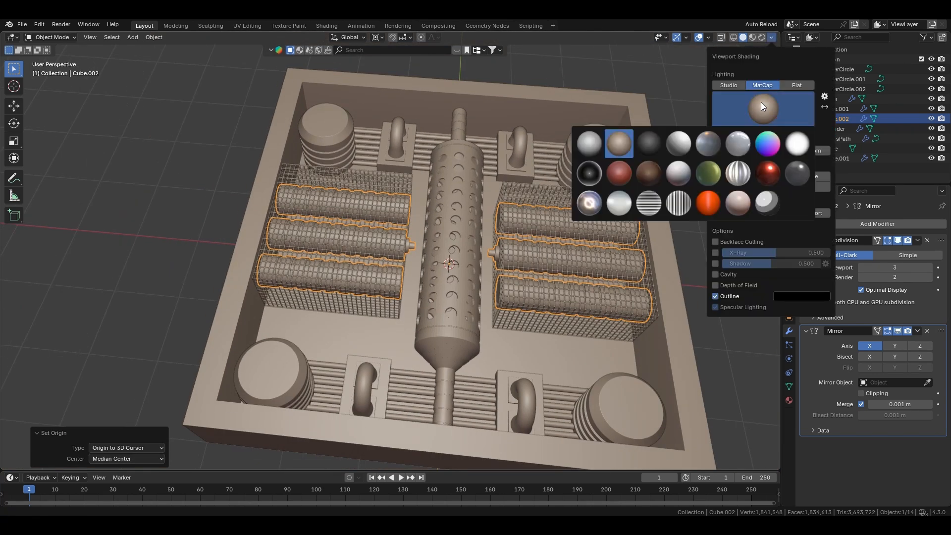
{"action": "left_click", "coordinate": [775, 174]}
{"action": "middle_click_drag", "start_coordinate": [545, 258], "coordinate": [489, 304]}
{"action": "scroll", "coordinate": [488, 304], "scroll_direction": "up", "scroll_amount": 6}
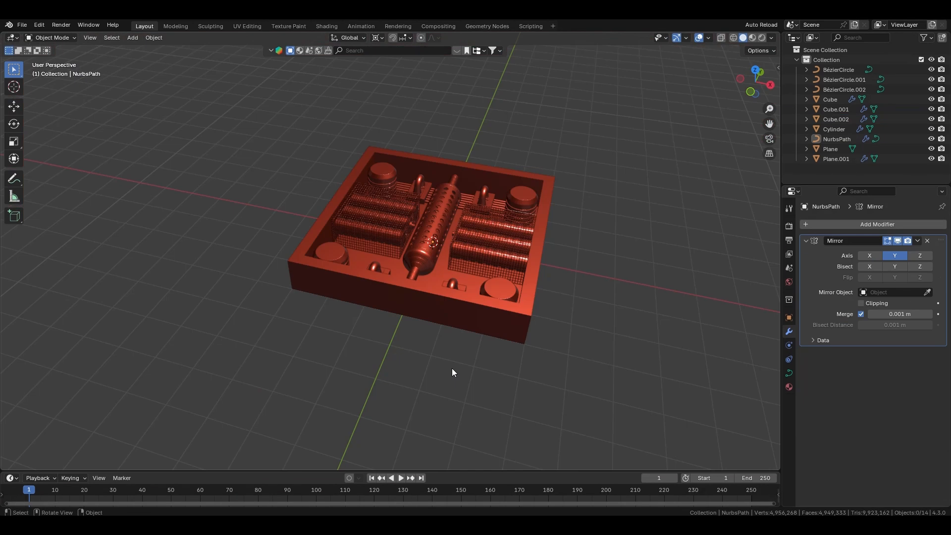
- Examine the ringed canisters, perforated cylinder and lattice boxes in the tray under the new shading
{"action": "middle_click_drag", "start_coordinate": [453, 369], "coordinate": [263, 192], "text": "ctrl"}
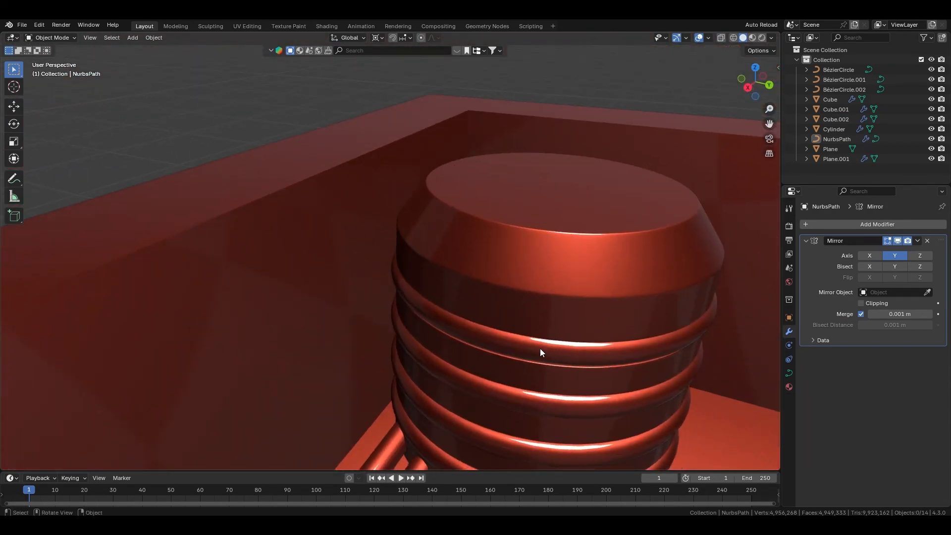
{"action": "left_click", "coordinate": [540, 347]}
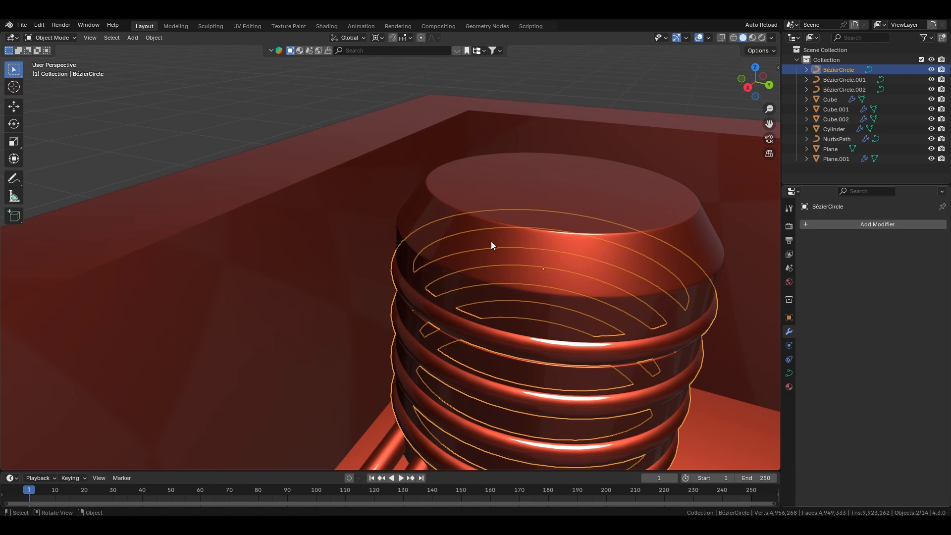
{"action": "middle_click_drag", "start_coordinate": [513, 189], "coordinate": [545, 317], "text": "ctrl"}
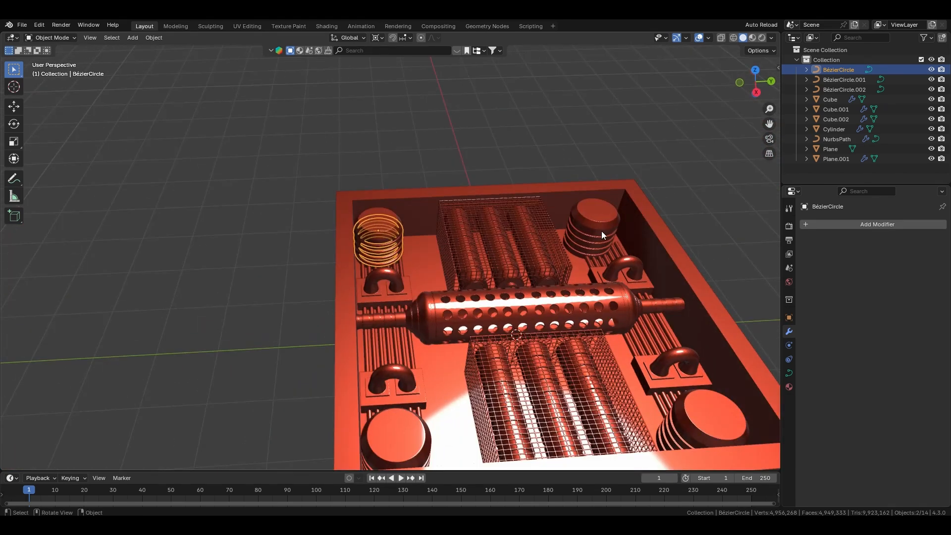
{"action": "left_click", "coordinate": [601, 230]}
{"action": "middle_click_drag", "start_coordinate": [602, 242], "coordinate": [453, 253]}
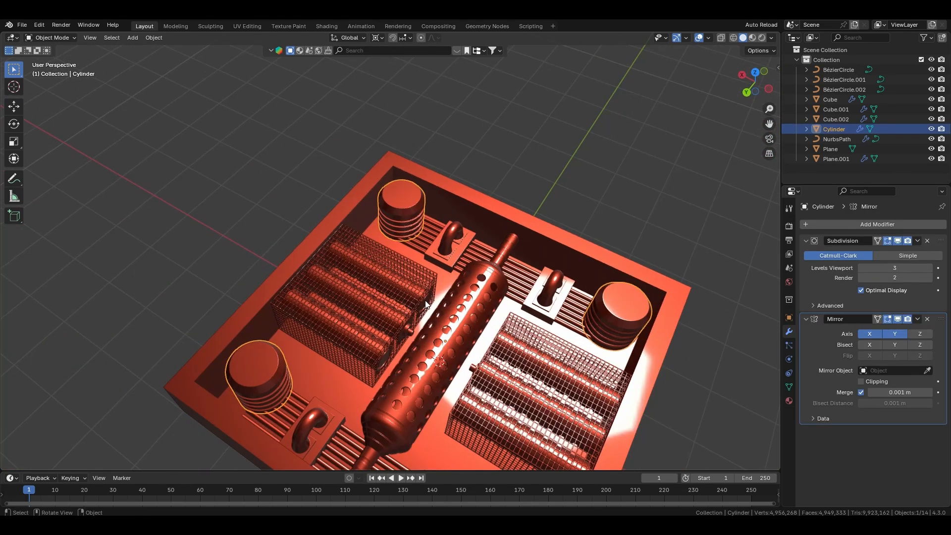
{"action": "middle_click_drag", "start_coordinate": [598, 289], "coordinate": [519, 210]}
{"action": "middle_click_drag", "start_coordinate": [403, 424], "coordinate": [519, 358], "text": "ctrl"}
{"action": "middle_click_drag", "start_coordinate": [390, 184], "coordinate": [559, 202]}
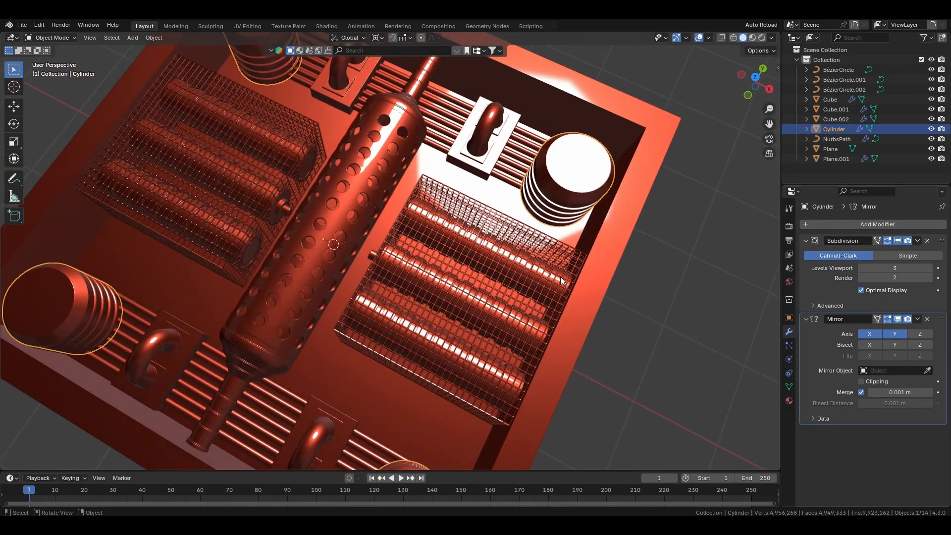
{"action": "left_click", "coordinate": [601, 275]}
{"action": "middle_click_drag", "start_coordinate": [598, 275], "coordinate": [439, 172]}
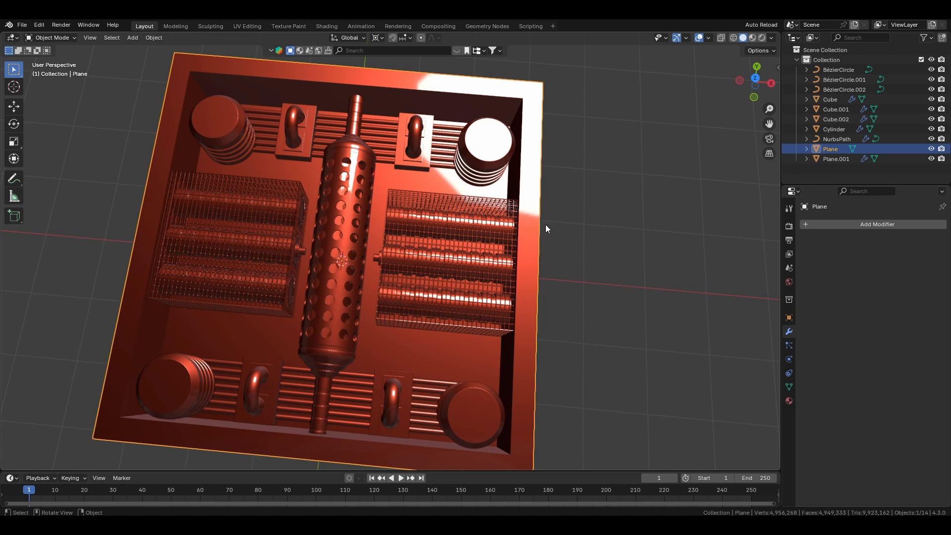
- Set the origin of the mirrored canisters to the 3D cursor
{"action": "left_click", "coordinate": [492, 155]}
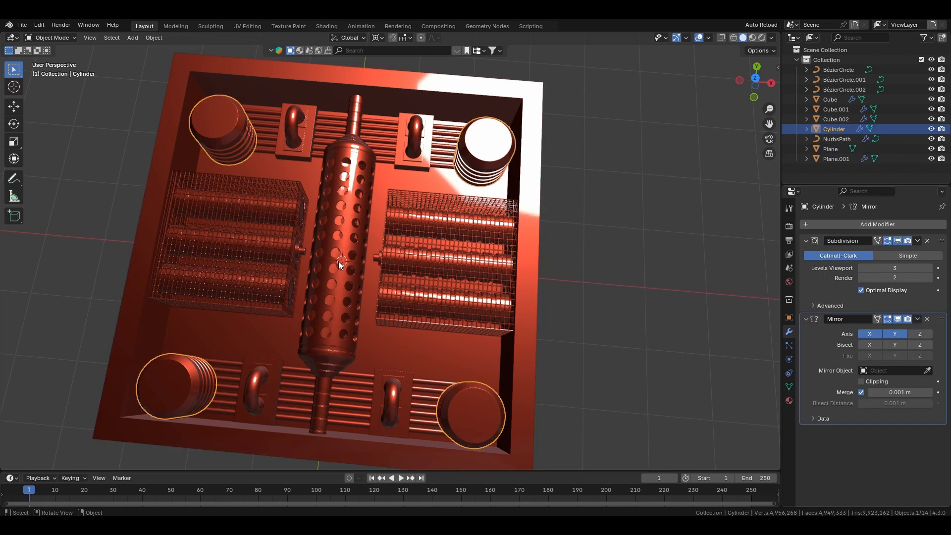
{"action": "scroll", "coordinate": [338, 261], "scroll_direction": "up", "scroll_amount": 5}
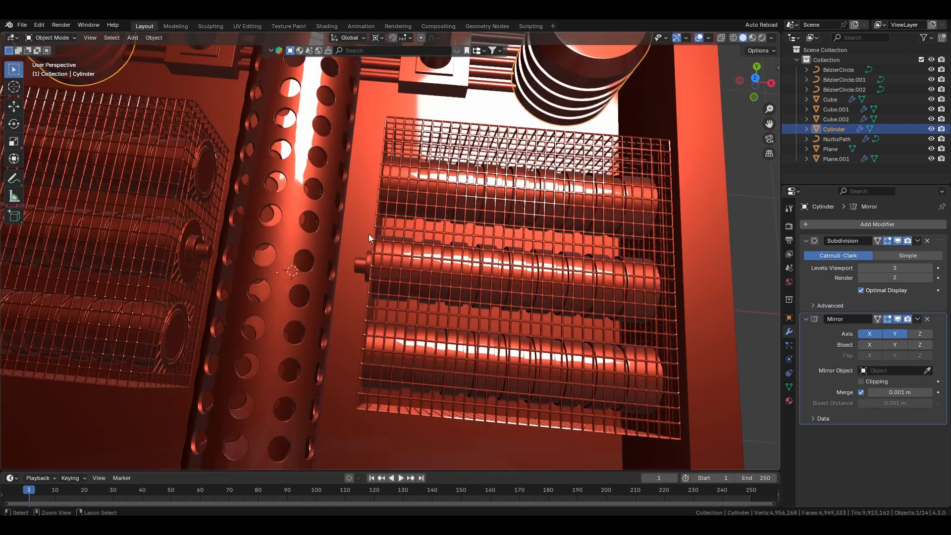
{"action": "right_click", "coordinate": [485, 114]}
{"action": "mouse_move", "coordinate": [460, 156]}
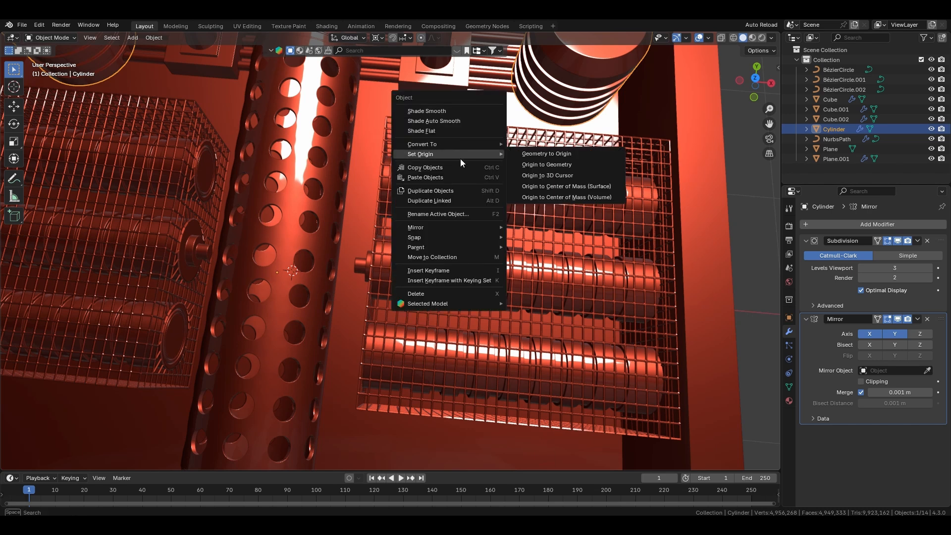
{"action": "middle_click_drag", "start_coordinate": [459, 158], "coordinate": [414, 170]}
{"action": "middle_click_drag", "start_coordinate": [539, 315], "coordinate": [488, 164], "text": "shift"}
{"action": "right_click", "coordinate": [486, 160]}
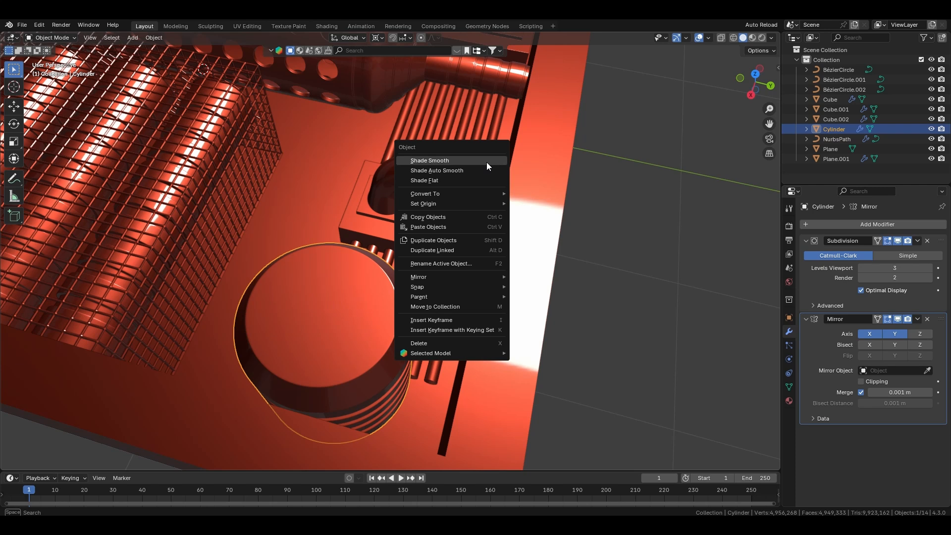
{"action": "mouse_move", "coordinate": [479, 205]}
{"action": "left_click", "coordinate": [549, 226]}
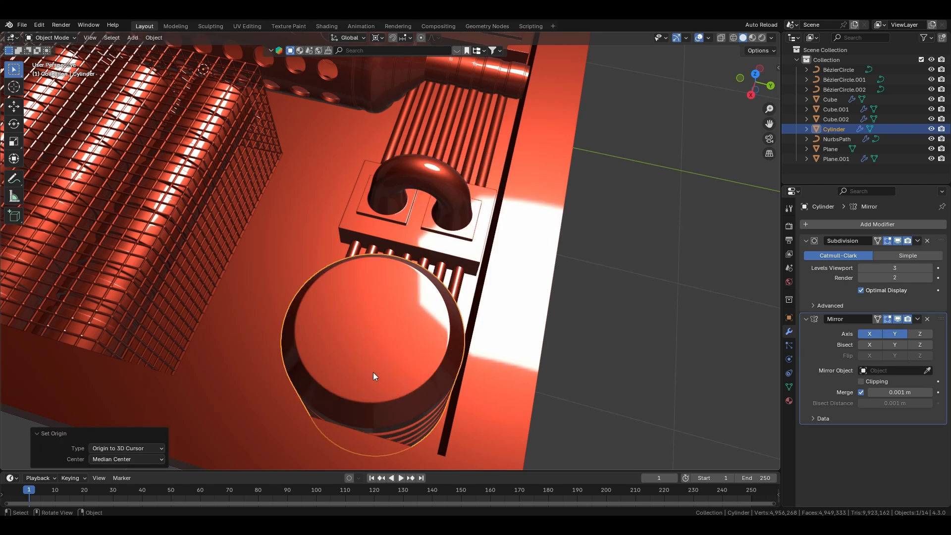
{"action": "key", "text": "Home"}
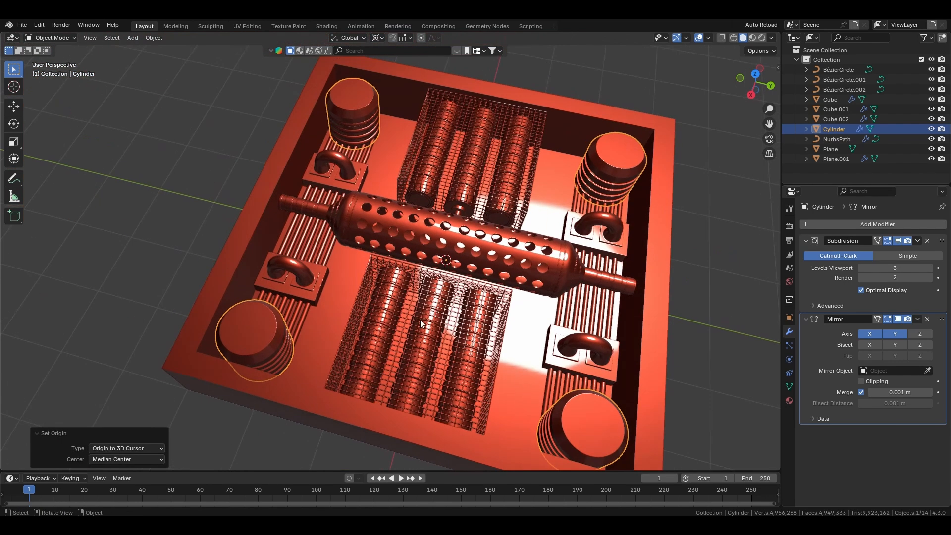
- Set the canister rings' origin to the 3D cursor and add a Mirror modifier on the X and Y axes
{"action": "left_click", "coordinate": [362, 131]}
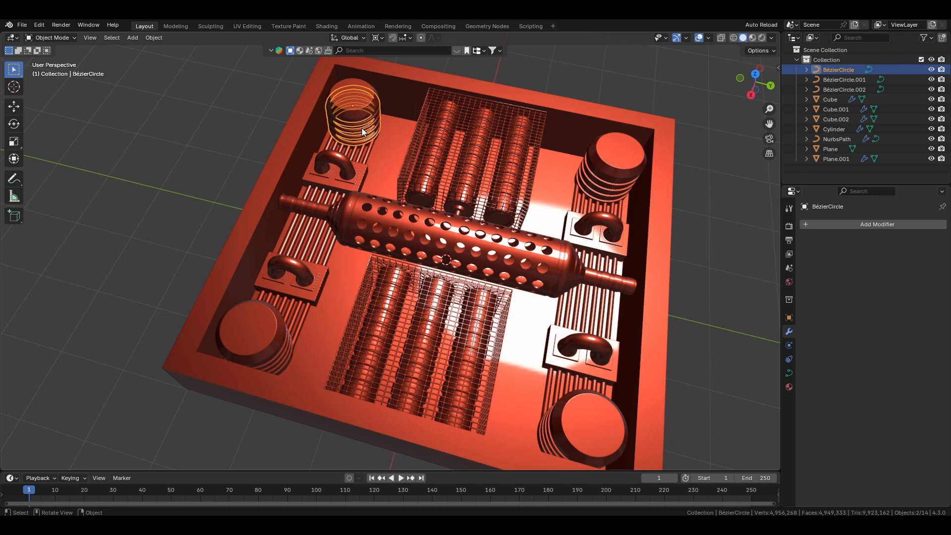
{"action": "right_click", "coordinate": [507, 128]}
{"action": "mouse_move", "coordinate": [542, 129]}
{"action": "left_click", "coordinate": [594, 148]}
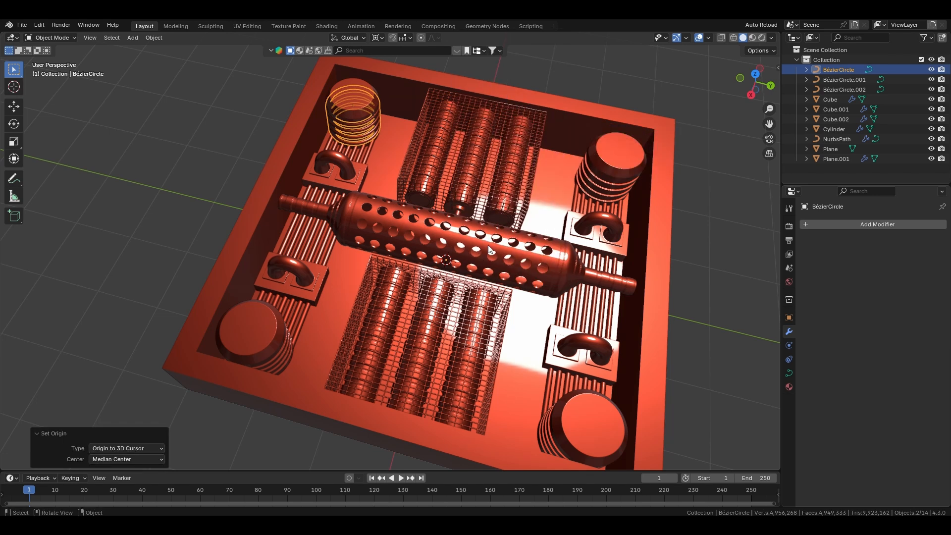
{"action": "key", "text": "q"}
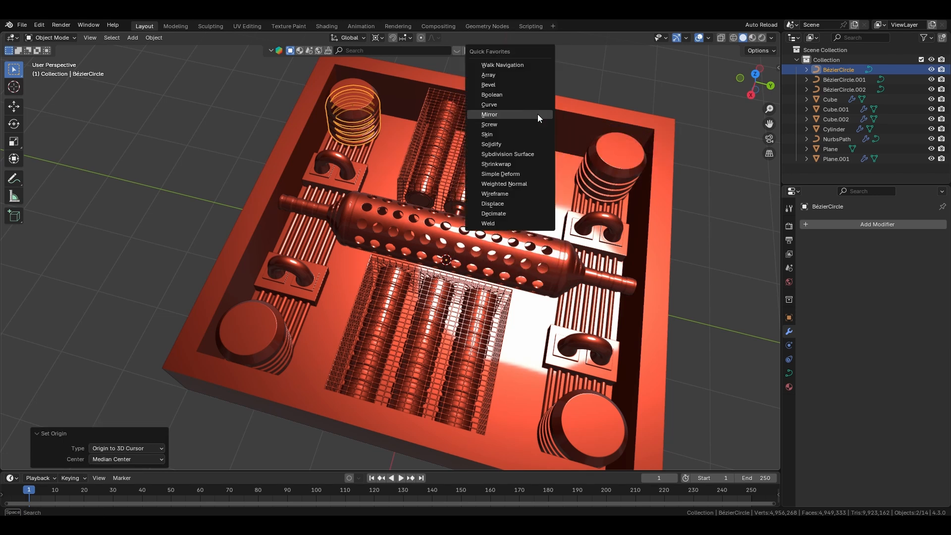
{"action": "left_click", "coordinate": [537, 114]}
{"action": "left_click", "coordinate": [901, 258]}
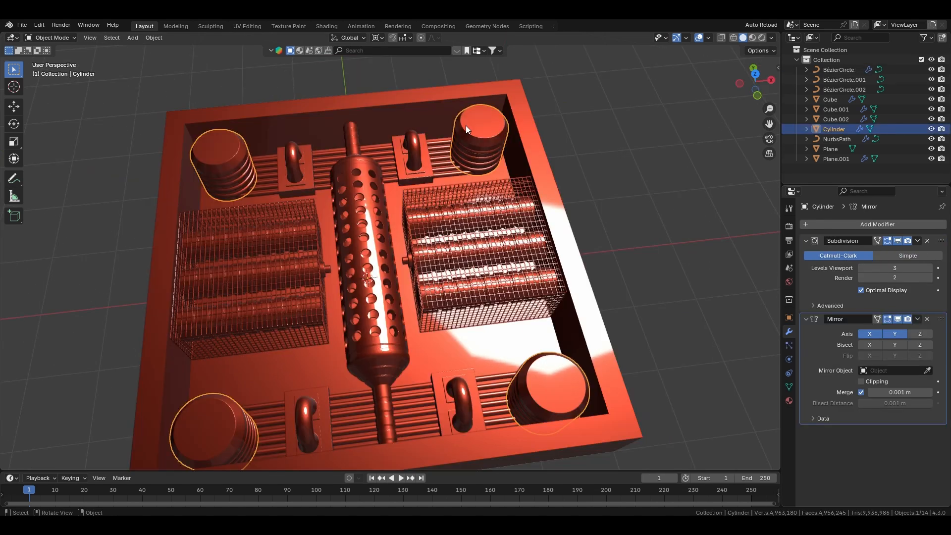
{"action": "key", "text": "alt+a"}
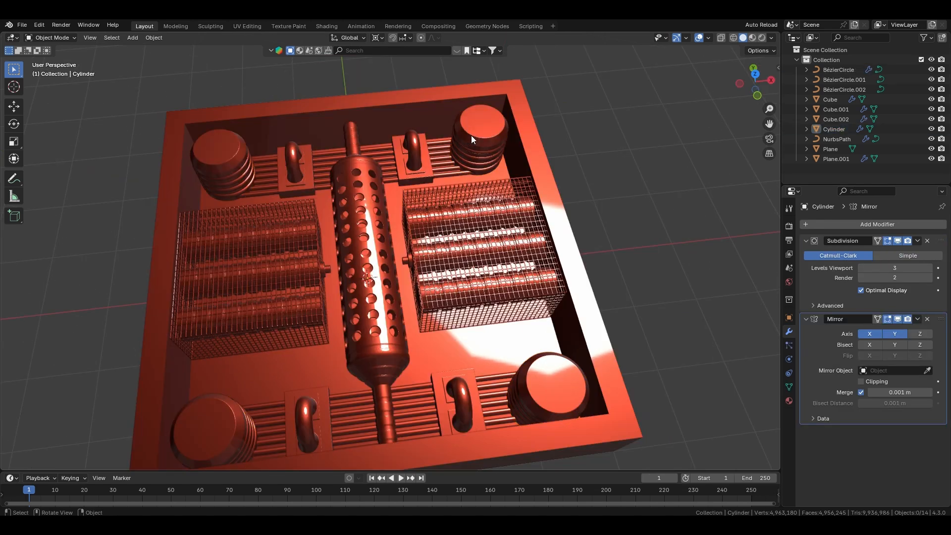
{"action": "left_click", "coordinate": [472, 135]}
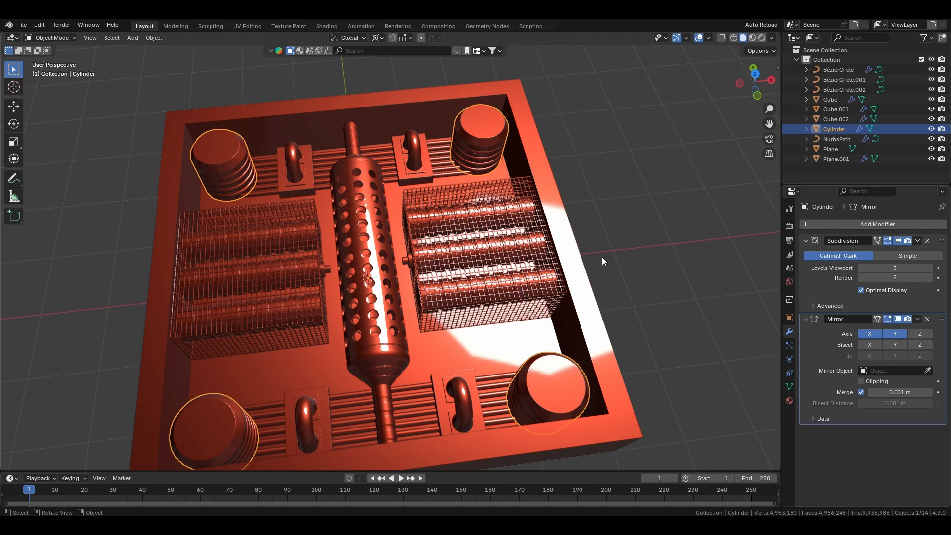
{"action": "left_click", "coordinate": [625, 249]}
{"action": "middle_click_drag", "start_coordinate": [349, 231], "coordinate": [358, 263]}
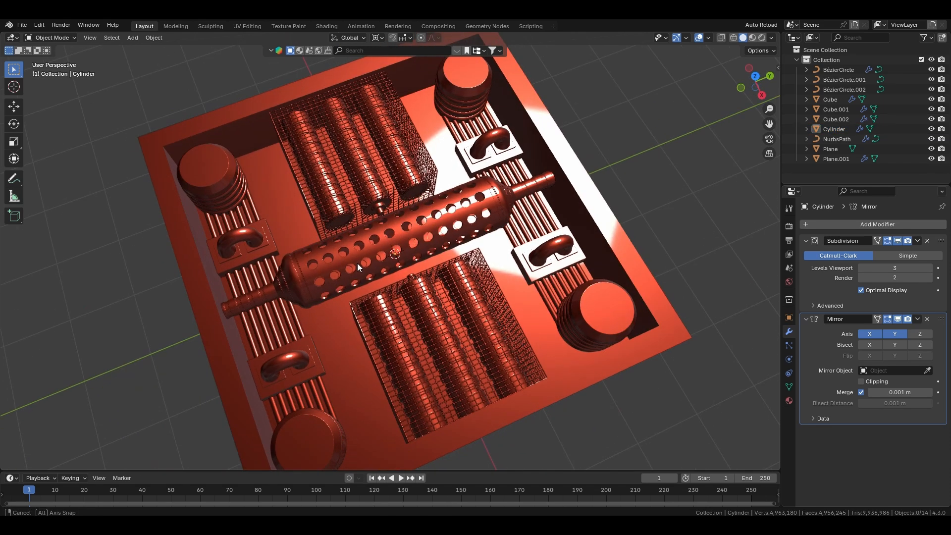
- Enable the perforated cylinder's Subdivision modifier in the viewport and shade the cylinder smooth
{"action": "scroll", "coordinate": [400, 320], "scroll_direction": "up", "scroll_amount": 2}
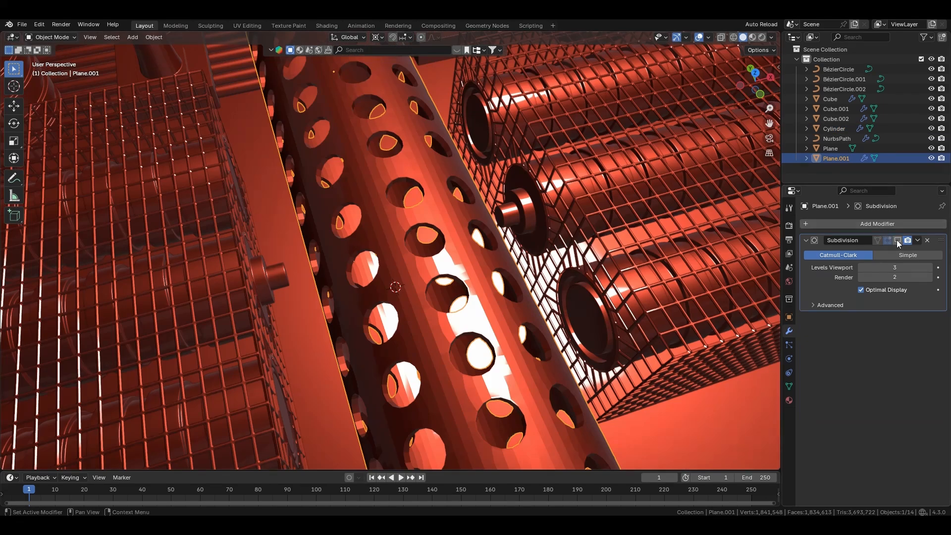
{"action": "left_click", "coordinate": [898, 240]}
{"action": "right_click", "coordinate": [426, 168]}
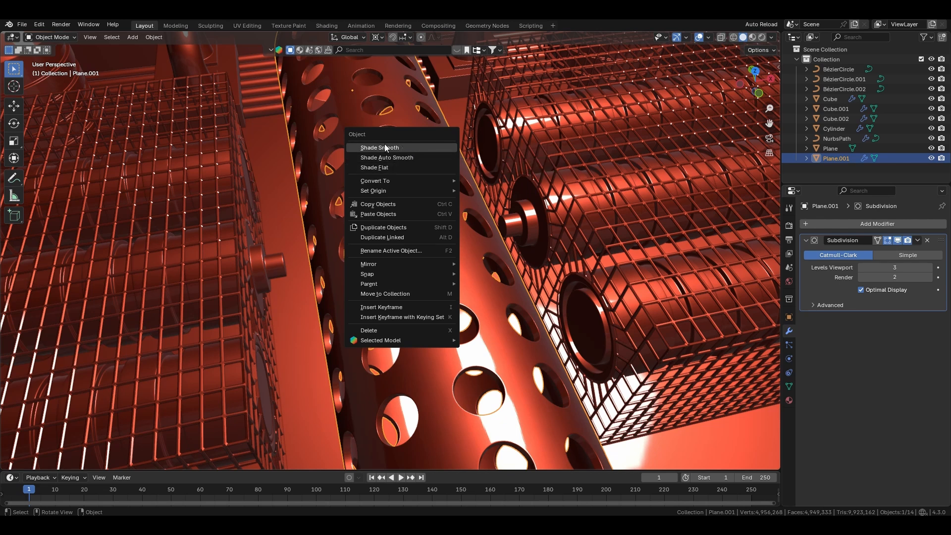
{"action": "left_click", "coordinate": [400, 147]}
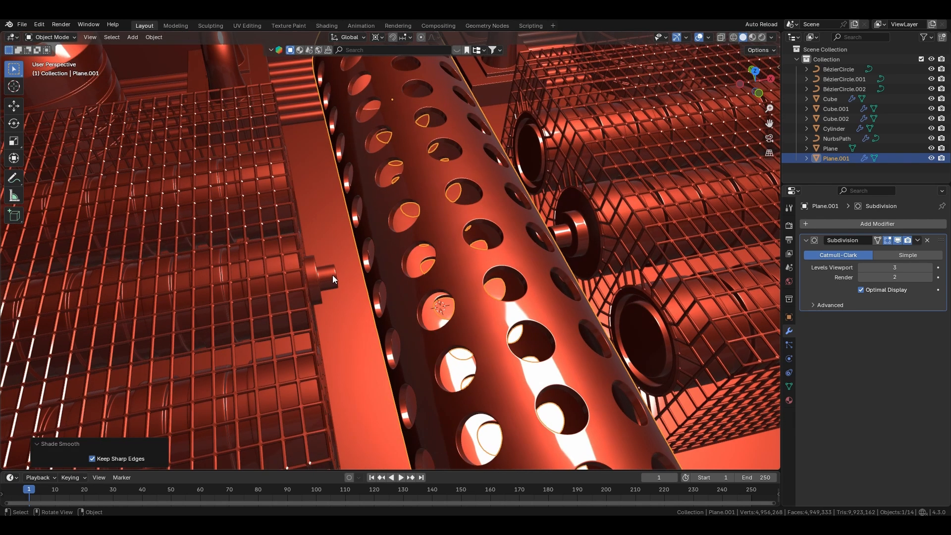
- Shade the tubes inside the lattice boxes smooth
{"action": "left_click", "coordinate": [332, 275]}
{"action": "right_click", "coordinate": [332, 275]}
{"action": "left_click", "coordinate": [332, 275]}
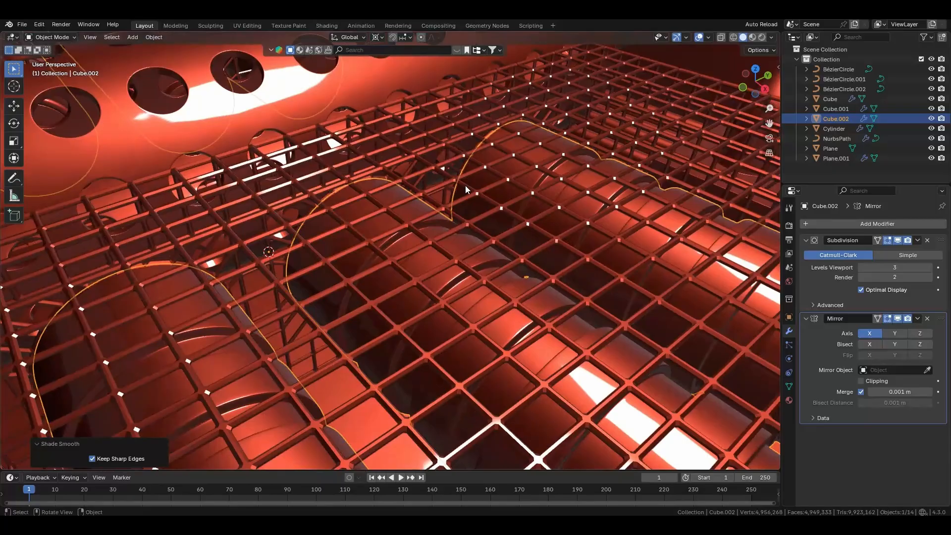
- Examine the tubes, the surrounding lattice and the perforated cylinder's holes up close
{"action": "middle_click_drag", "start_coordinate": [465, 185], "coordinate": [512, 253]}
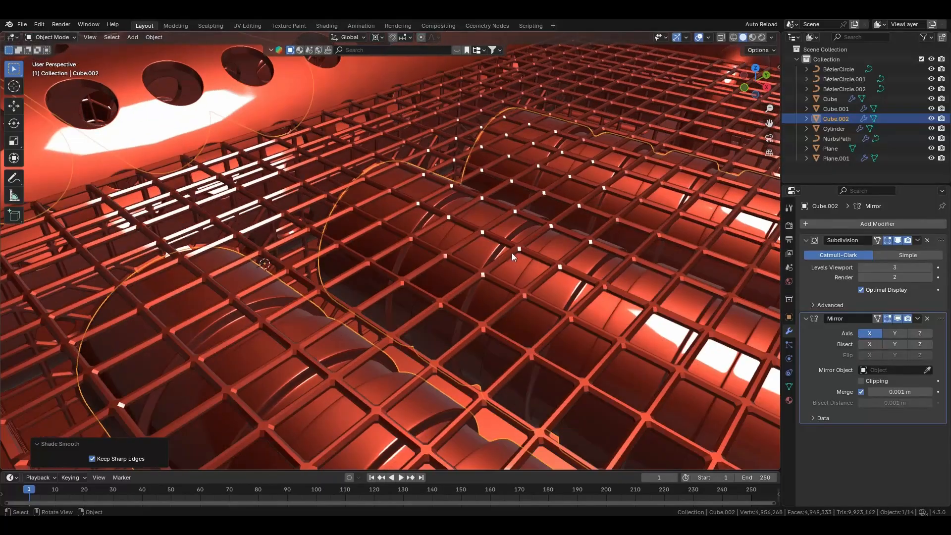
{"action": "scroll", "coordinate": [516, 219], "scroll_direction": "up", "scroll_amount": 5}
{"action": "scroll", "coordinate": [516, 219], "scroll_direction": "down", "scroll_amount": 6}
{"action": "middle_click_drag", "start_coordinate": [517, 219], "coordinate": [406, 320]}
{"action": "scroll", "coordinate": [495, 228], "scroll_direction": "down", "scroll_amount": 4}
{"action": "scroll", "coordinate": [689, 305], "scroll_direction": "up", "scroll_amount": 3}
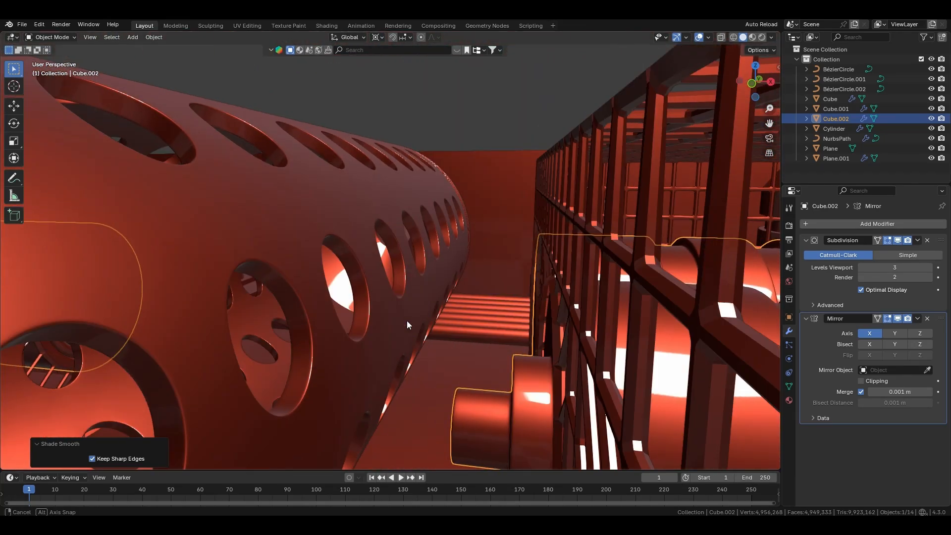